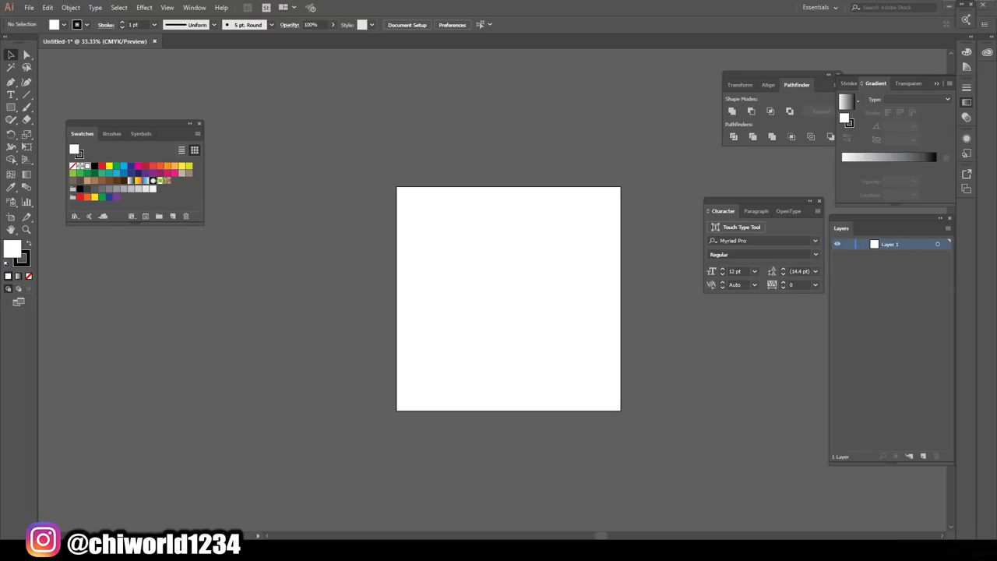
# Place the portrait photo, tilt and shrink it, and fade it to 61% opacity
pyautogui.click(533, 343)
pyautogui.moveTo(350, 100)
pyautogui.mouseDown()
pyautogui.moveTo(478, 51)
pyautogui.moveTo(485, 220)
pyautogui.moveTo(458, 222)
pyautogui.mouseUp()
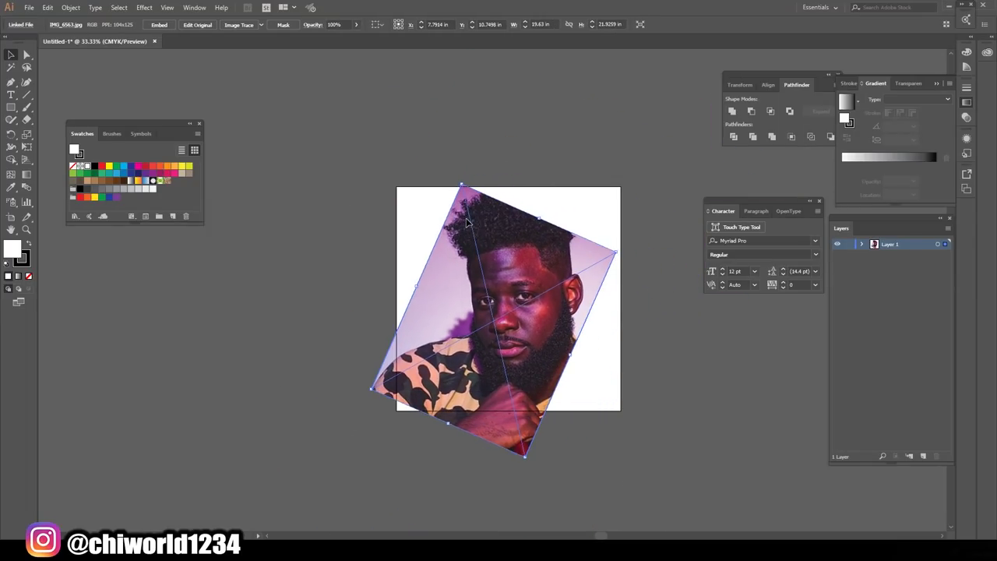
pyautogui.click(356, 24)
pyautogui.moveTo(358, 37); pyautogui.dragTo(338, 36)
# Lock Layer 1, add Layer 2, and create a new Calligraphic brush for the Paintbrush
pyautogui.click(848, 244)
pyautogui.click(923, 455)
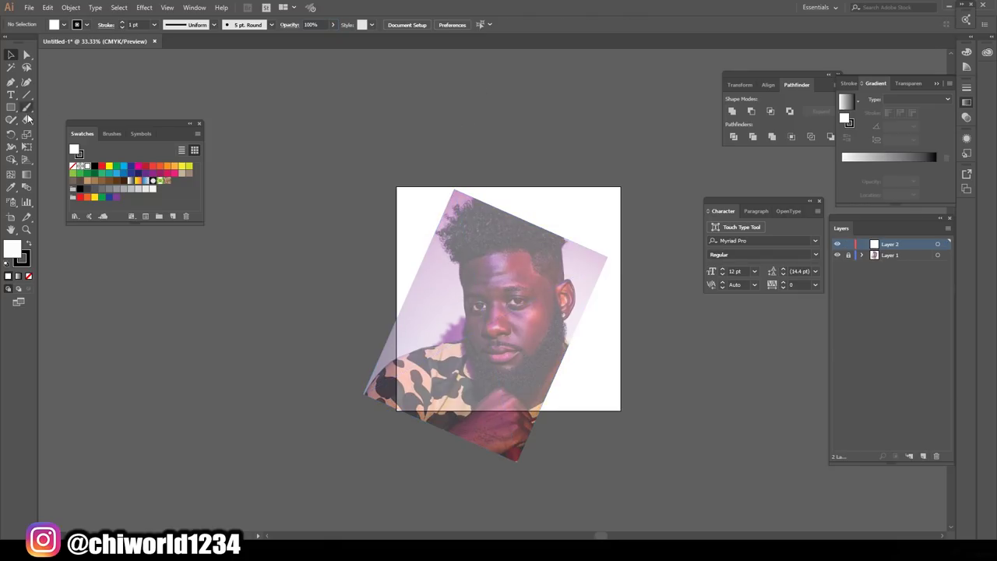
pyautogui.click(269, 24)
pyautogui.click(246, 105)
pyautogui.click(20, 116)
pyautogui.click(188, 182)
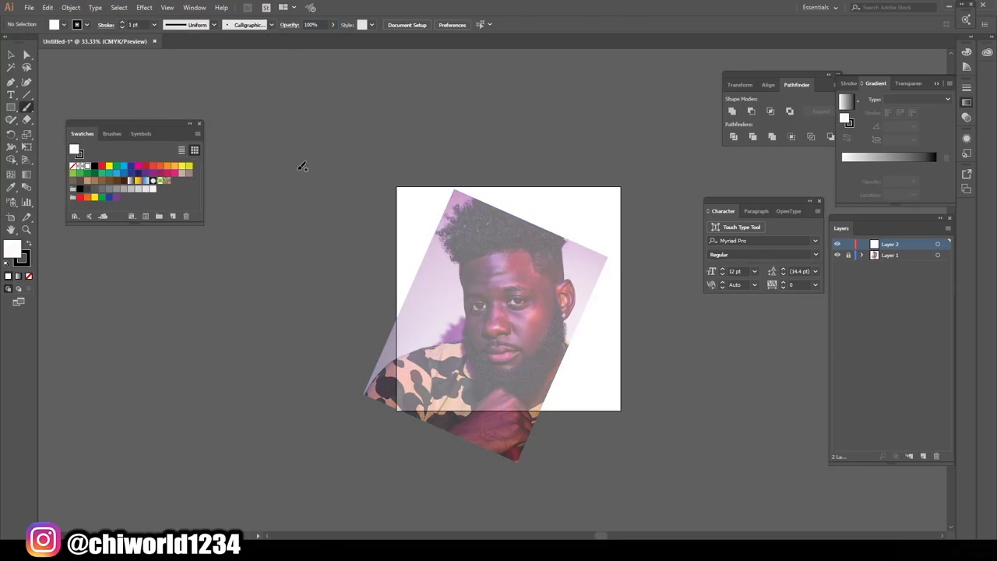
pyautogui.scroll(5, 619, 234)
# Trace the nose: the curve below it, the nostril and the side line
pyautogui.scroll(3, 584, 241)
pyautogui.moveTo(384, 433)
pyautogui.mouseDown()
pyautogui.moveTo(503, 455)
pyautogui.moveTo(581, 424)
pyautogui.mouseUp()
pyautogui.moveTo(608, 440); pyautogui.dragTo(623, 354)
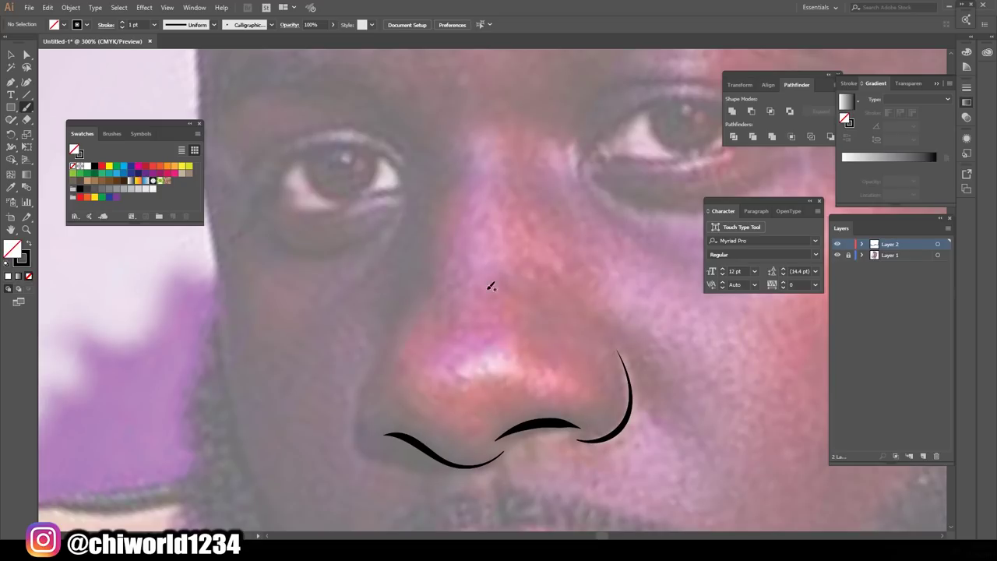
pyautogui.moveTo(408, 467)
pyautogui.mouseDown()
pyautogui.moveTo(387, 343)
pyautogui.moveTo(401, 116)
pyautogui.mouseUp()
pyautogui.scroll(-1, 577, 286)
pyautogui.scroll(3, 471, 262)
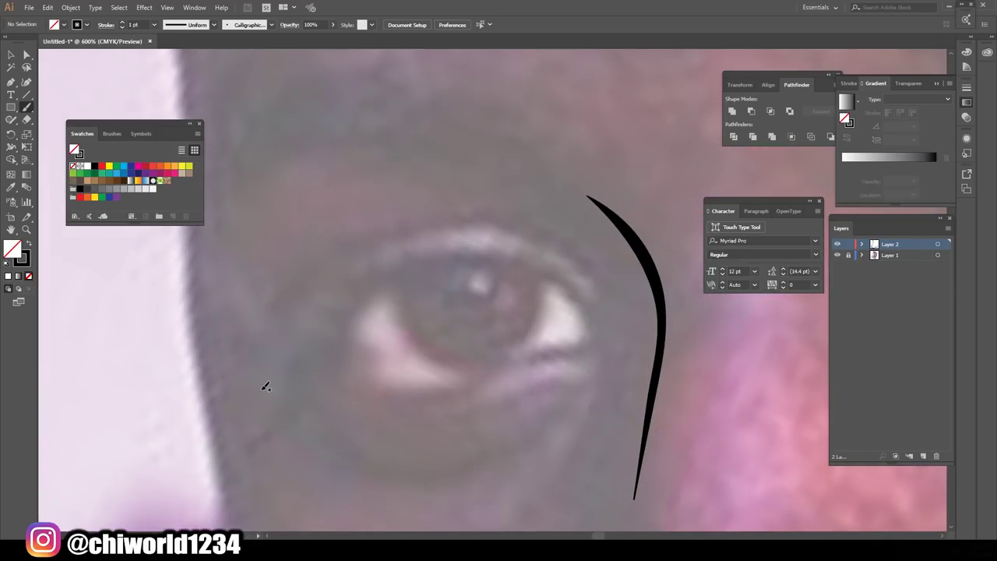
# Outline the left eye's upper and lower lids with a thinner brush
pyautogui.moveTo(269, 384); pyautogui.dragTo(623, 342)
pyautogui.press('[')
pyautogui.moveTo(318, 350); pyautogui.dragTo(623, 343)
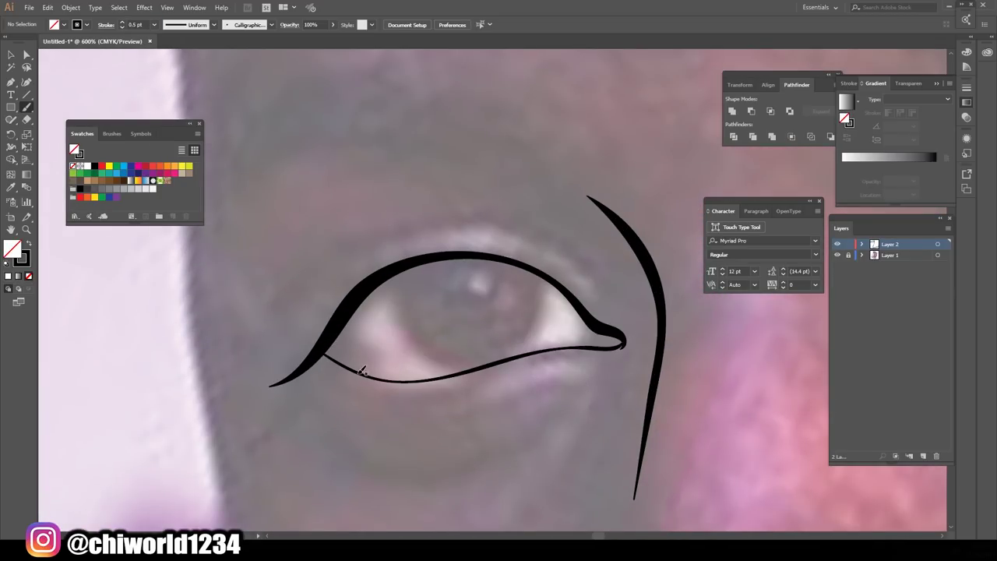
pyautogui.moveTo(357, 306); pyautogui.dragTo(573, 298)
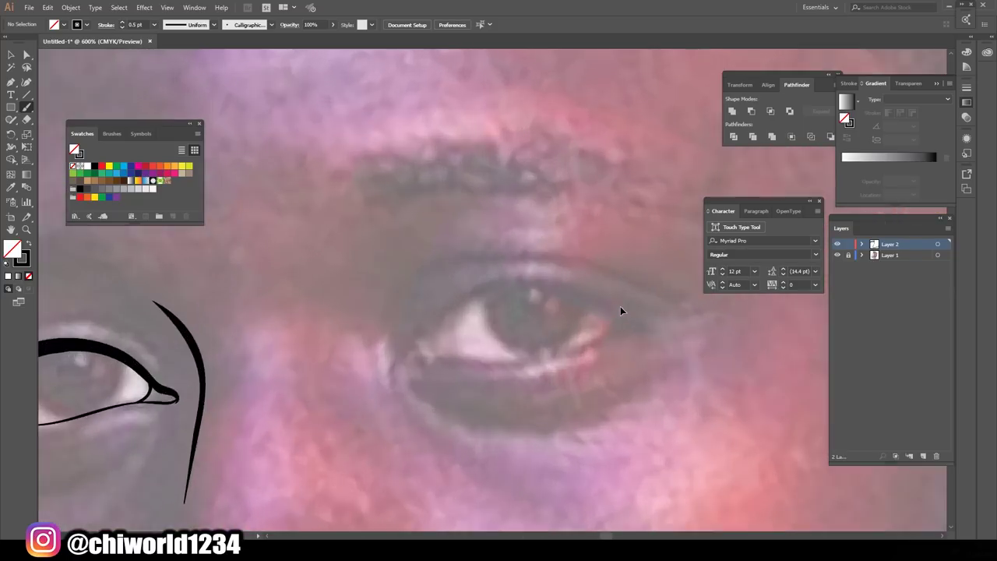
# Trace the right eye's lids, crease, inner corner and under-eye lines
pyautogui.moveTo(271, 394)
pyautogui.mouseDown()
pyautogui.moveTo(305, 338)
pyautogui.moveTo(700, 345)
pyautogui.moveTo(596, 344)
pyautogui.mouseUp()
pyautogui.moveTo(319, 313); pyautogui.dragTo(308, 386)
pyautogui.hotkey('ctrl', '-')
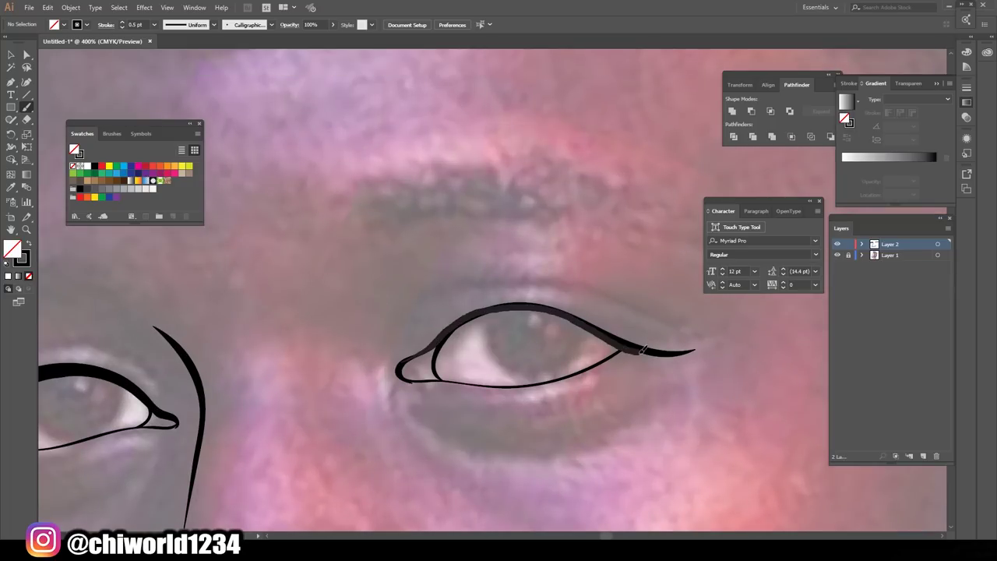
pyautogui.moveTo(401, 360); pyautogui.dragTo(664, 355)
pyautogui.moveTo(399, 353); pyautogui.dragTo(436, 294)
pyautogui.moveTo(410, 312); pyautogui.dragTo(635, 300)
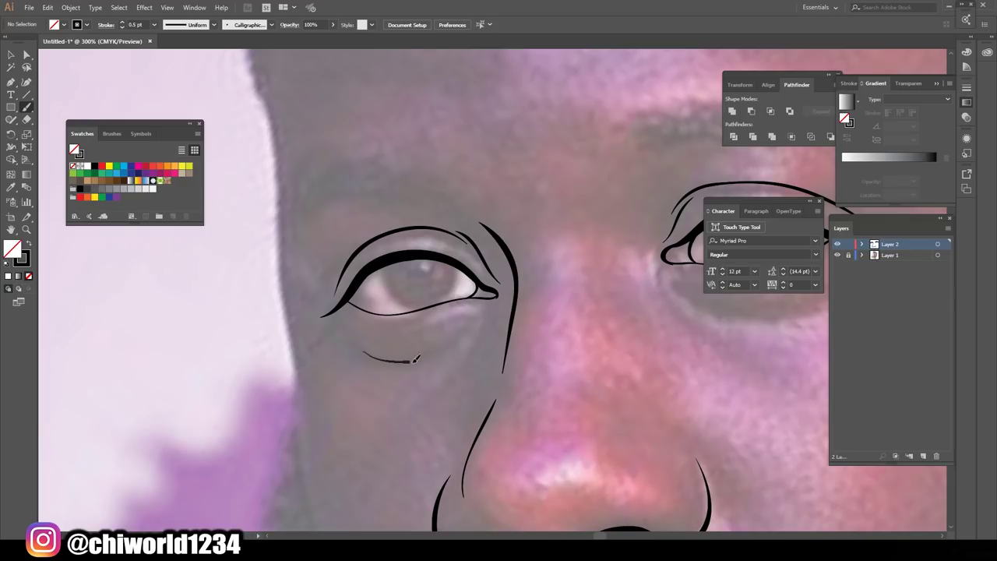
pyautogui.moveTo(386, 327); pyautogui.dragTo(471, 363)
pyautogui.hotkey('ctrl', '+')
pyautogui.moveTo(413, 278); pyautogui.dragTo(628, 308)
pyautogui.hotkey('ctrl', '1')
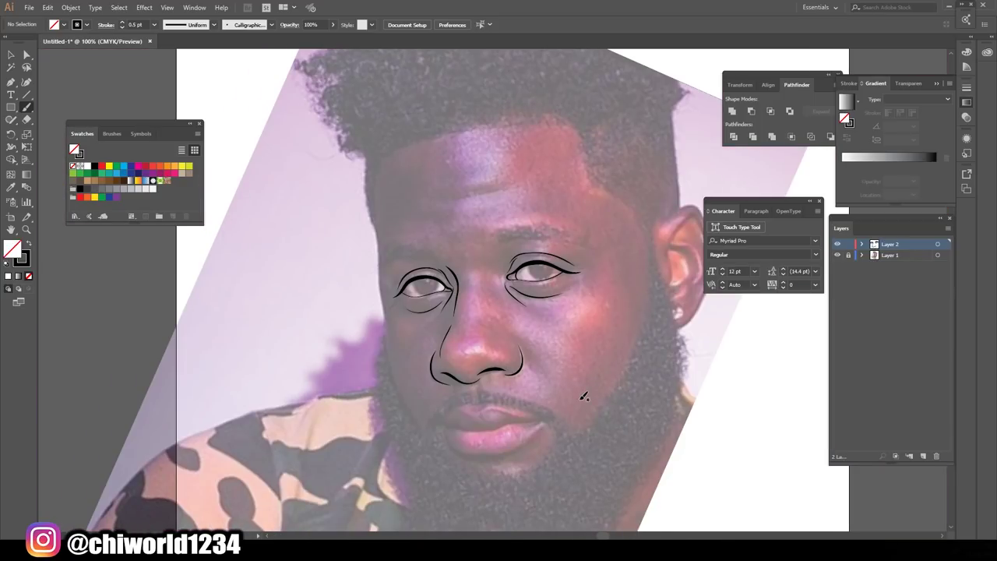
# Outline the lips: the line between them, the upper lip and both corners
pyautogui.scroll(5, 619, 384)
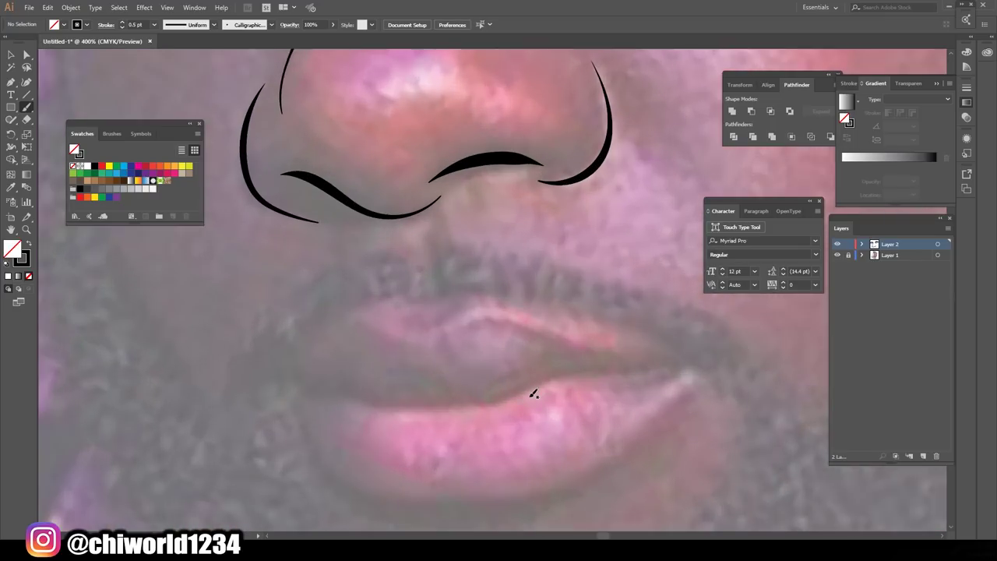
pyautogui.moveTo(290, 336); pyautogui.dragTo(711, 327)
pyautogui.moveTo(290, 336)
pyautogui.mouseDown()
pyautogui.moveTo(310, 396)
pyautogui.moveTo(566, 294)
pyautogui.moveTo(711, 327)
pyautogui.mouseUp()
pyautogui.scroll(-2, 711, 327)
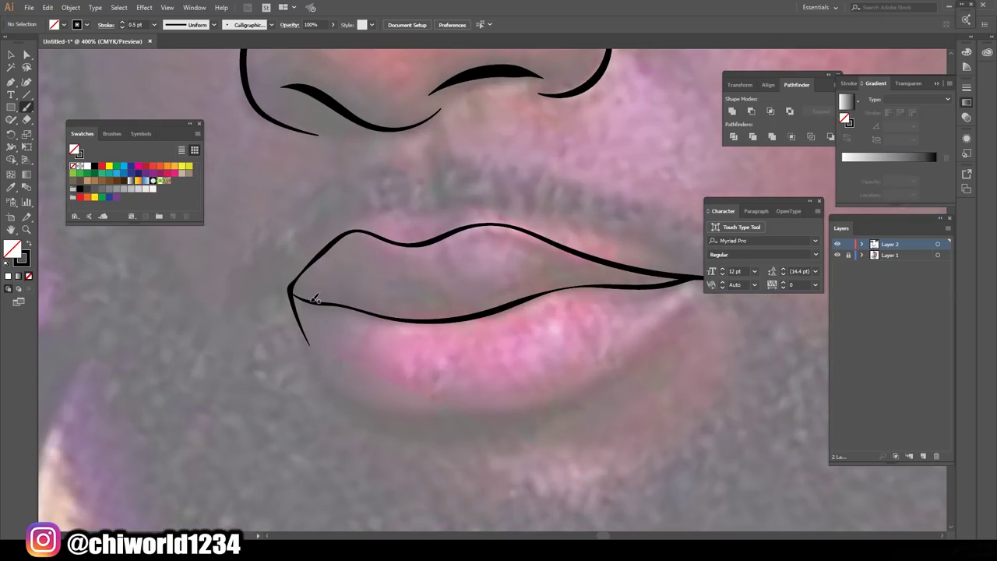
pyautogui.moveTo(295, 290)
pyautogui.mouseDown()
pyautogui.moveTo(358, 399)
pyautogui.moveTo(650, 339)
pyautogui.mouseUp()
pyautogui.scroll(2, 674, 366)
pyautogui.moveTo(242, 345)
pyautogui.mouseDown()
pyautogui.moveTo(195, 326)
pyautogui.moveTo(340, 366)
pyautogui.moveTo(345, 265)
pyautogui.mouseUp()
# Undo the stray stroke and redraw the left cheek outline
pyautogui.hotkey('ctrl', '1')
pyautogui.scroll(1, 520, 335)
pyautogui.hotkey('ctrl', 'z')
pyautogui.moveTo(357, 471); pyautogui.dragTo(305, 105)
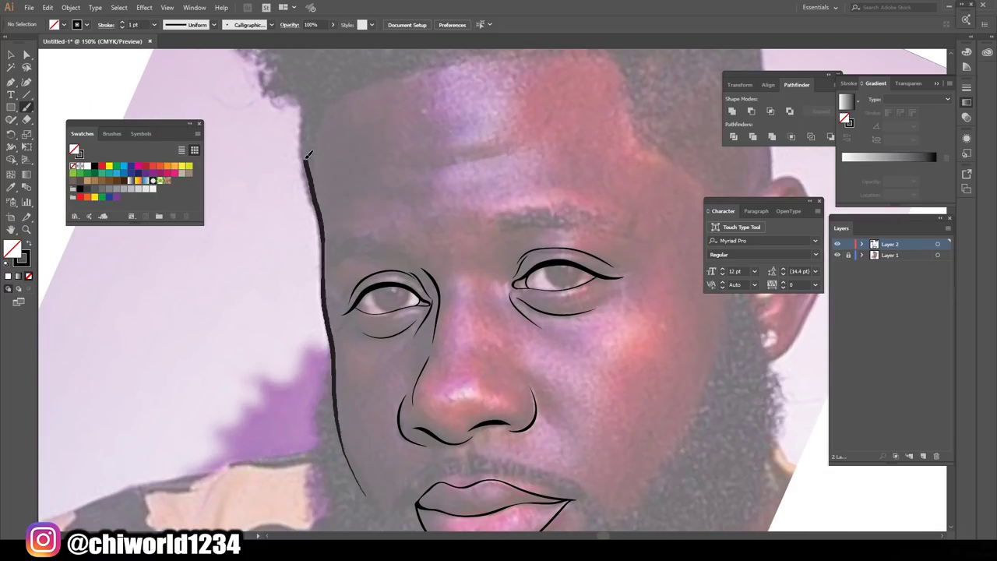
pyautogui.hotkey('ctrl', '0')
pyautogui.scroll(3, 545, 257)
# Draw the ear's outer outline and inner curves, then make black the fill colour
pyautogui.moveTo(511, 429); pyautogui.dragTo(503, 220)
pyautogui.moveTo(500, 360); pyautogui.dragTo(567, 211)
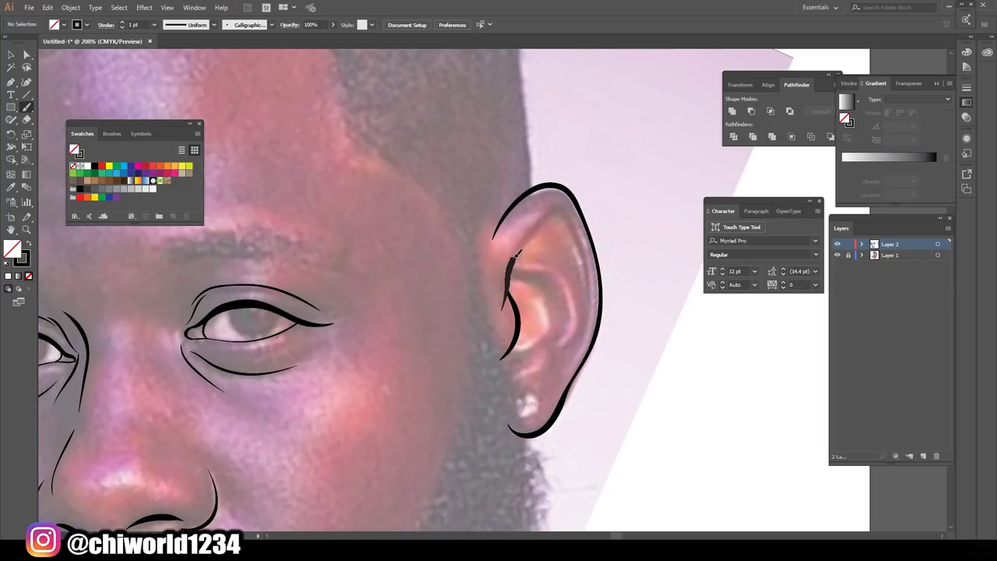
pyautogui.moveTo(508, 274)
pyautogui.mouseDown()
pyautogui.moveTo(554, 333)
pyautogui.moveTo(548, 218)
pyautogui.mouseUp()
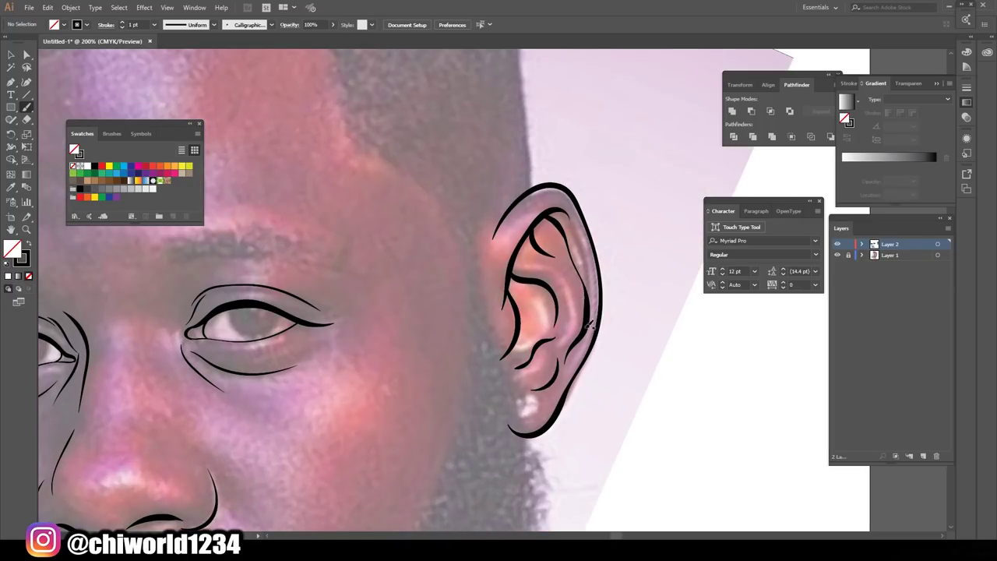
pyautogui.scroll(-3, 624, 405)
pyautogui.scroll(-2, 641, 468)
pyautogui.scroll(-1, 662, 467)
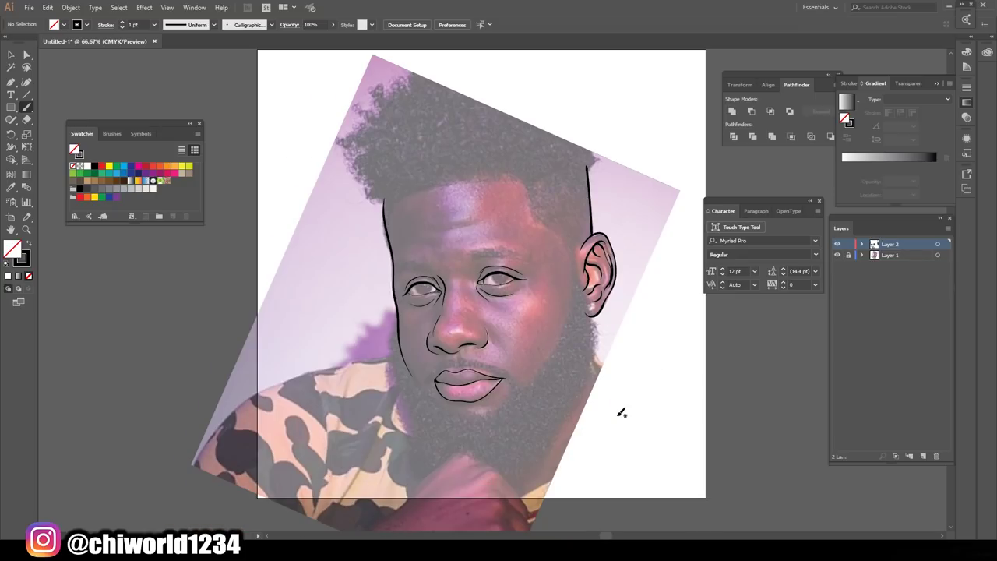
pyautogui.click(29, 244)
pyautogui.scroll(1, 467, 234)
# Trace the hairline into a solid black hair cap shape
pyautogui.scroll(1, 467, 233)
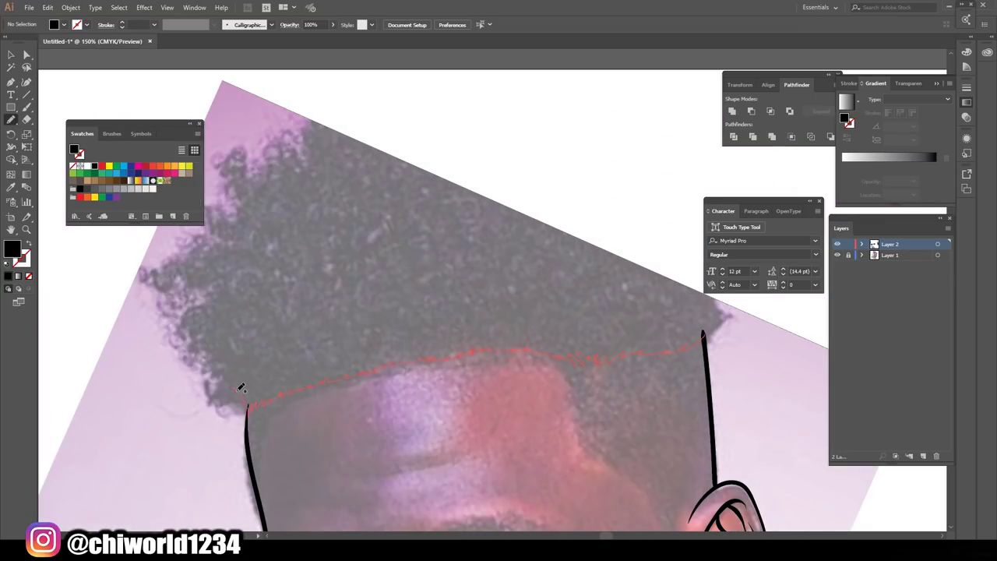
pyautogui.moveTo(242, 388); pyautogui.dragTo(241, 388)
pyautogui.scroll(-3, 623, 433)
pyautogui.scroll(2, 606, 428)
pyautogui.scroll(-1, 608, 351)
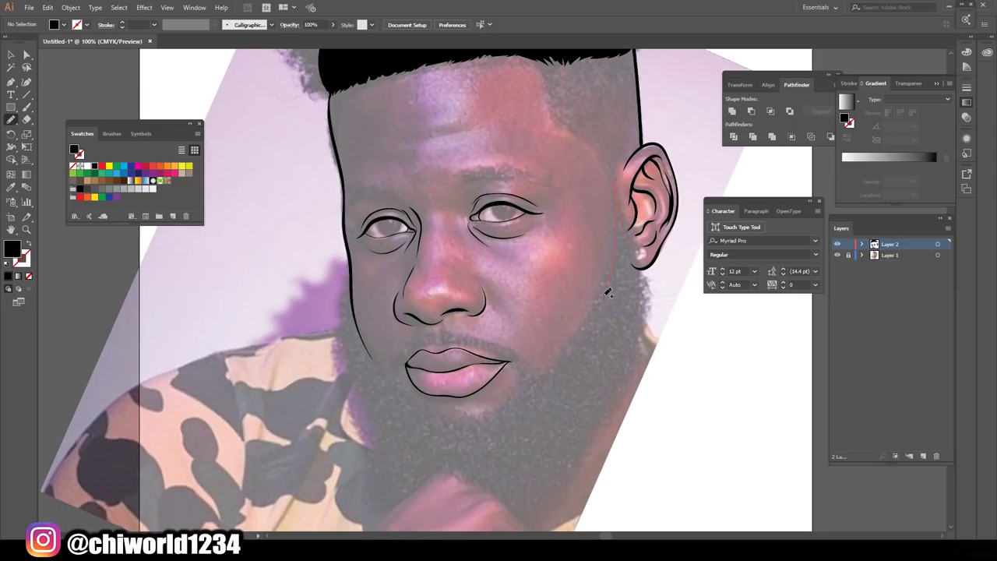
# Outline the beard as a black filled shape
pyautogui.moveTo(632, 251); pyautogui.dragTo(632, 250)
pyautogui.scroll(-2, 628, 369)
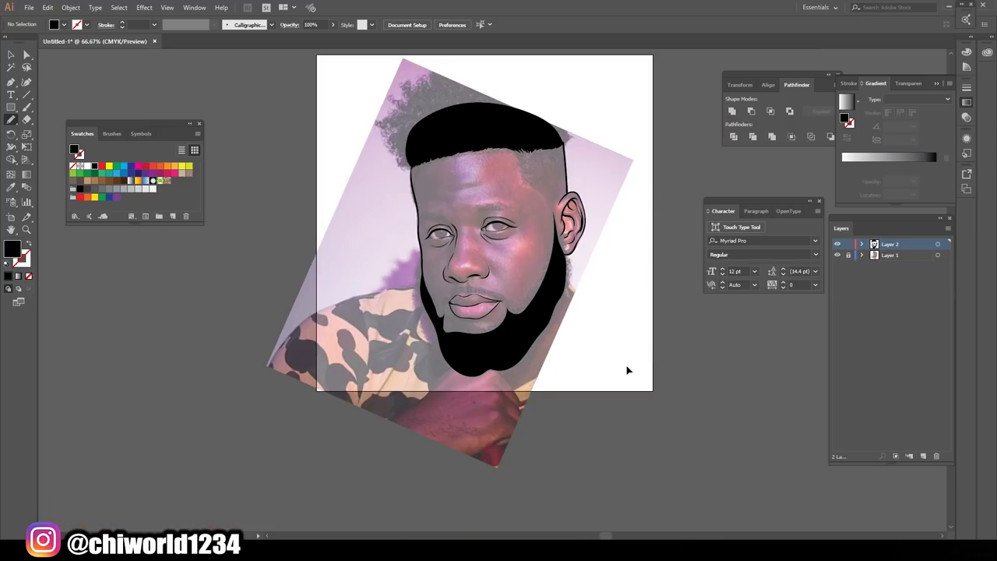
pyautogui.scroll(3, 631, 363)
pyautogui.scroll(-1, 608, 280)
pyautogui.scroll(-2, 596, 296)
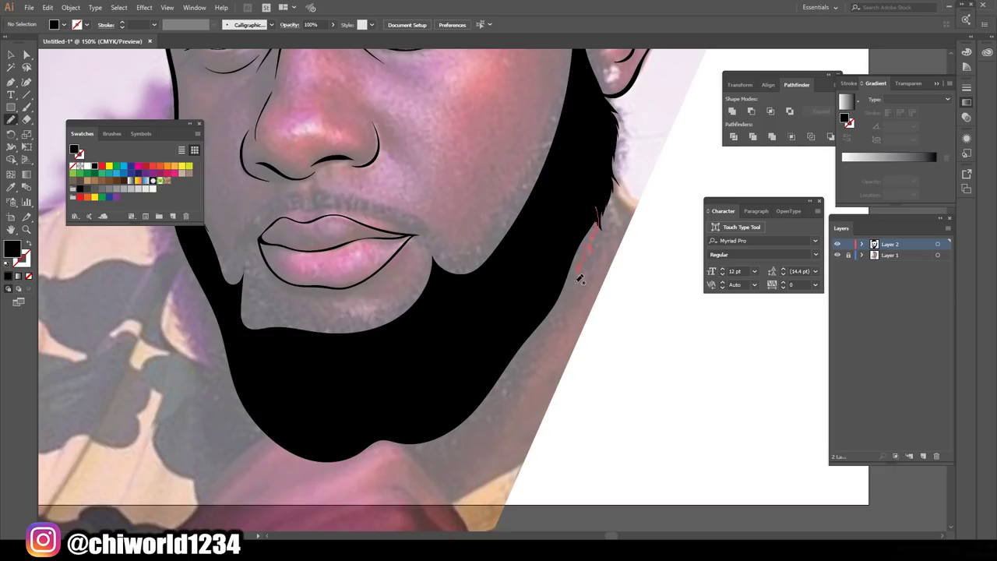
pyautogui.moveTo(579, 276); pyautogui.dragTo(513, 380)
# Add jagged strand edges along the beard's jaw, left side and right edge
pyautogui.moveTo(446, 436); pyautogui.dragTo(402, 455)
pyautogui.moveTo(413, 437); pyautogui.dragTo(355, 461)
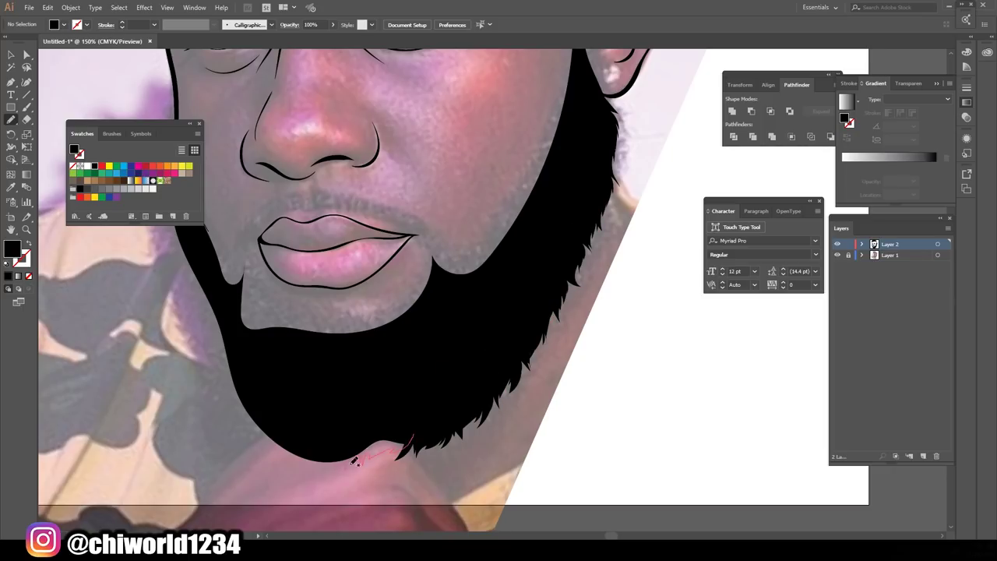
pyautogui.moveTo(274, 452); pyautogui.dragTo(236, 402)
pyautogui.scroll(-3, 499, 281)
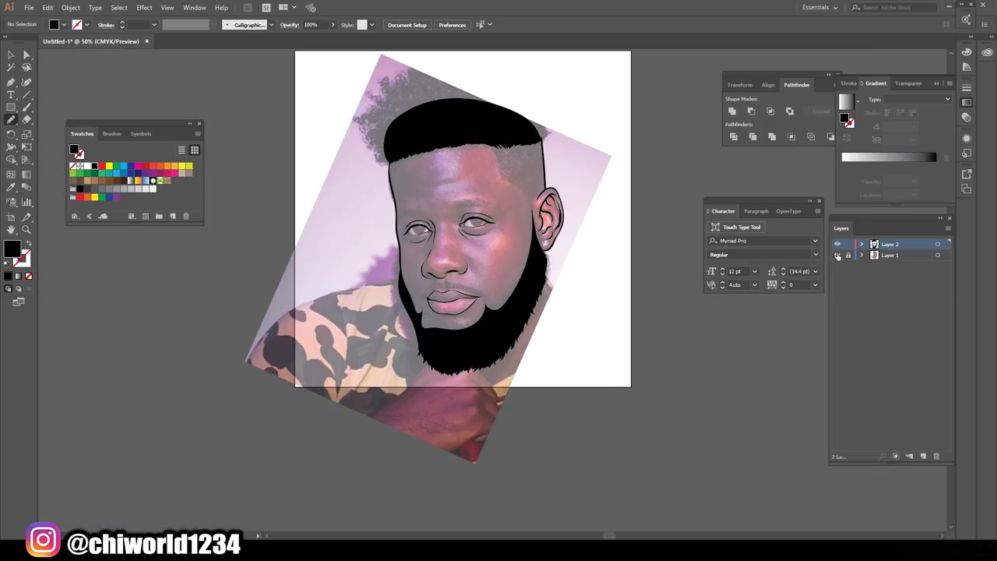
pyautogui.scroll(1, 663, 400)
pyautogui.scroll(2, 510, 444)
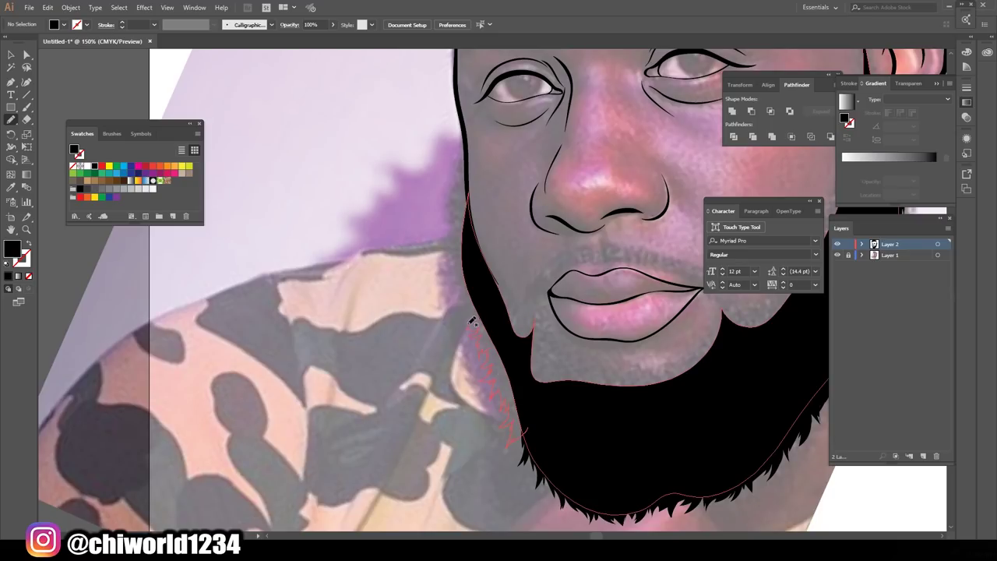
pyautogui.scroll(-3, 612, 469)
pyautogui.scroll(2, 612, 460)
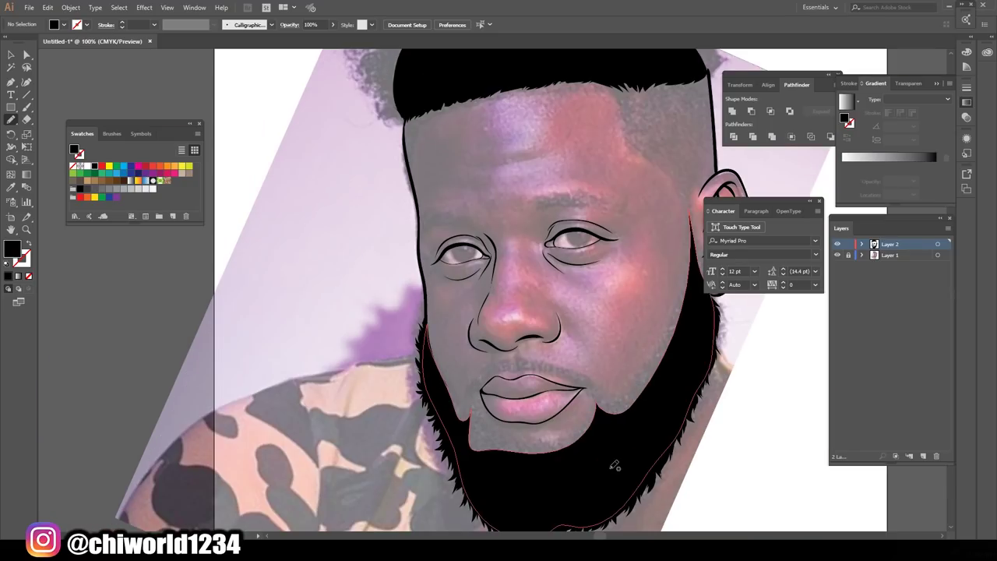
pyautogui.scroll(2, 489, 410)
pyautogui.moveTo(545, 294); pyautogui.dragTo(589, 206)
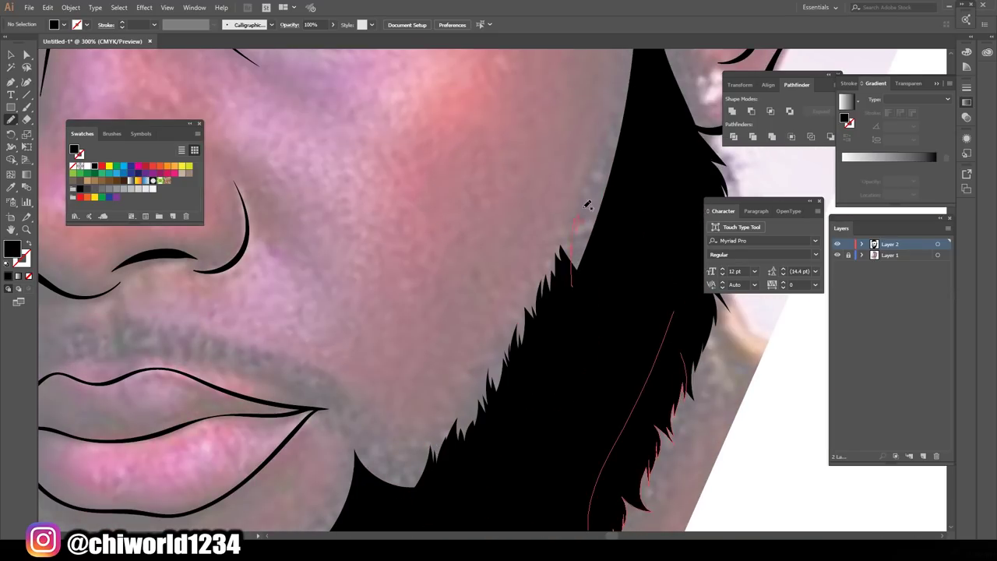
pyautogui.scroll(-3, 574, 457)
pyautogui.hotkey('ctrl', 'shift', 'w')
# Grow spiky black hair tufts above the right side, left side and sideburn
pyautogui.scroll(2, 657, 319)
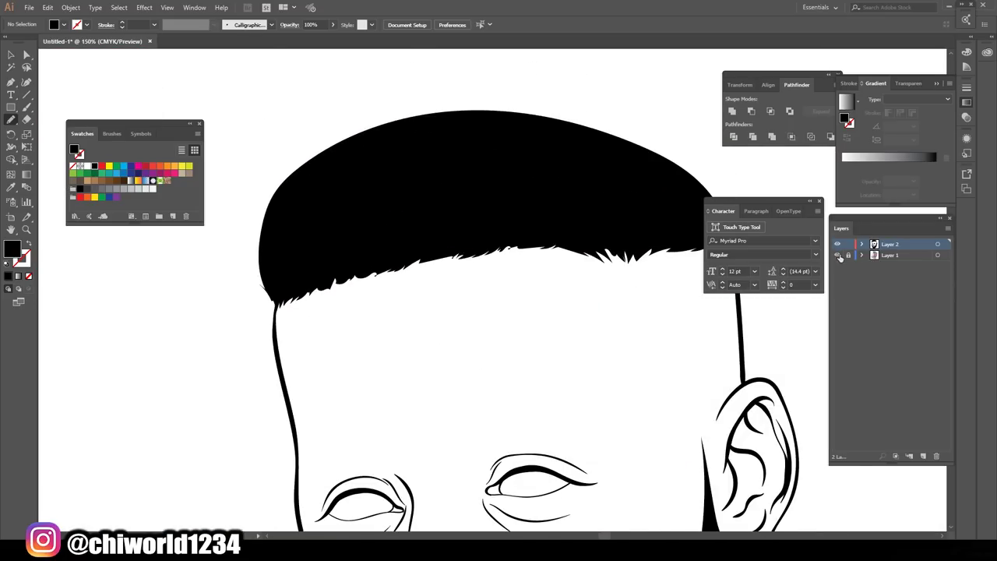
pyautogui.scroll(2, 517, 311)
pyautogui.moveTo(656, 320)
pyautogui.mouseDown()
pyautogui.moveTo(609, 213)
pyautogui.moveTo(607, 246)
pyautogui.mouseUp()
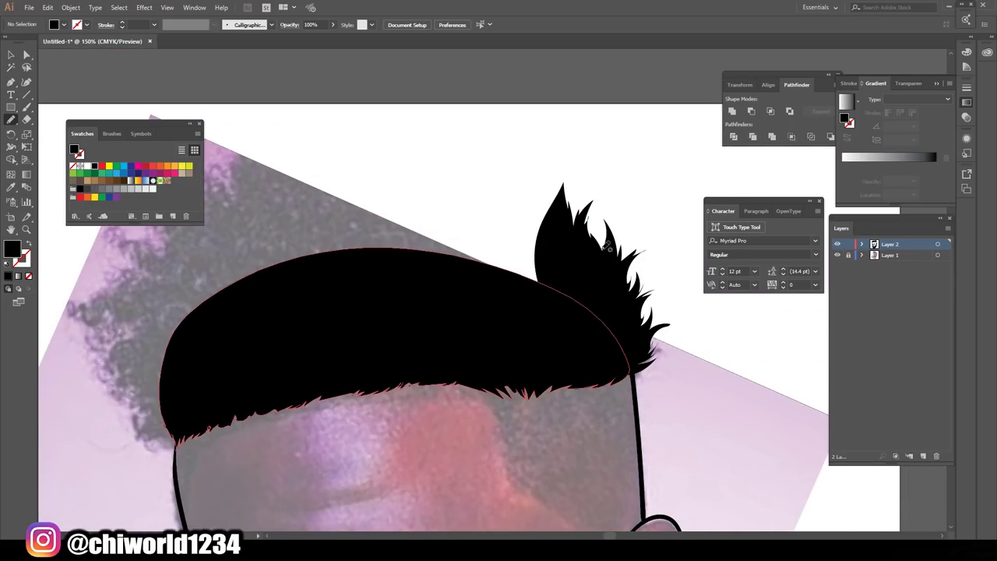
pyautogui.moveTo(557, 186); pyautogui.dragTo(472, 160)
pyautogui.scroll(-2, 616, 436)
pyautogui.scroll(3, 418, 453)
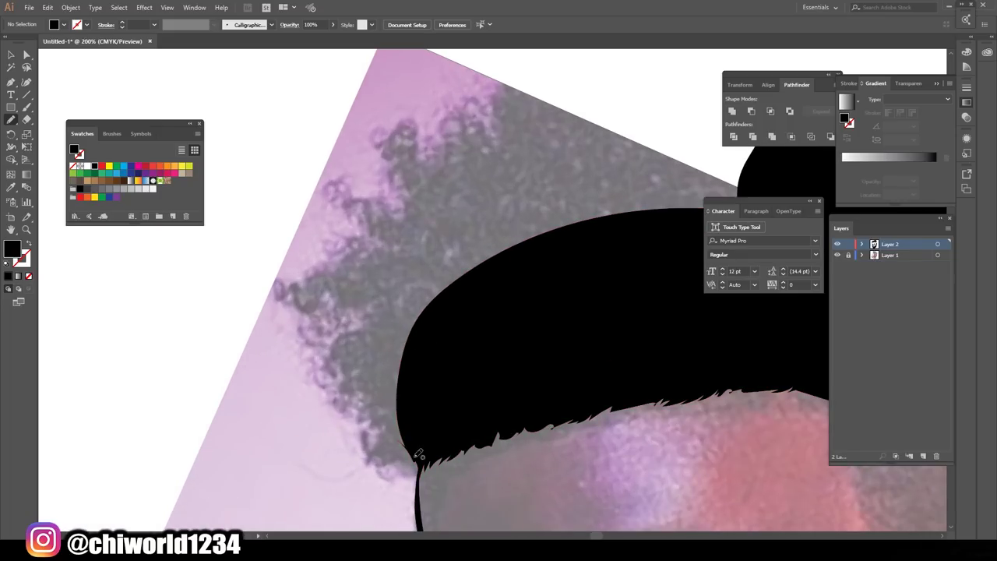
pyautogui.moveTo(390, 431); pyautogui.dragTo(383, 382)
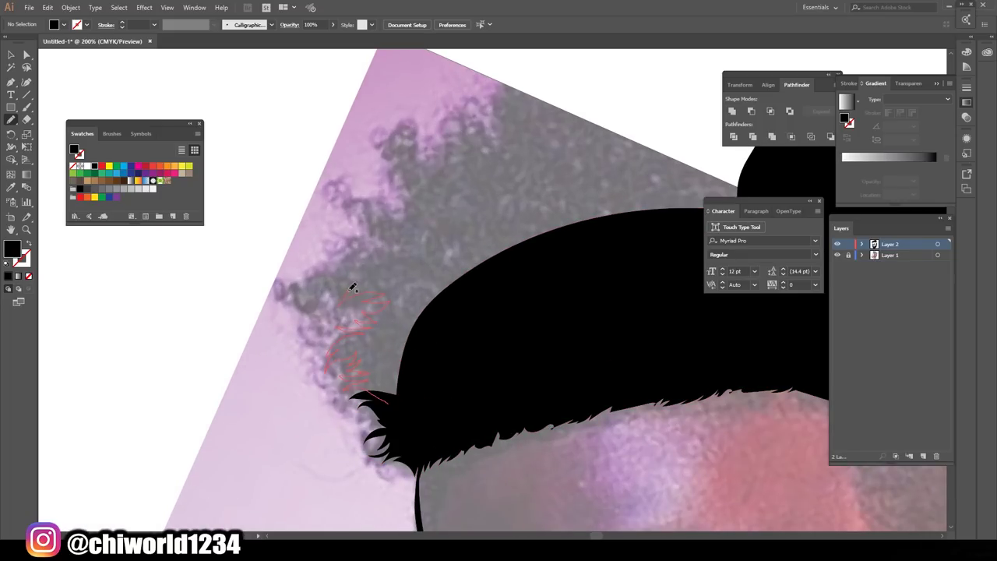
pyautogui.moveTo(352, 245); pyautogui.dragTo(394, 242)
pyautogui.scroll(-3, 492, 403)
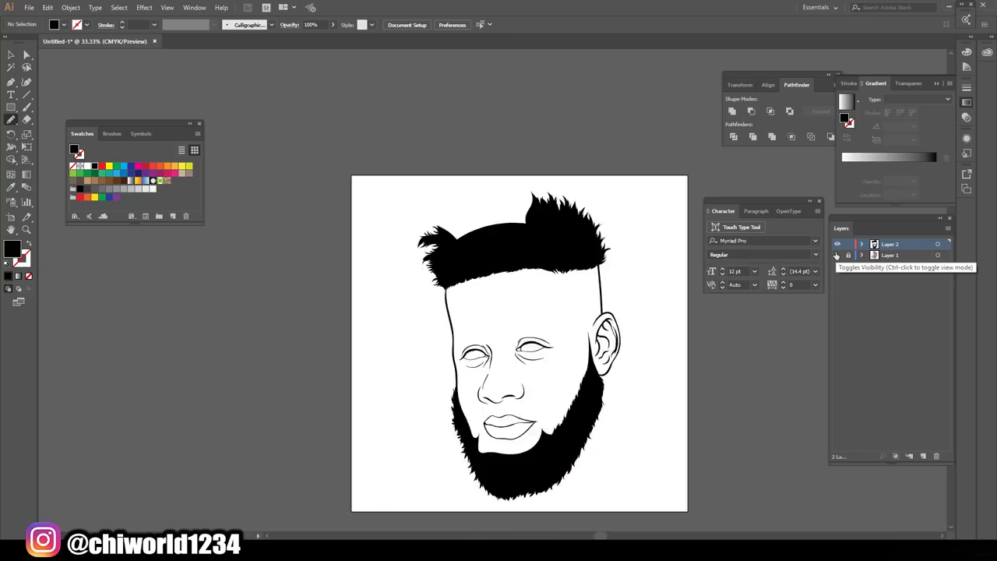
pyautogui.scroll(3, 653, 345)
pyautogui.scroll(1, 653, 345)
# Draw more spiky black hair sections across the top and crown
pyautogui.moveTo(557, 202); pyautogui.dragTo(493, 198)
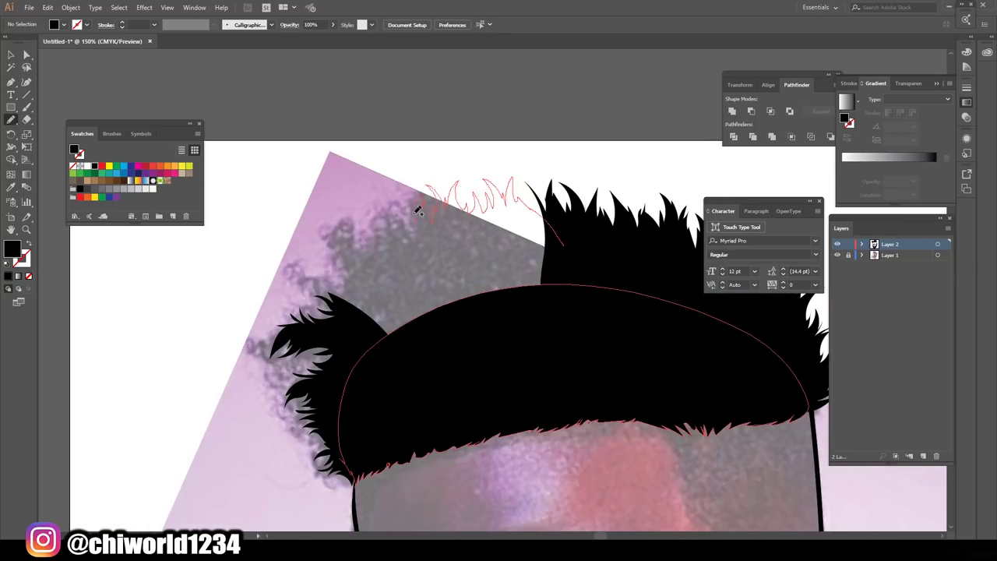
pyautogui.moveTo(418, 210); pyautogui.dragTo(372, 227)
pyautogui.moveTo(344, 301); pyautogui.dragTo(346, 302)
pyautogui.scroll(3, 590, 401)
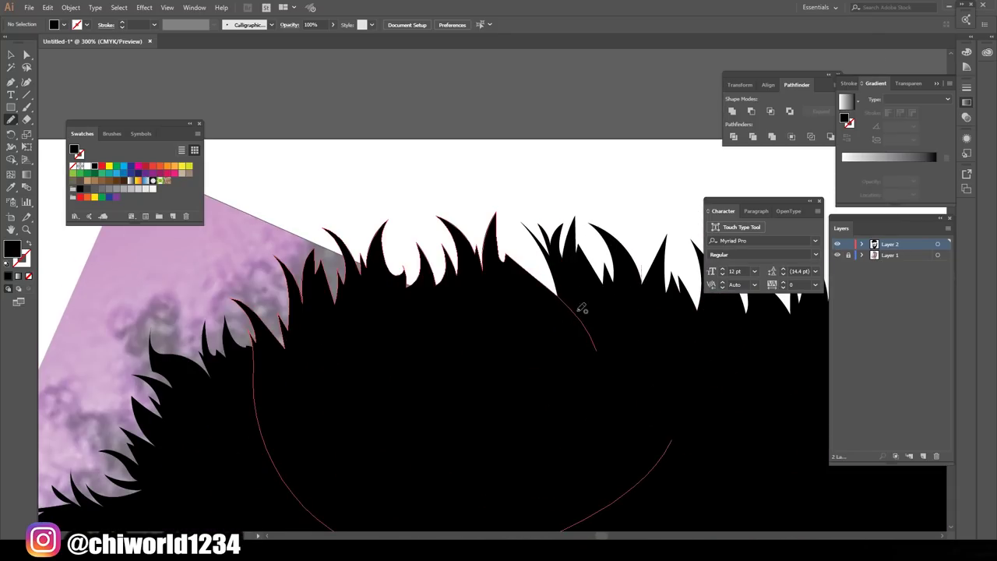
pyautogui.moveTo(584, 307); pyautogui.dragTo(643, 360)
pyautogui.scroll(-1, 643, 360)
pyautogui.moveTo(543, 289); pyautogui.dragTo(731, 429)
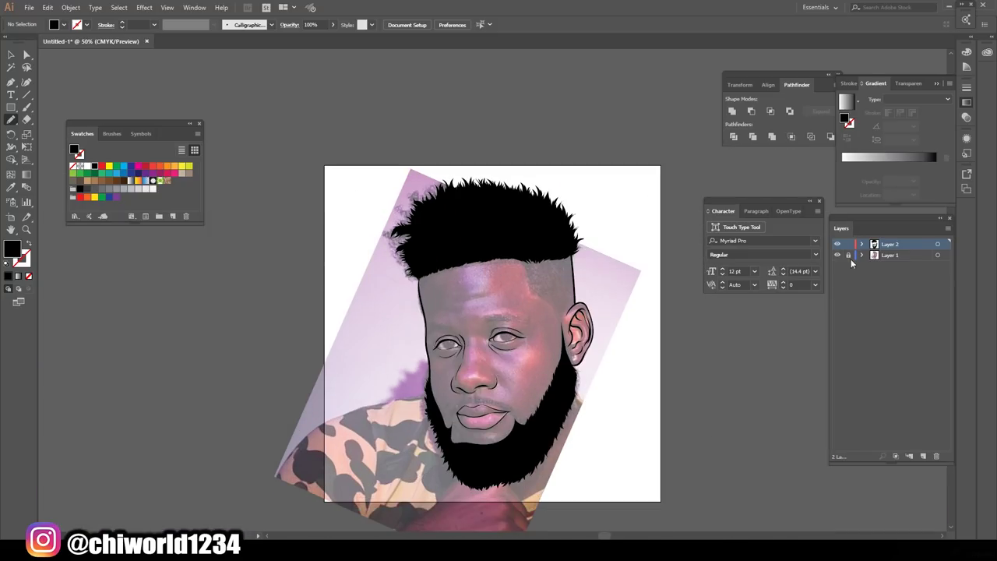
pyautogui.scroll(2, 544, 349)
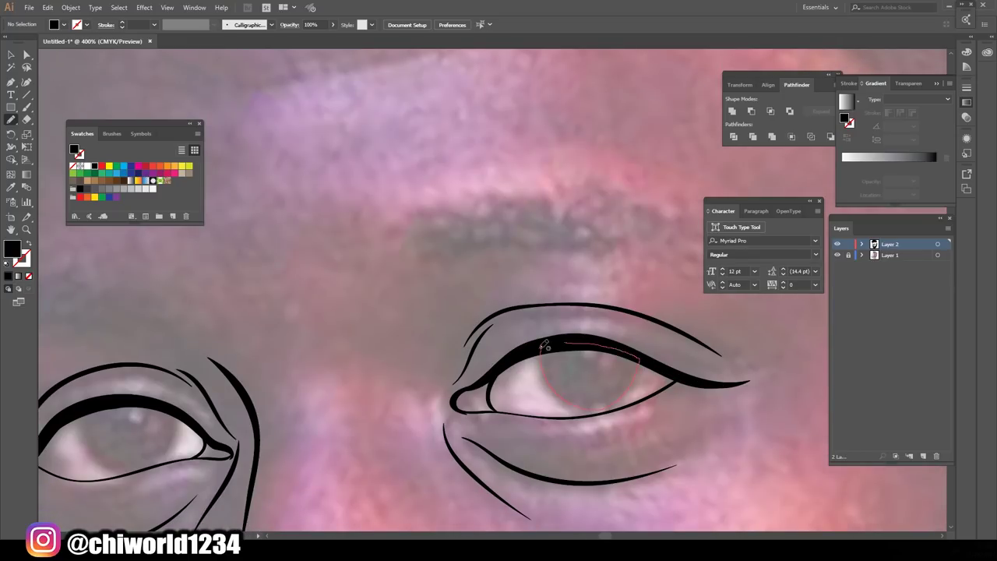
# Fill the eye's dark iris and outline it with a thin line
pyautogui.moveTo(545, 345); pyautogui.dragTo(545, 345)
pyautogui.scroll(2, 545, 345)
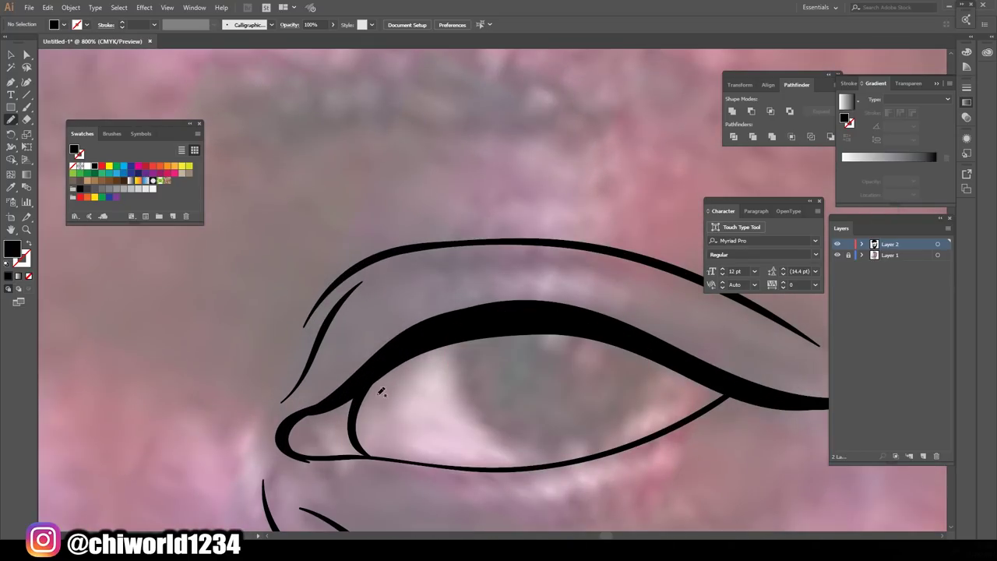
pyautogui.click(384, 460)
pyautogui.click(374, 474)
pyautogui.press('n')
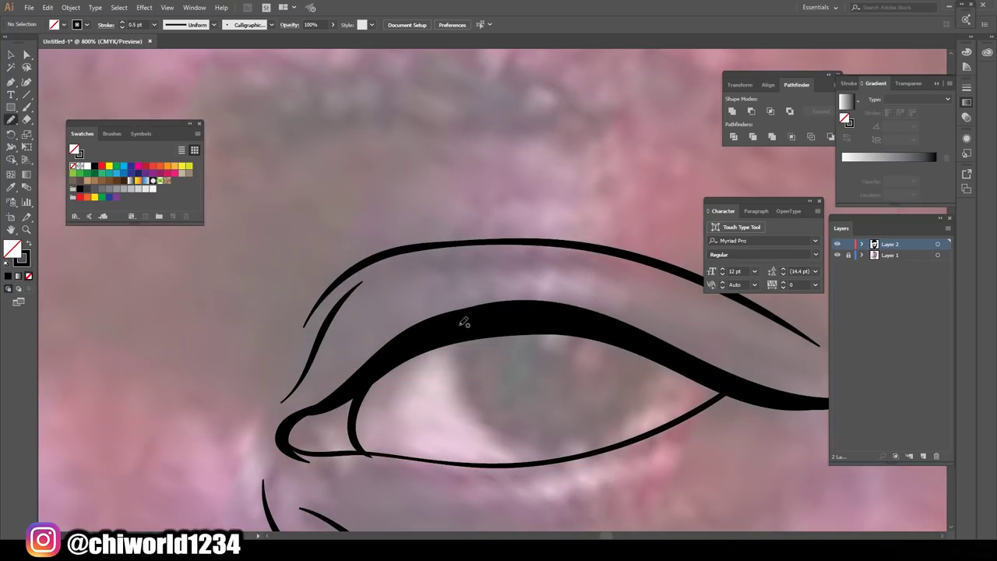
pyautogui.moveTo(613, 442); pyautogui.dragTo(468, 324)
pyautogui.press('v')
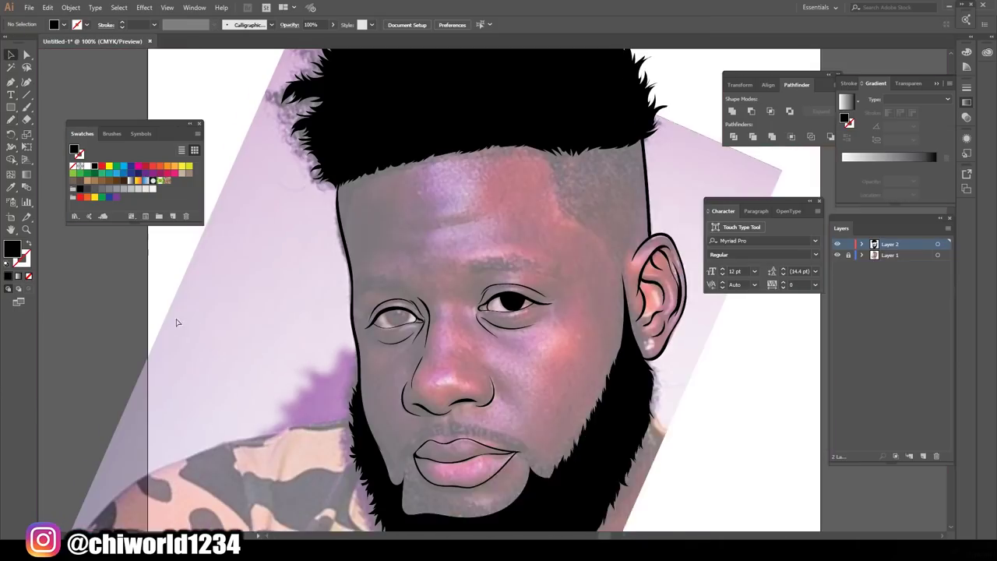
pyautogui.scroll(-1, 613, 326)
pyautogui.press('n')
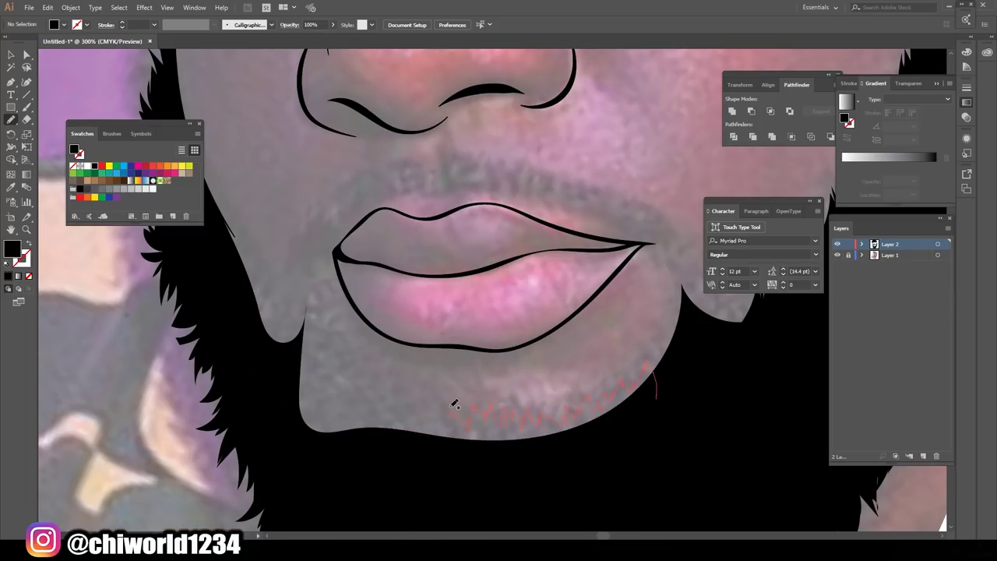
# Paint spiky beard hairs along the chin edge and lip corners
pyautogui.moveTo(454, 403); pyautogui.dragTo(405, 411)
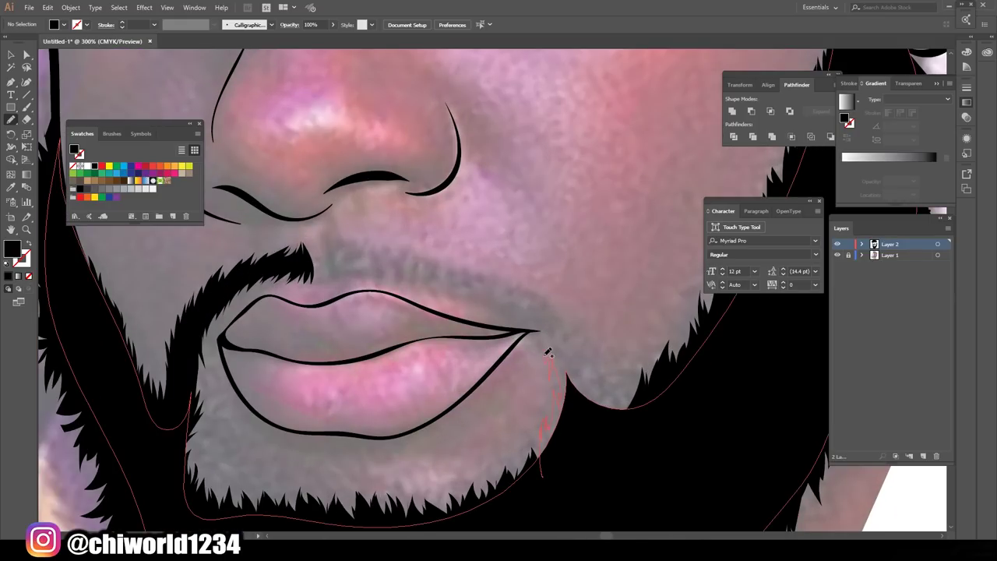
pyautogui.moveTo(662, 342); pyautogui.dragTo(663, 344)
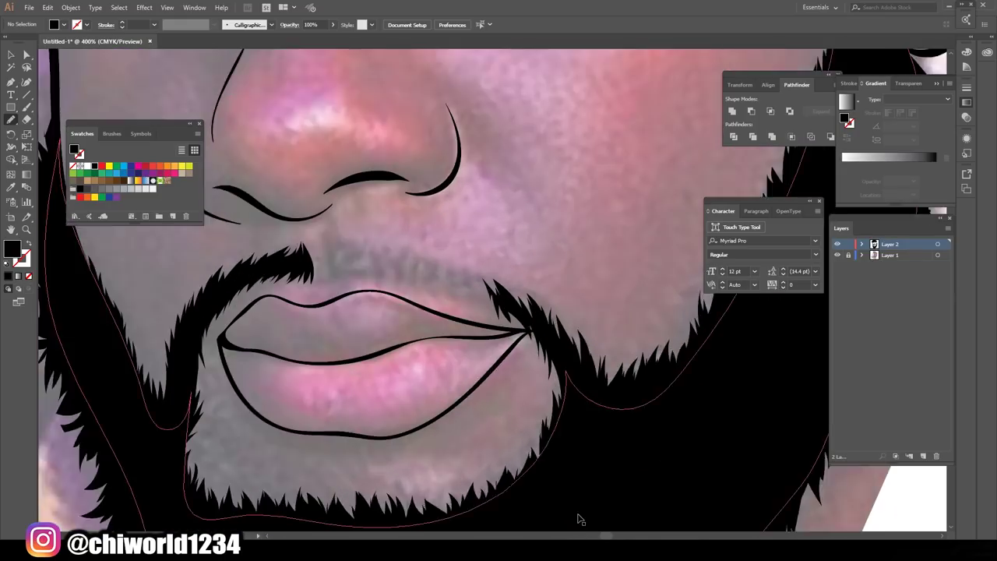
pyautogui.scroll(1, 514, 316)
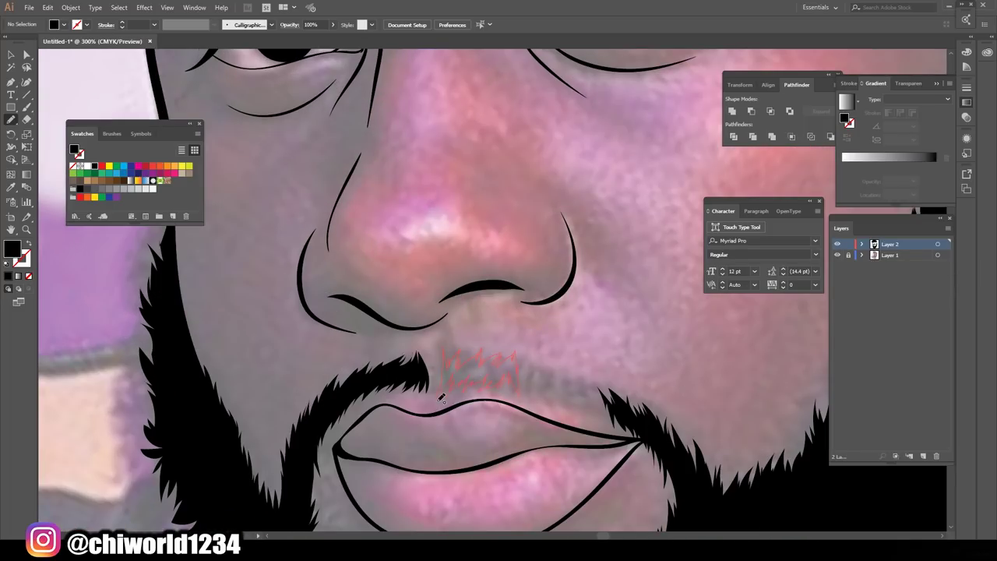
# Add mustache hairs, paint temple stubble, and delete the long vertical strands
pyautogui.moveTo(555, 387); pyautogui.dragTo(589, 395)
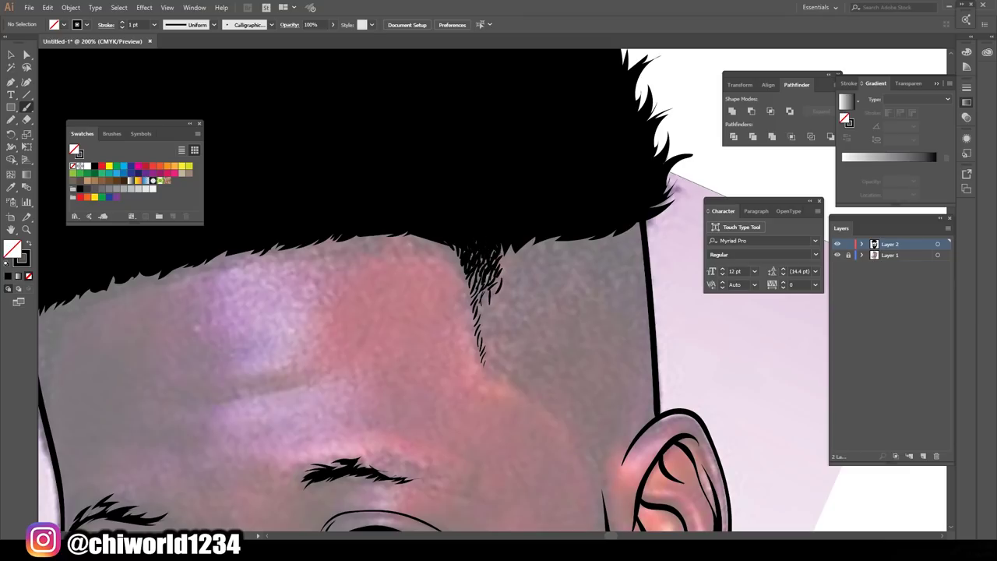
pyautogui.click(676, 319)
pyautogui.press('b')
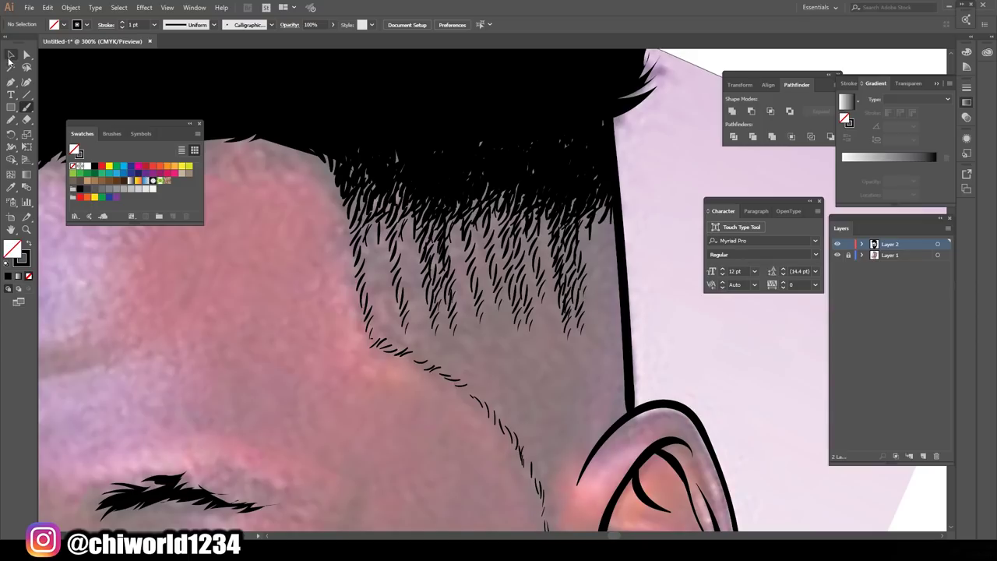
pyautogui.click(10, 55)
pyautogui.press('Delete')
pyautogui.press('b')
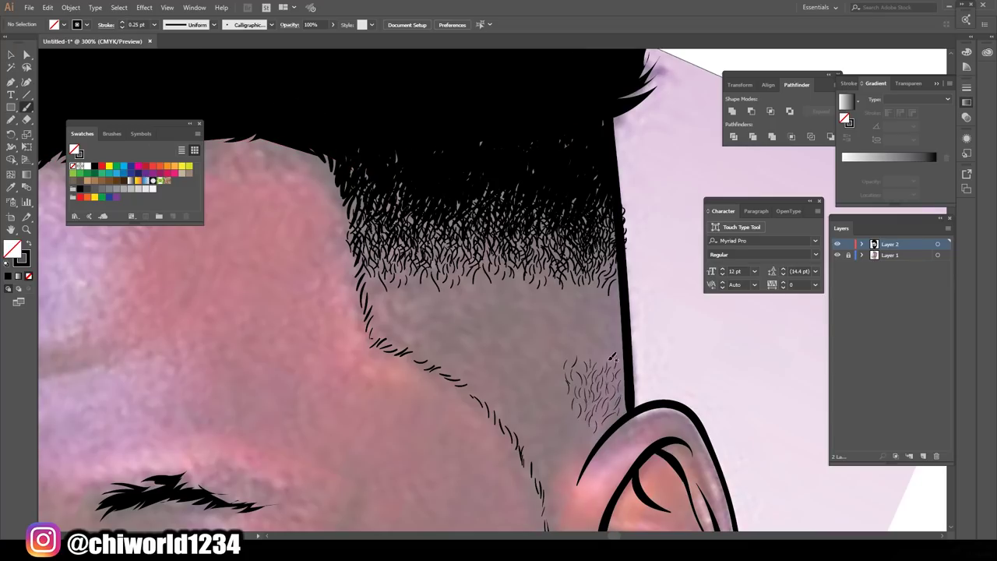
# Place a copy of the stubble cluster lower down beside the ear
pyautogui.click(11, 55)
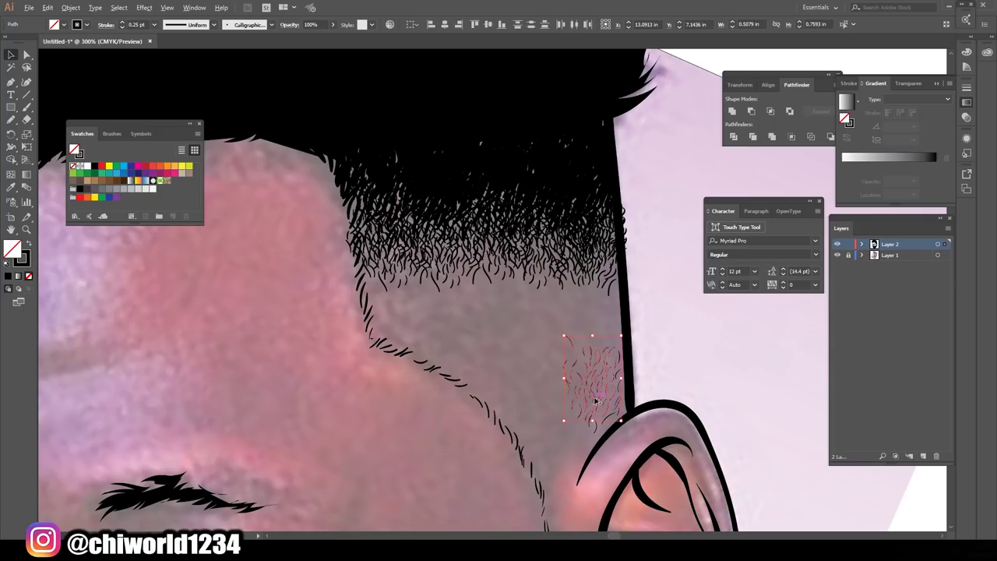
pyautogui.moveTo(592, 382)
pyautogui.mouseDown()
pyautogui.moveTo(529, 311)
pyautogui.moveTo(523, 379)
pyautogui.moveTo(423, 329)
pyautogui.moveTo(528, 407)
pyautogui.moveTo(578, 306)
pyautogui.moveTo(575, 382)
pyautogui.mouseUp()
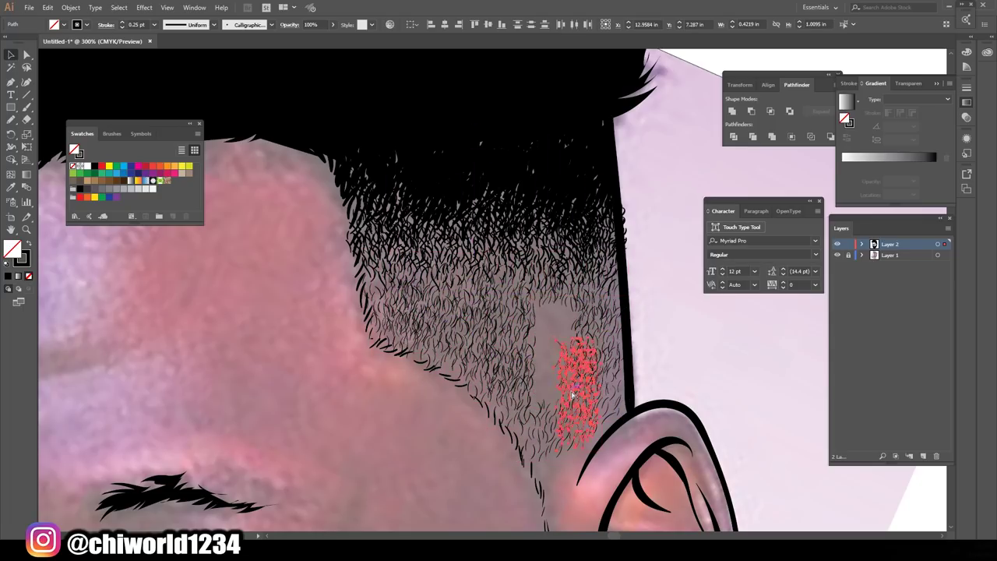
pyautogui.click(707, 405)
pyautogui.hotkey('ctrl', '-')
pyautogui.hotkey('ctrl', '-')
pyautogui.hotkey('ctrl', '-')
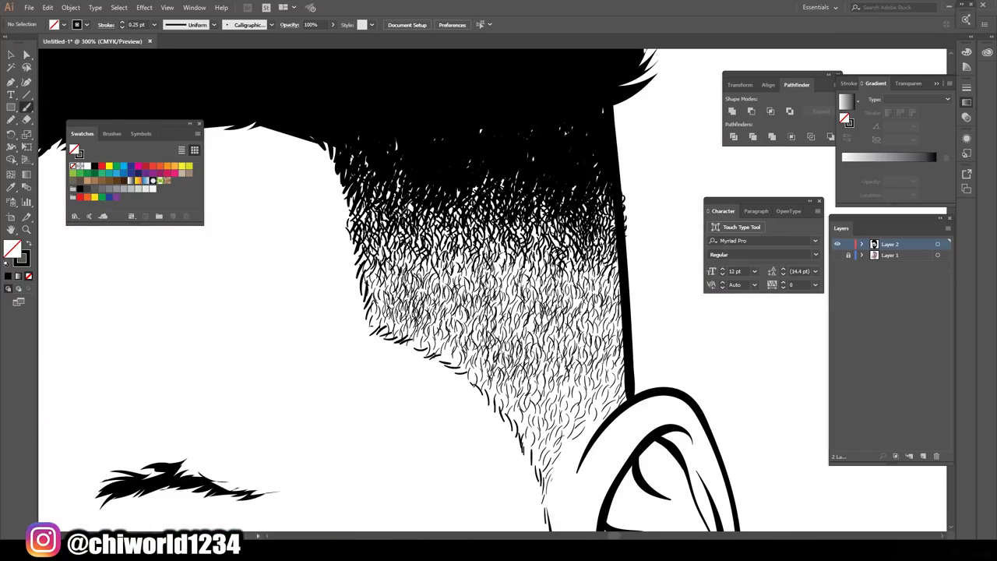
# Fill gaps in the temple stubble with more short fine hairs
pyautogui.moveTo(468, 222); pyautogui.dragTo(448, 281)
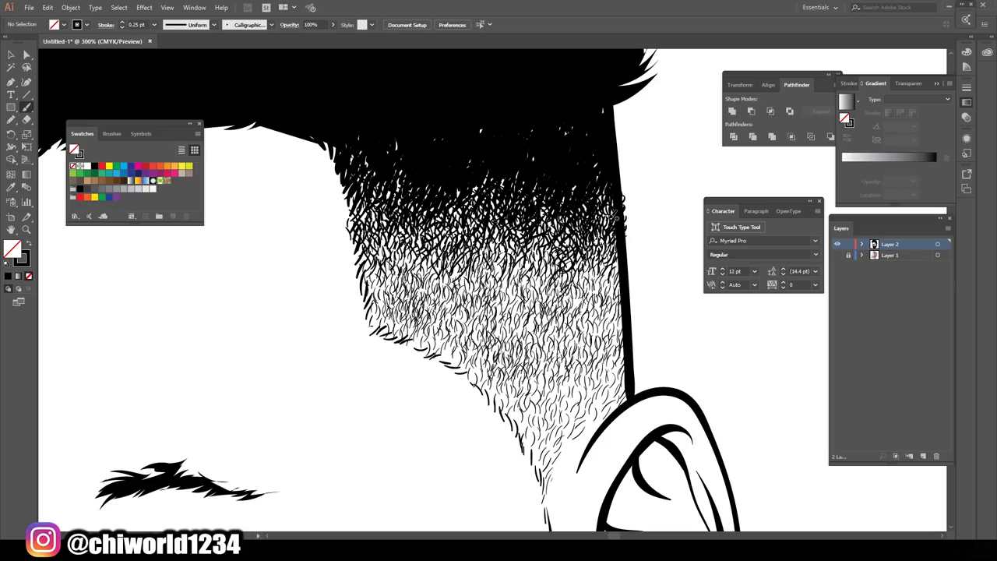
pyautogui.moveTo(615, 204); pyautogui.dragTo(601, 224)
pyautogui.moveTo(569, 212)
pyautogui.mouseDown()
pyautogui.moveTo(549, 246)
pyautogui.moveTo(555, 262)
pyautogui.mouseUp()
pyautogui.moveTo(542, 238); pyautogui.dragTo(526, 271)
pyautogui.moveTo(441, 215); pyautogui.dragTo(420, 257)
pyautogui.moveTo(471, 226); pyautogui.dragTo(452, 261)
pyautogui.moveTo(416, 222); pyautogui.dragTo(399, 241)
pyautogui.moveTo(429, 229)
pyautogui.mouseDown()
pyautogui.moveTo(411, 248)
pyautogui.moveTo(366, 259)
pyautogui.mouseUp()
pyautogui.moveTo(371, 206); pyautogui.dragTo(352, 228)
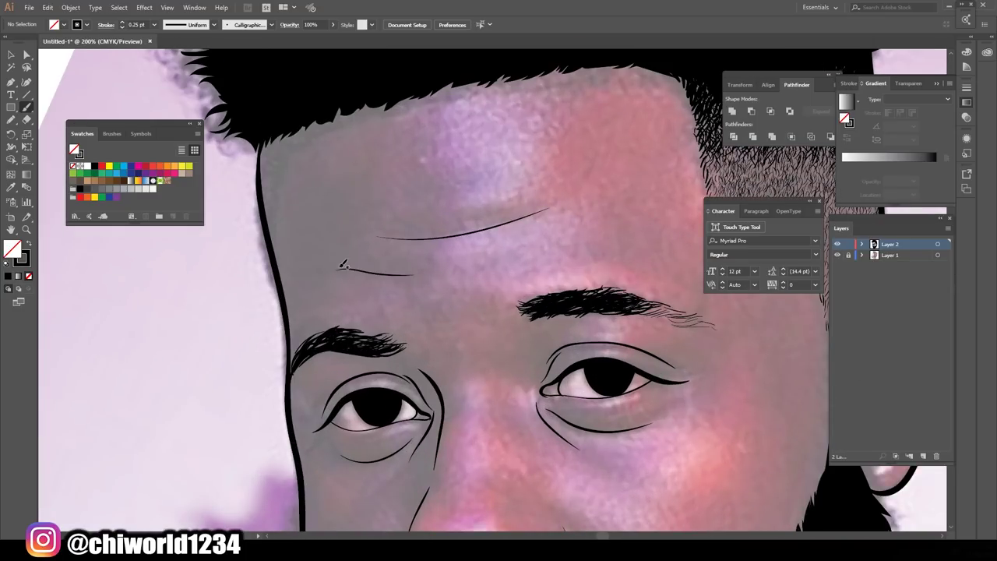
# Lengthen the forehead crease and add fine strands along the hairline
pyautogui.moveTo(342, 265); pyautogui.dragTo(308, 266)
pyautogui.scroll(-1, 436, 312)
pyautogui.scroll(-2, 532, 354)
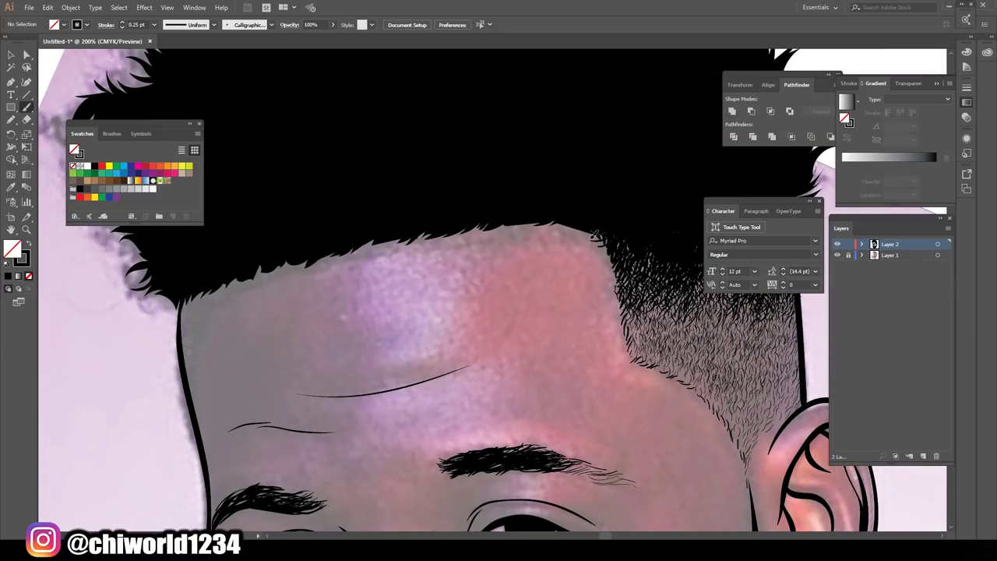
pyautogui.moveTo(576, 235)
pyautogui.mouseDown()
pyautogui.moveTo(527, 224)
pyautogui.moveTo(425, 233)
pyautogui.mouseUp()
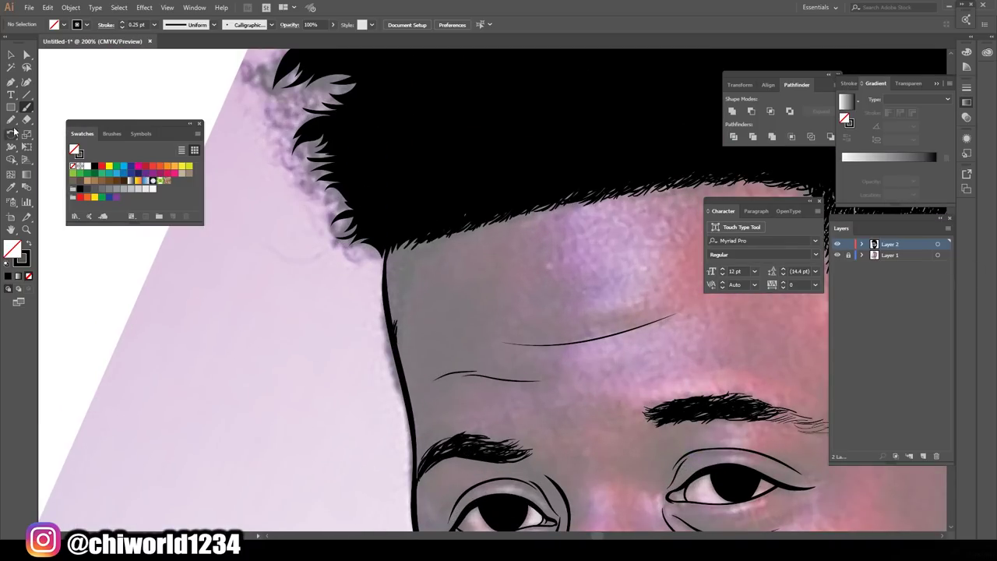
# Draw curly coiled strands with the Pencil along the top and left hairline
pyautogui.click(11, 119)
pyautogui.moveTo(401, 371)
pyautogui.mouseDown()
pyautogui.moveTo(401, 300)
pyautogui.moveTo(400, 372)
pyautogui.mouseUp()
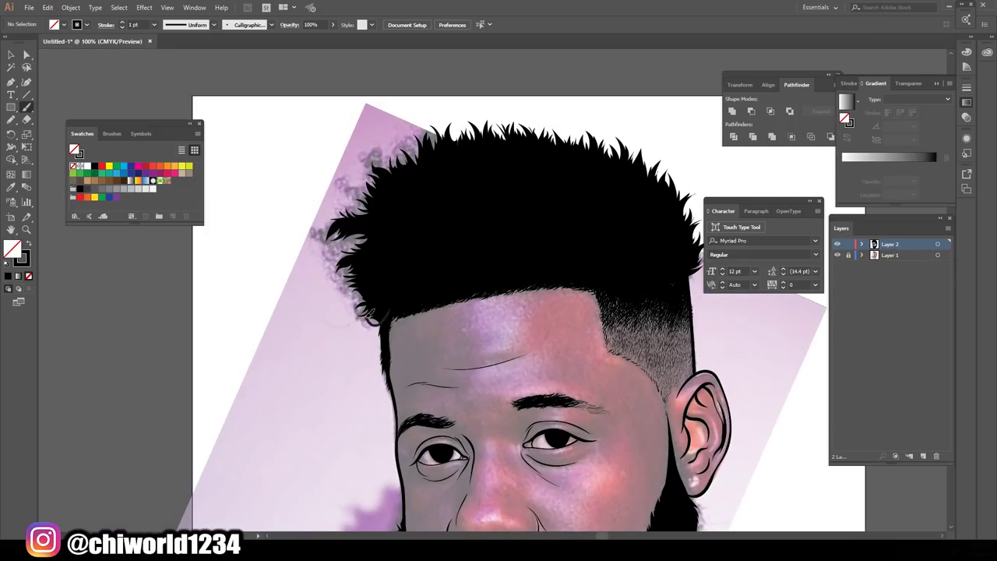
pyautogui.moveTo(372, 312)
pyautogui.mouseDown()
pyautogui.moveTo(335, 277)
pyautogui.moveTo(311, 232)
pyautogui.mouseUp()
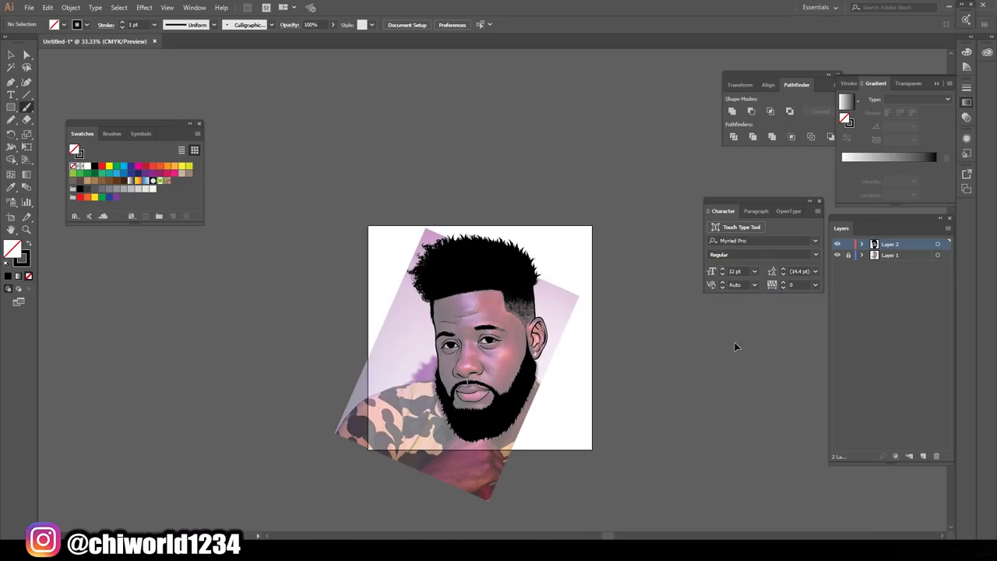
pyautogui.scroll(1, 678, 309)
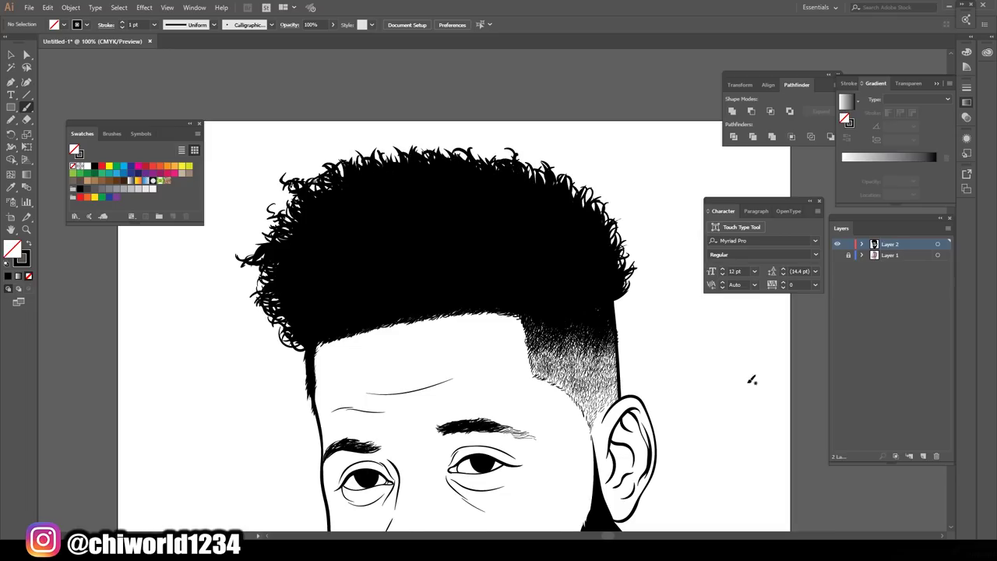
# Paint thin 0.25 pt curly hairs along the beard's bottom edge
pyautogui.scroll(-3, 752, 379)
pyautogui.scroll(3, 650, 363)
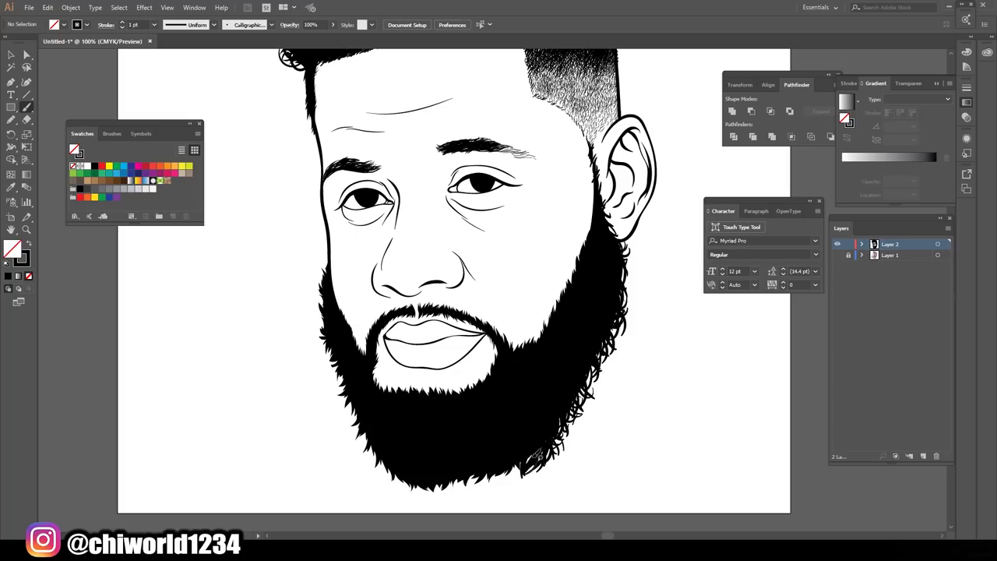
pyautogui.scroll(-2, 700, 418)
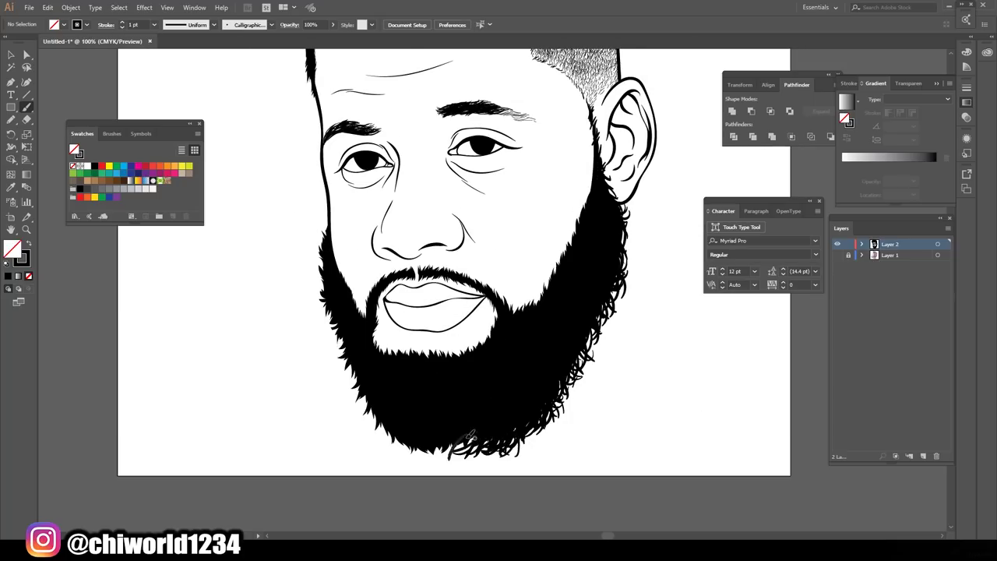
pyautogui.moveTo(471, 436); pyautogui.dragTo(423, 430)
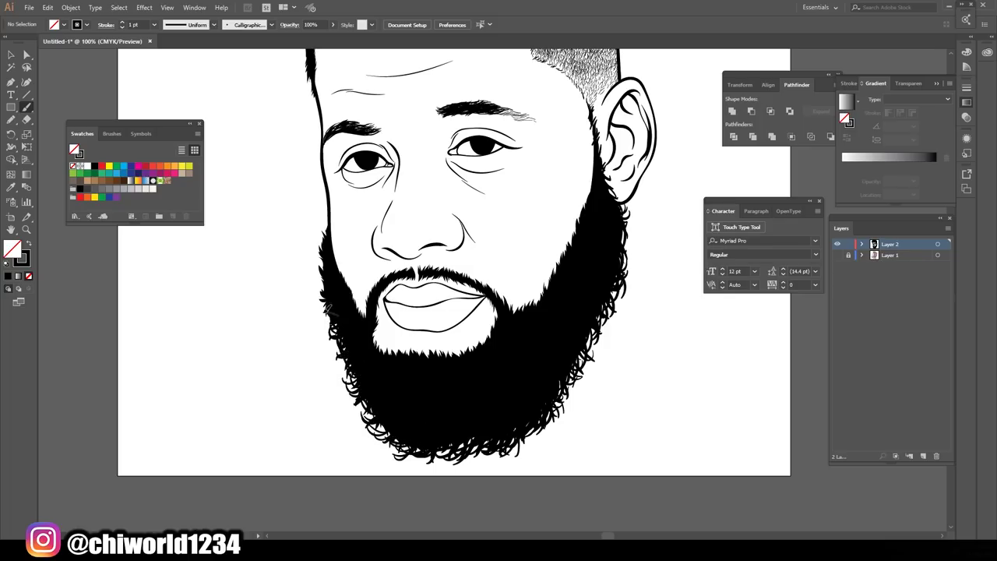
pyautogui.hotkey('ctrl', '+')
pyautogui.click(154, 25)
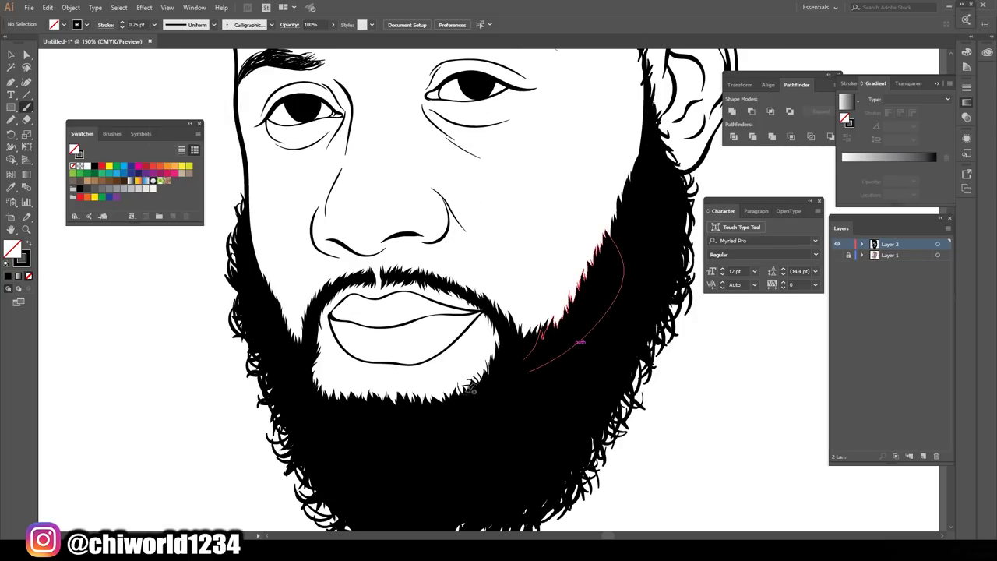
pyautogui.hotkey('ctrl', '-')
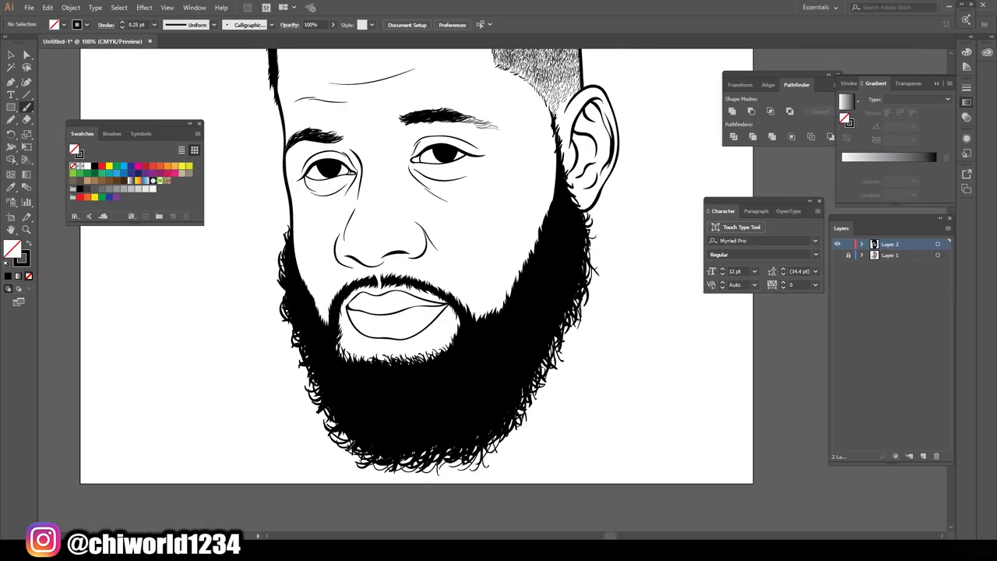
# Brush the earring ring on the earlobe and a nose-side stroke at 0.5 pt
pyautogui.click(153, 24)
pyautogui.click(165, 49)
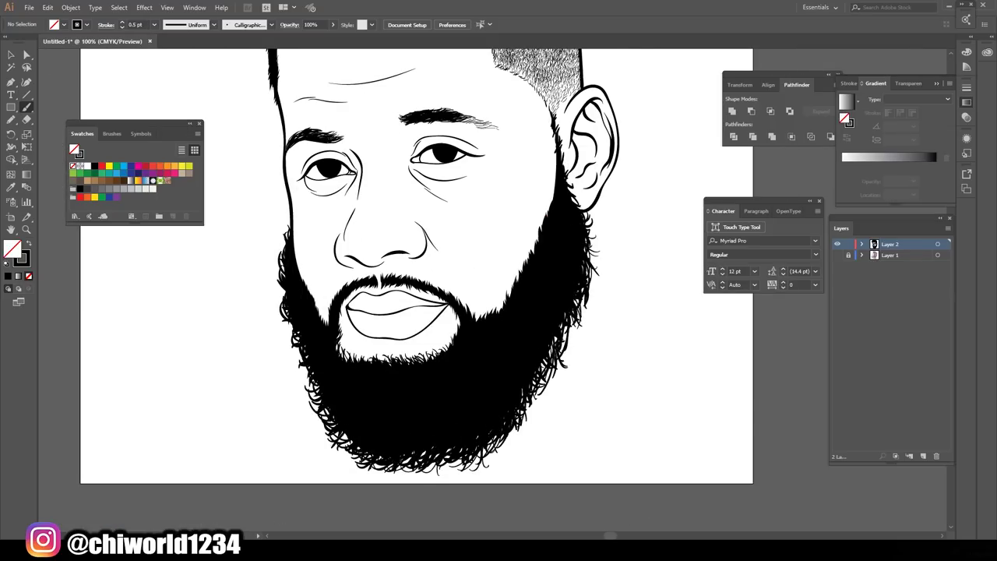
pyautogui.hotkey('ctrl', '+')
pyautogui.hotkey('ctrl', '+')
pyautogui.scroll(1, 433, 425)
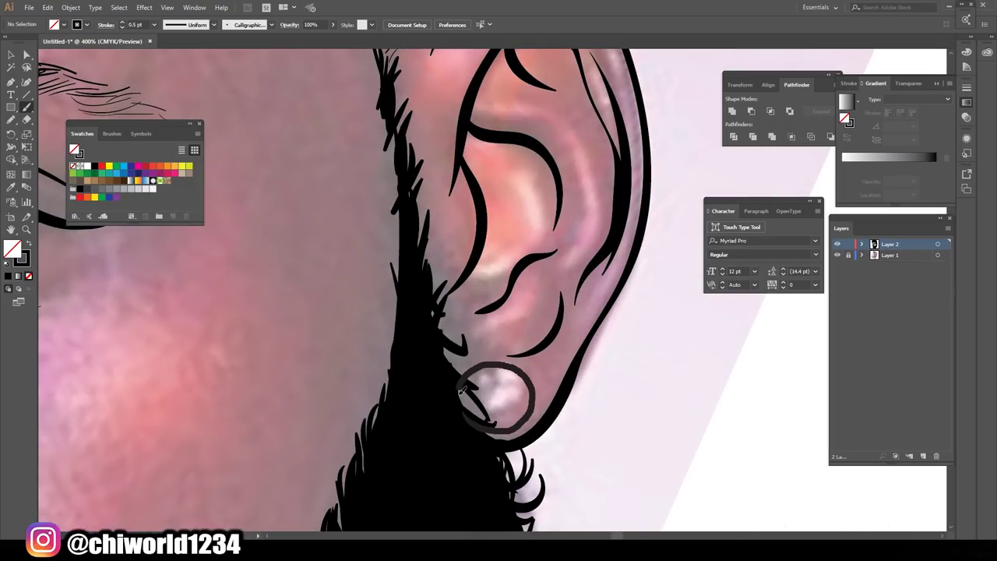
pyautogui.moveTo(461, 389); pyautogui.dragTo(471, 415)
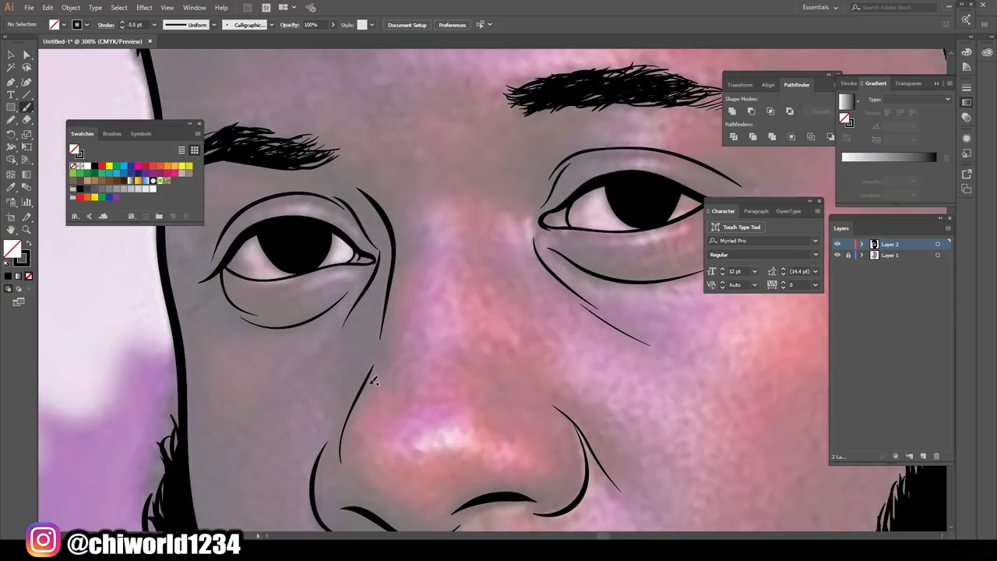
pyautogui.moveTo(343, 441); pyautogui.dragTo(390, 245)
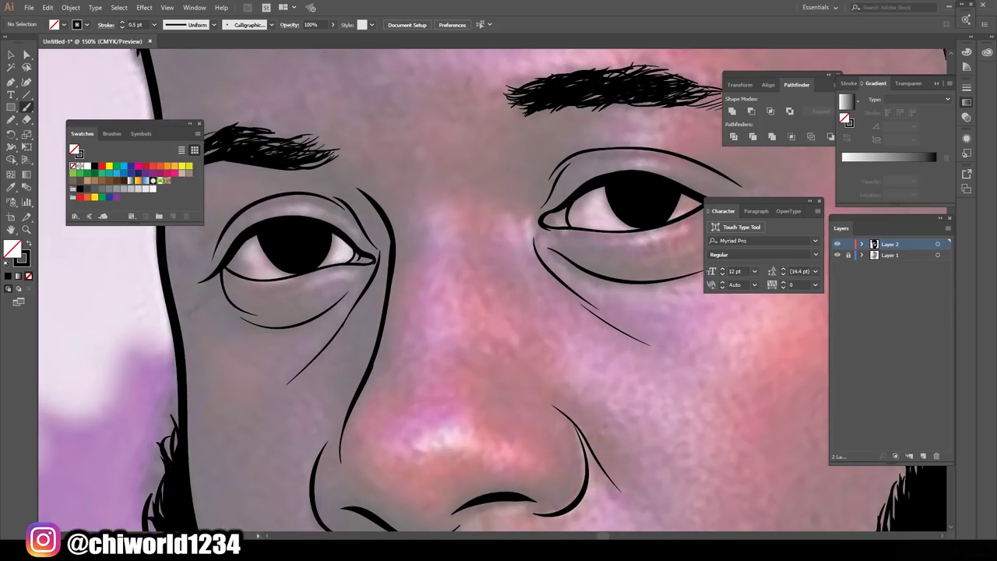
# Delete the reference photo layer, leaving only the black line art
pyautogui.hotkey('ctrl', '0')
pyautogui.click(936, 456)
pyautogui.press('Return')
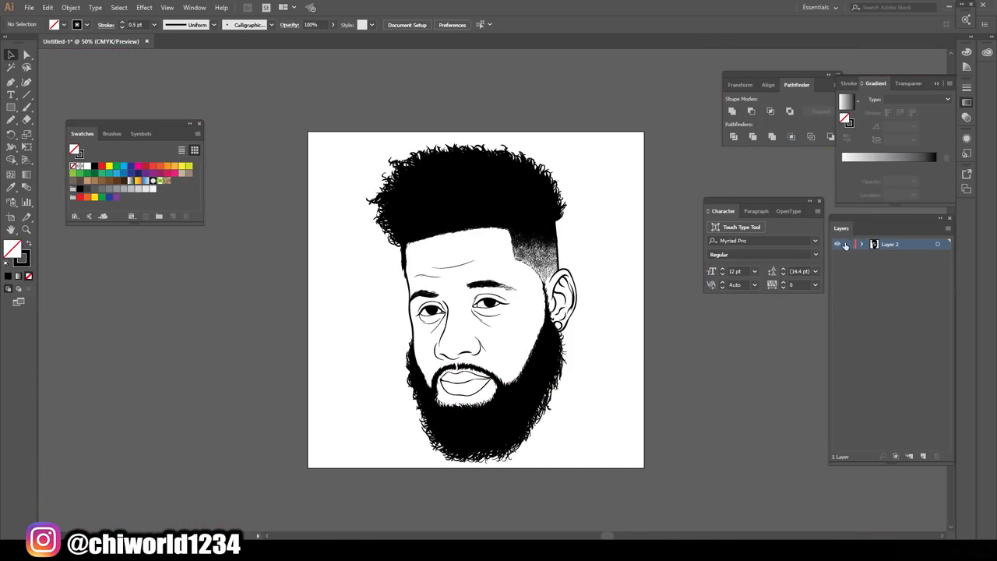
# Back up the line-art layer and place a salmon rectangle behind the line art
pyautogui.hotkey('ctrl', 'a')
pyautogui.click(771, 141)
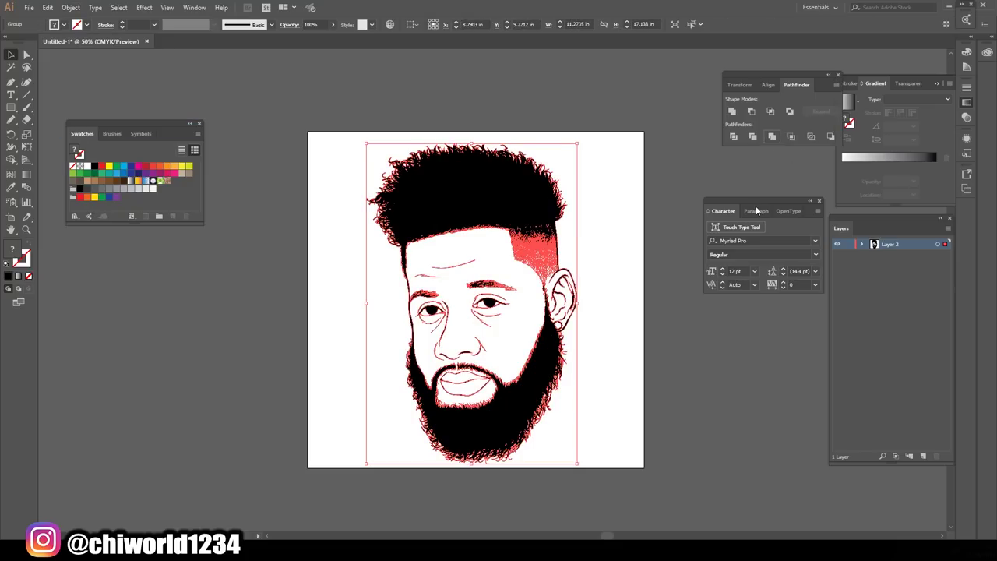
pyautogui.hotkey('ctrl', 'shift', 'a')
pyautogui.click(642, 393)
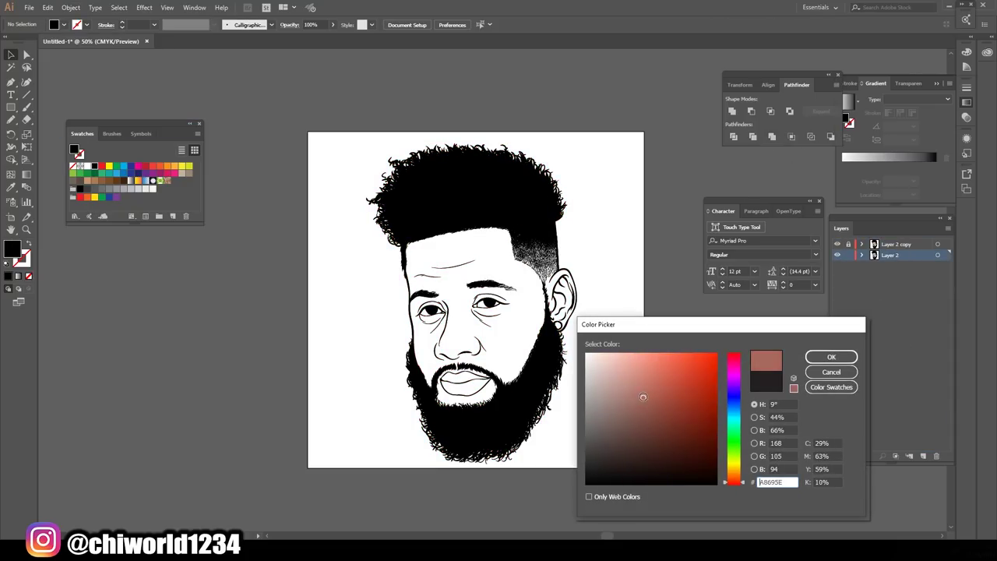
pyautogui.click(831, 356)
pyautogui.moveTo(315, 103); pyautogui.dragTo(635, 483)
pyautogui.rightClick(341, 258)
pyautogui.click(510, 454)
# Recolour the artwork via Edit Colors into a brownish skin tone
pyautogui.hotkey('ctrl', '1')
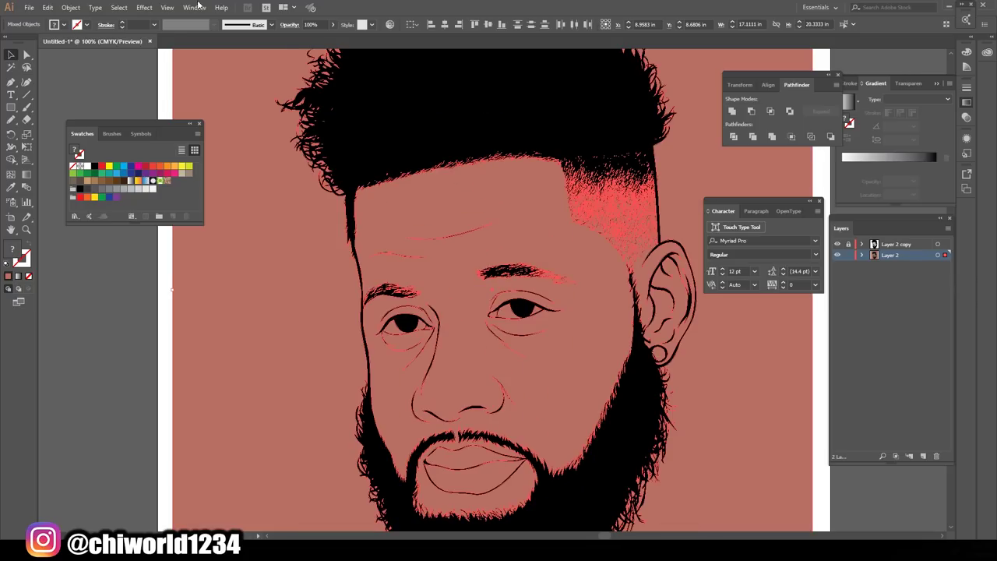
pyautogui.doubleClick(671, 136)
pyautogui.hotkey('ctrl', '0')
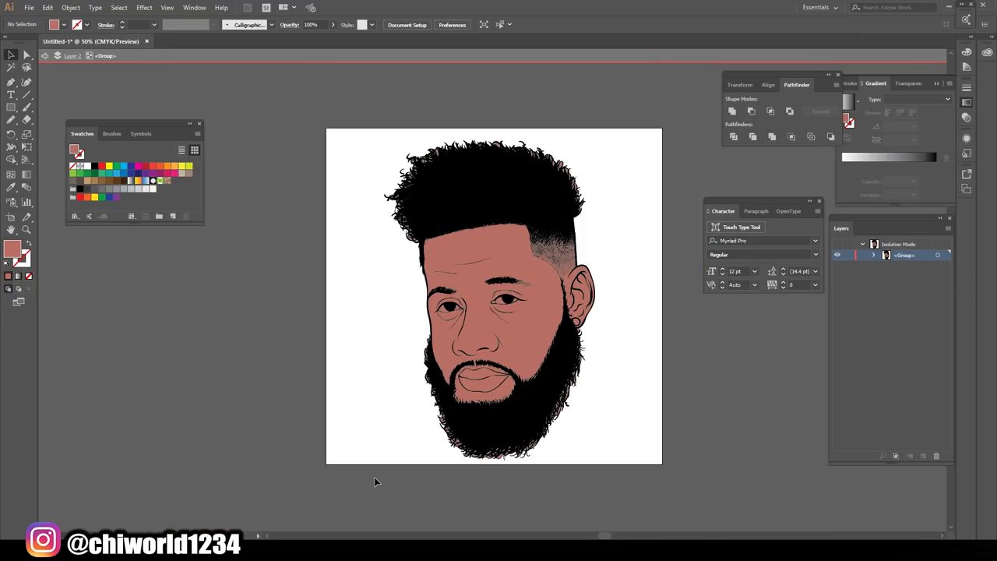
pyautogui.hotkey('ctrl', 'a')
pyautogui.hotkey('ctrl', '+')
pyautogui.click(47, 7)
pyautogui.click(360, 248)
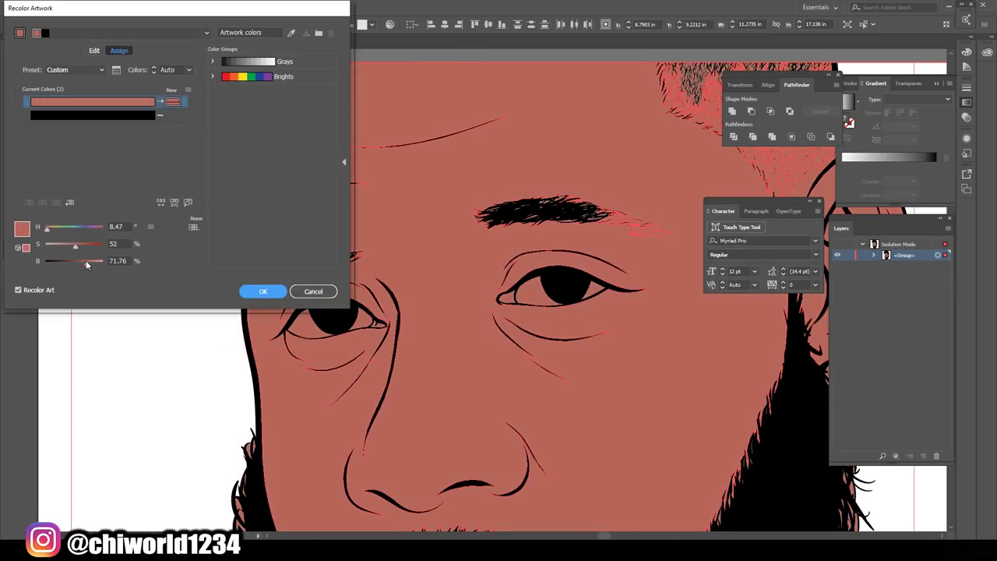
pyautogui.click(262, 289)
# Fill the eye whites with white
pyautogui.click(596, 293)
pyautogui.hotkey('ctrl', 'shift', 'a')
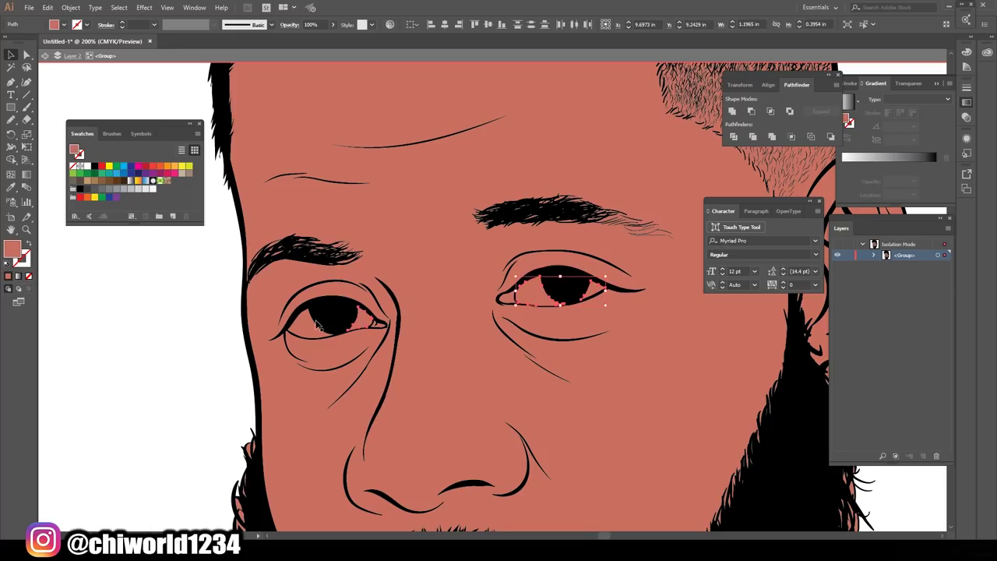
pyautogui.hotkey('ctrl', '0')
pyautogui.hotkey('ctrl', '+')
pyautogui.hotkey('ctrl', '+')
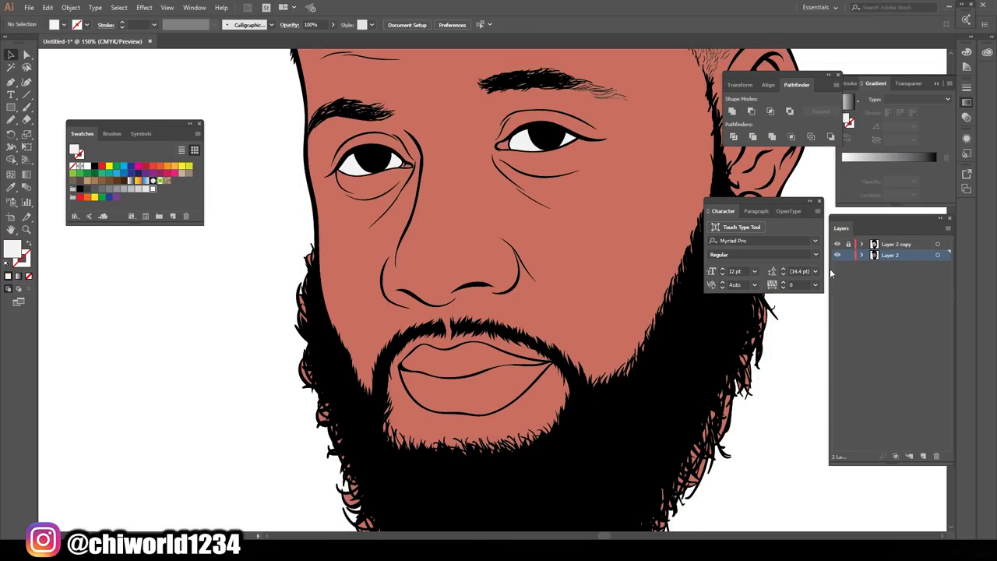
# Expand the artwork layer and direct-select the skin-coloured face shape
pyautogui.click(874, 255)
pyautogui.scroll(-2, 825, 311)
pyautogui.scroll(5, 888, 328)
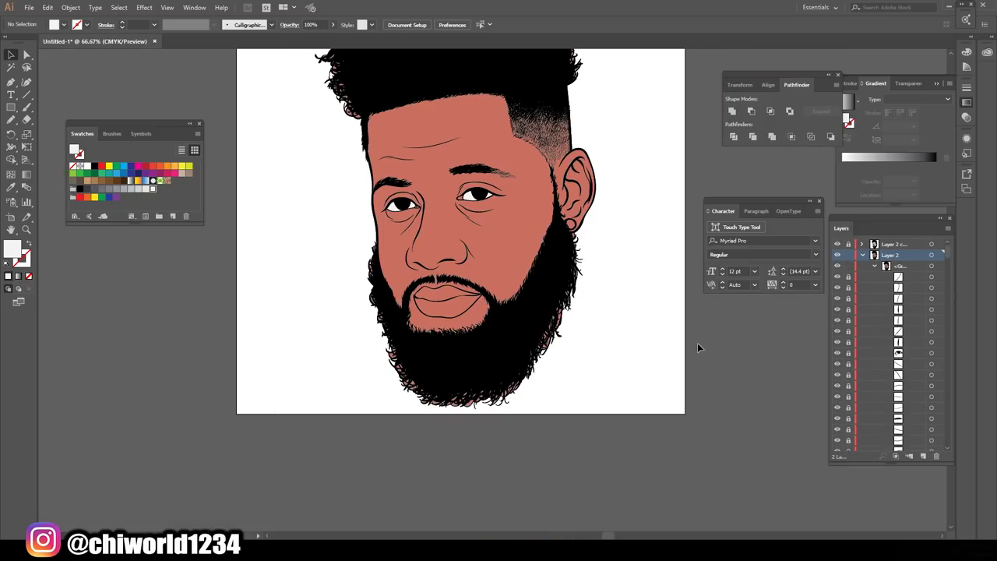
pyautogui.hotkey('ctrl', '0')
pyautogui.press('a')
pyautogui.click(358, 184)
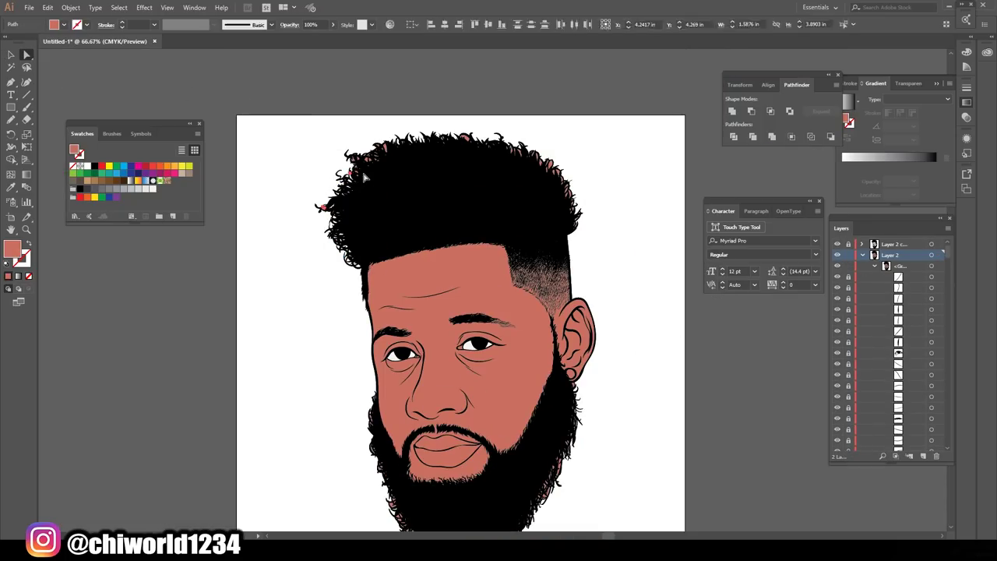
pyautogui.hotkey('ctrl', '+')
pyautogui.hotkey('ctrl', '+')
pyautogui.scroll(1, 579, 238)
pyautogui.hotkey('ctrl', '-')
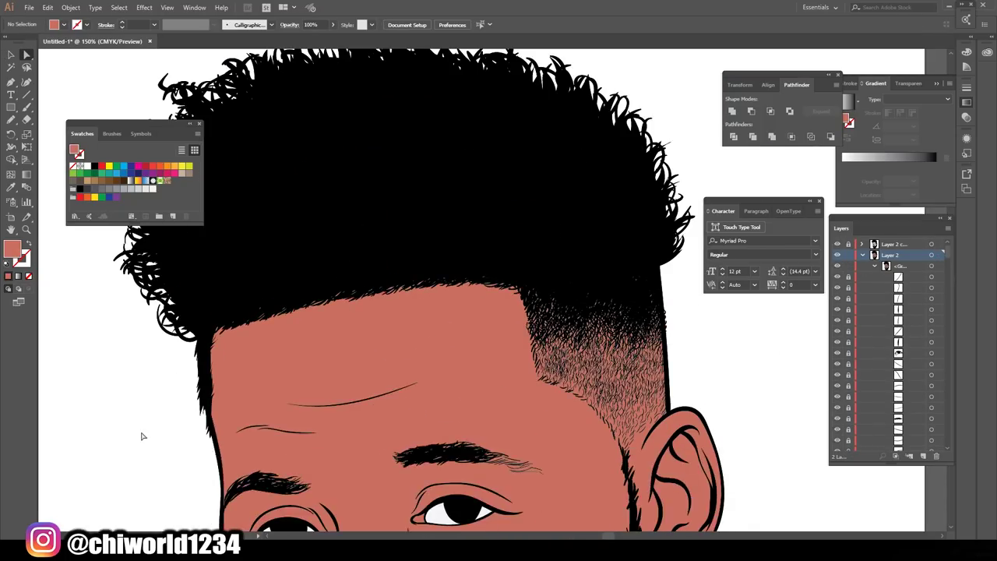
# Select points along the left beard edge, then clear the selection
pyautogui.hotkey('ctrl', '-')
pyautogui.scroll(-3, 554, 392)
pyautogui.hotkey('ctrl', '+')
pyautogui.hotkey('ctrl', '+')
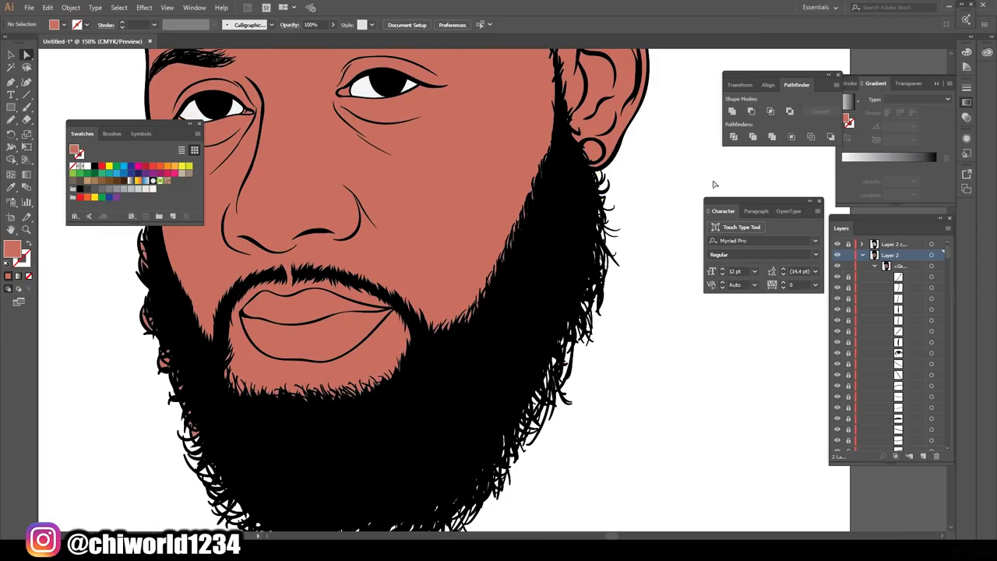
pyautogui.moveTo(207, 478); pyautogui.dragTo(162, 324)
pyautogui.hotkey('ctrl', '-')
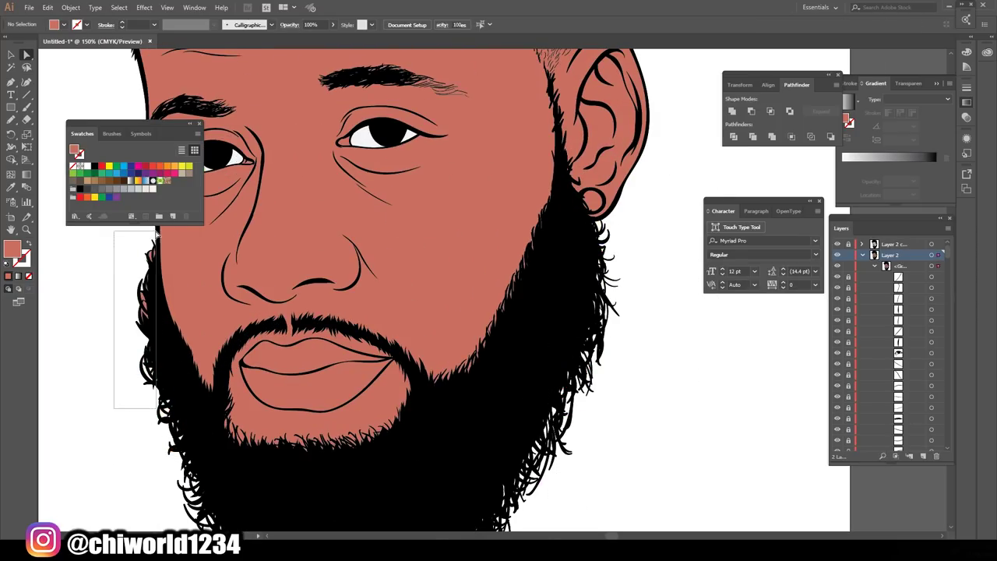
pyautogui.hotkey('ctrl', '-')
pyautogui.click(670, 329)
pyautogui.hotkey('ctrl', '+')
pyautogui.hotkey('ctrl', '+')
# Fill the upper lip dark brown and the lower lip light pink
pyautogui.doubleClick(436, 413)
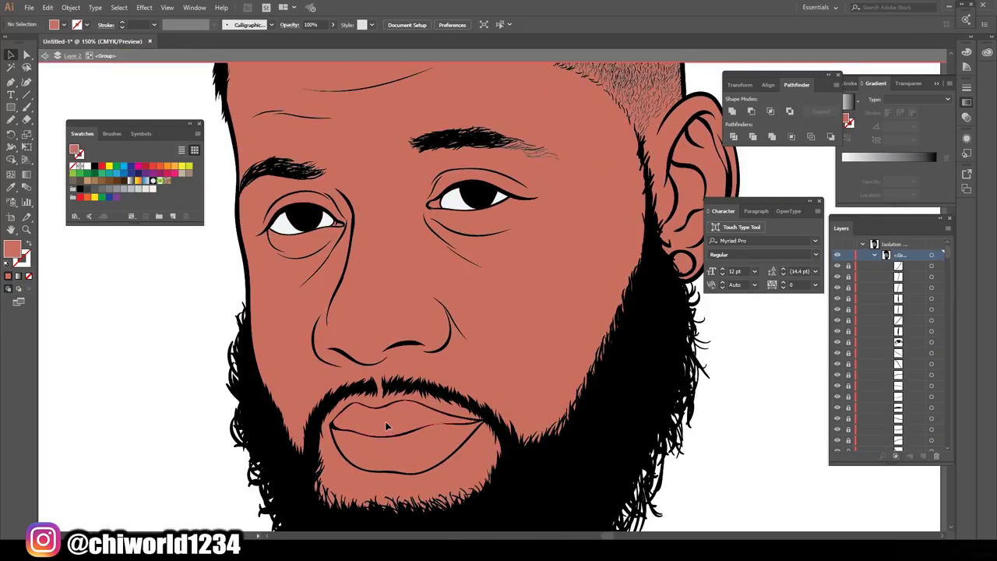
pyautogui.doubleClick(12, 248)
pyautogui.click(644, 423)
pyautogui.click(831, 356)
pyautogui.doubleClick(12, 247)
pyautogui.click(654, 412)
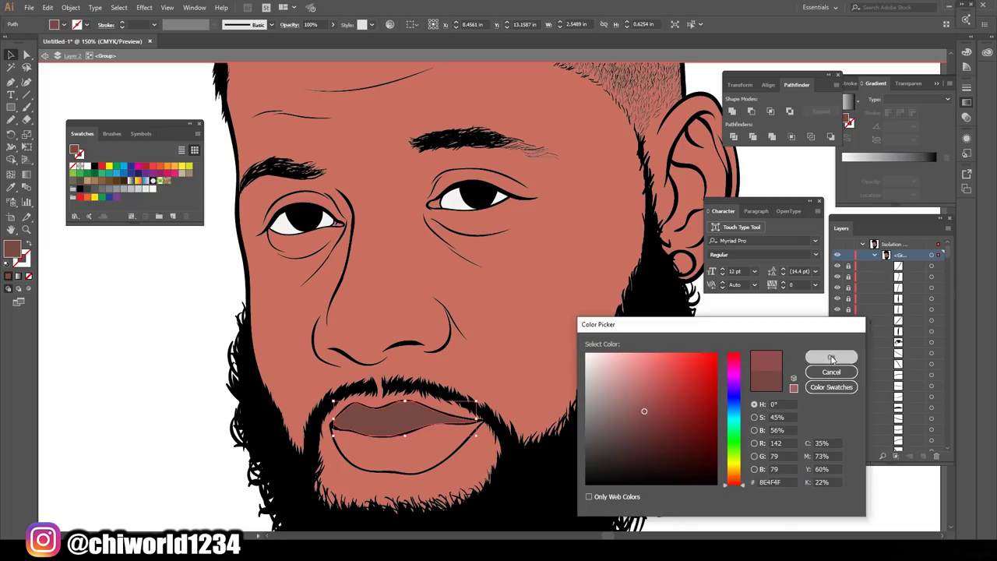
pyautogui.press('Return')
pyautogui.click(634, 367)
pyautogui.click(831, 356)
pyautogui.hotkey('ctrl', 'shift', 'a')
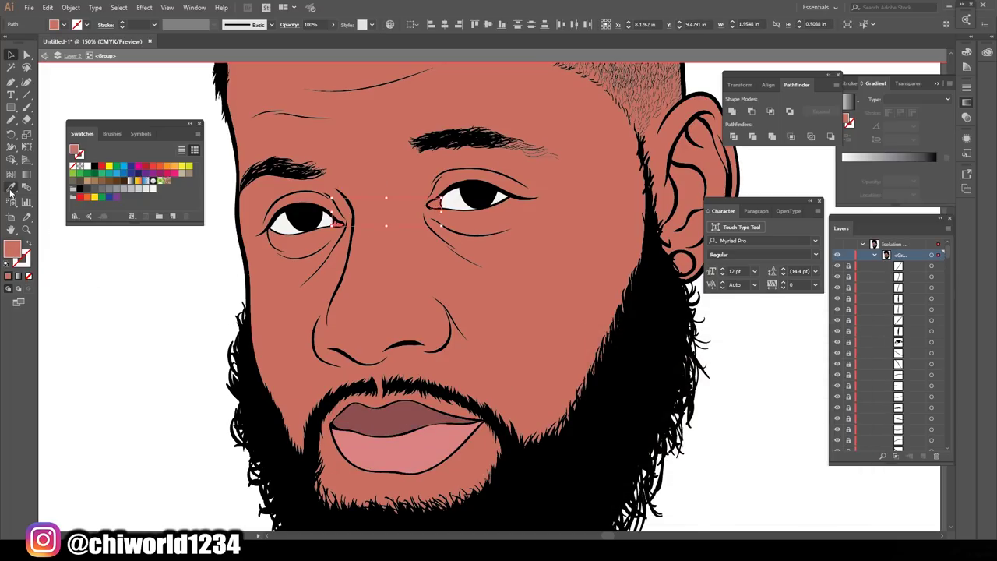
# Fill the earring circle white and exit the isolated group
pyautogui.scroll(3, 652, 334)
pyautogui.scroll(4, 464, 352)
pyautogui.click(464, 352)
pyautogui.press('d')
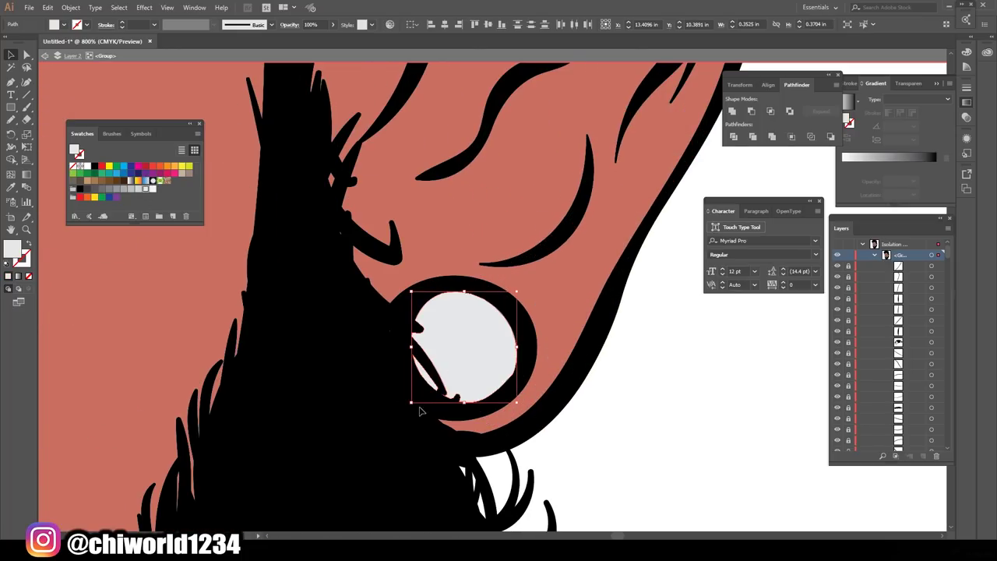
pyautogui.click(162, 194)
pyautogui.press('Escape')
pyautogui.hotkey('ctrl', '0')
# Duplicate the coloured portrait layer, hide the original, and isolate the copy
pyautogui.click(862, 255)
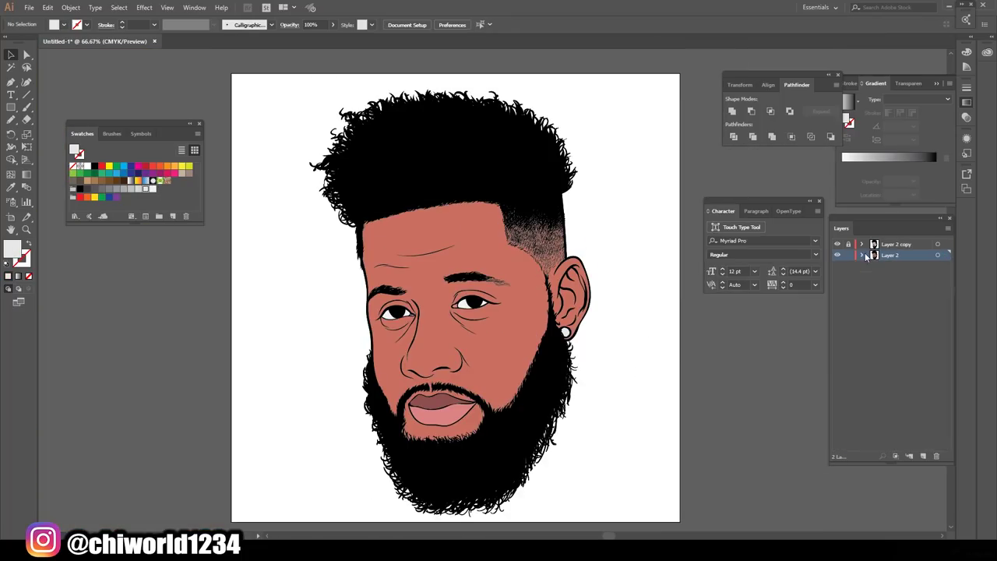
pyautogui.moveTo(895, 255); pyautogui.dragTo(909, 456)
pyautogui.click(838, 266)
pyautogui.doubleClick(436, 271)
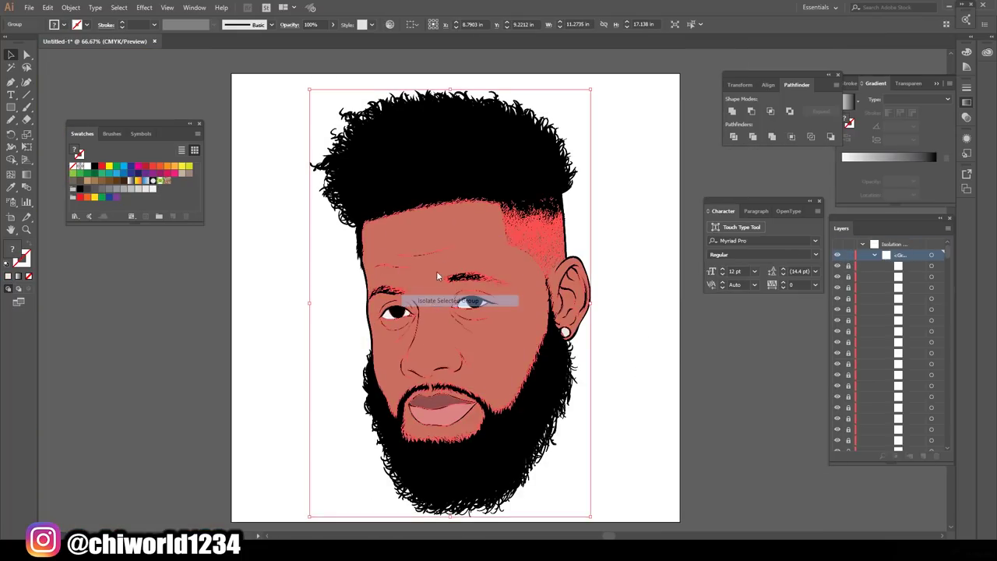
pyautogui.press('Delete')
# Delete the stray pink shapes from the hair and leave the isolated group
pyautogui.scroll(2, 401, 267)
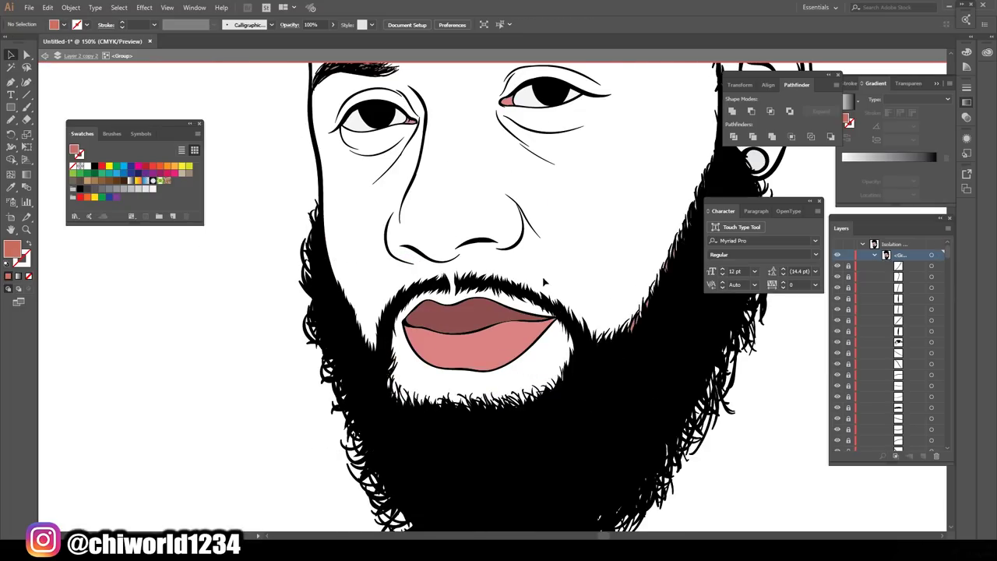
pyautogui.scroll(3, 363, 171)
pyautogui.scroll(2, 658, 434)
pyautogui.moveTo(658, 434); pyautogui.dragTo(658, 434)
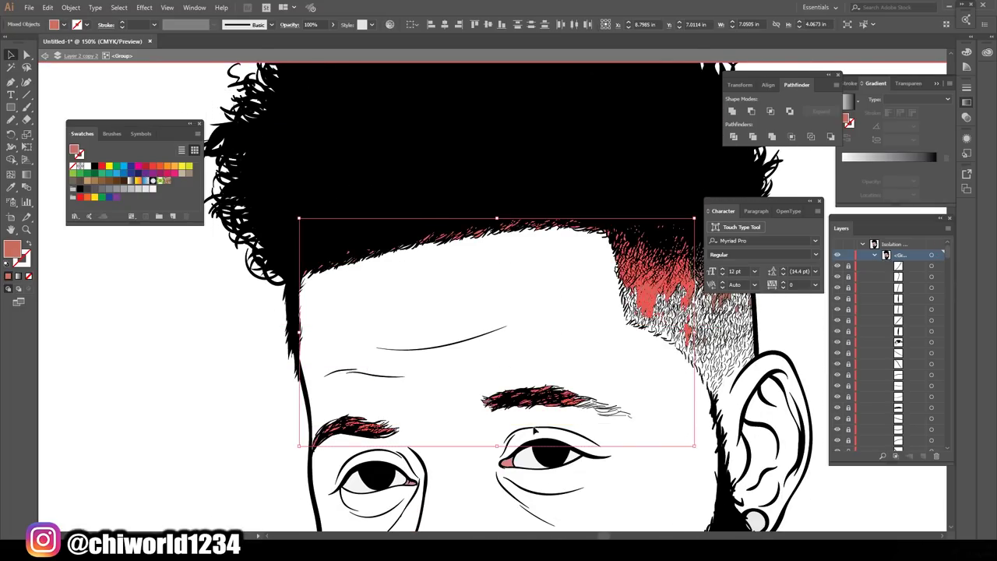
pyautogui.press('Delete')
pyautogui.scroll(-1, 624, 267)
pyautogui.scroll(-2, 623, 267)
pyautogui.scroll(5, 474, 438)
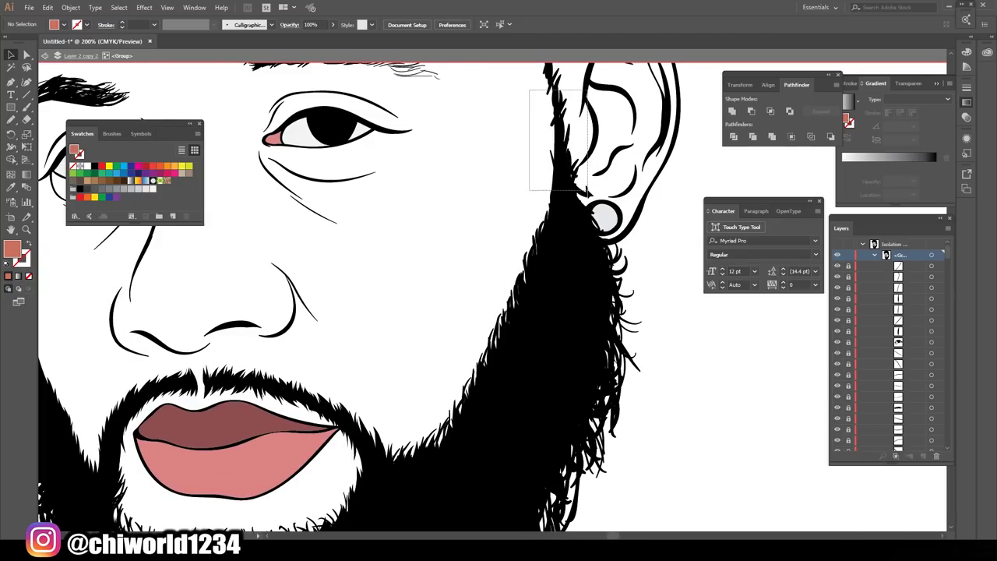
pyautogui.scroll(1, 474, 438)
pyautogui.scroll(-2, 474, 438)
pyautogui.hscroll(-2, 474, 438)
pyautogui.scroll(-2, 475, 438)
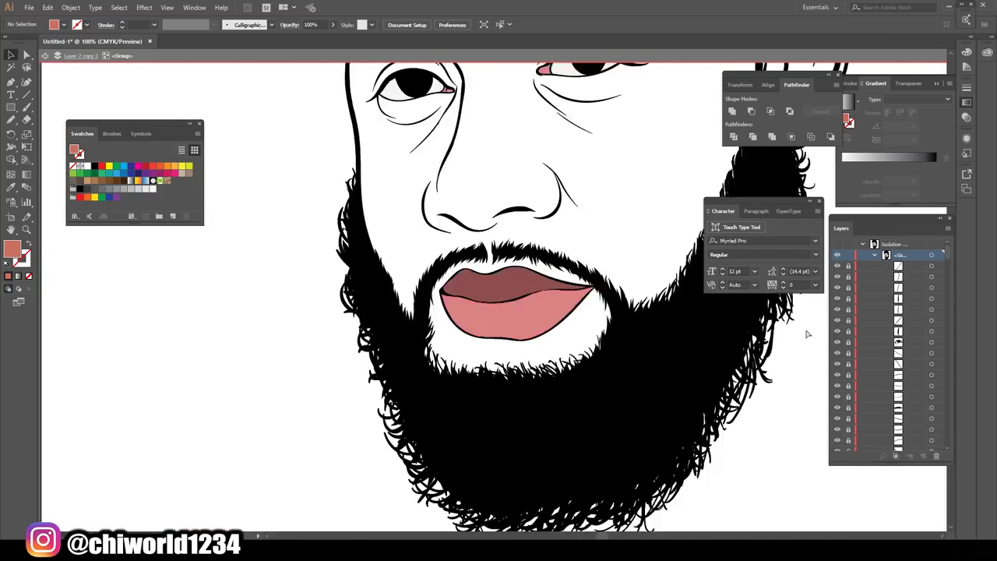
pyautogui.scroll(-3, 475, 438)
pyautogui.press('Escape')
# Adjust the portrait's colour balance so the face fill turns a deeper brown
pyautogui.scroll(2, 238, 222)
pyautogui.scroll(1, 639, 424)
pyautogui.scroll(2, 639, 425)
pyautogui.click(47, 7)
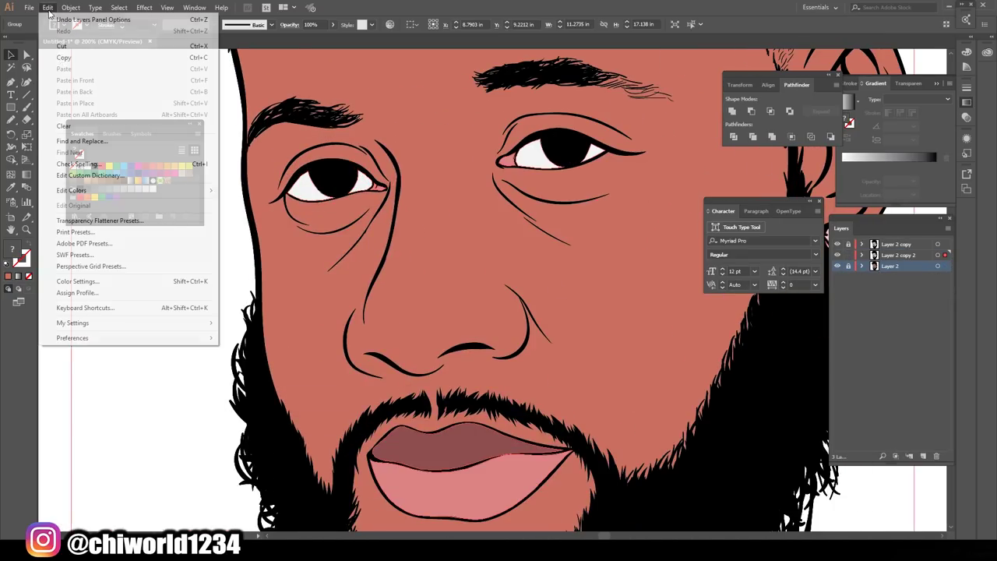
pyautogui.click(111, 216)
pyautogui.moveTo(96, 77); pyautogui.dragTo(100, 80)
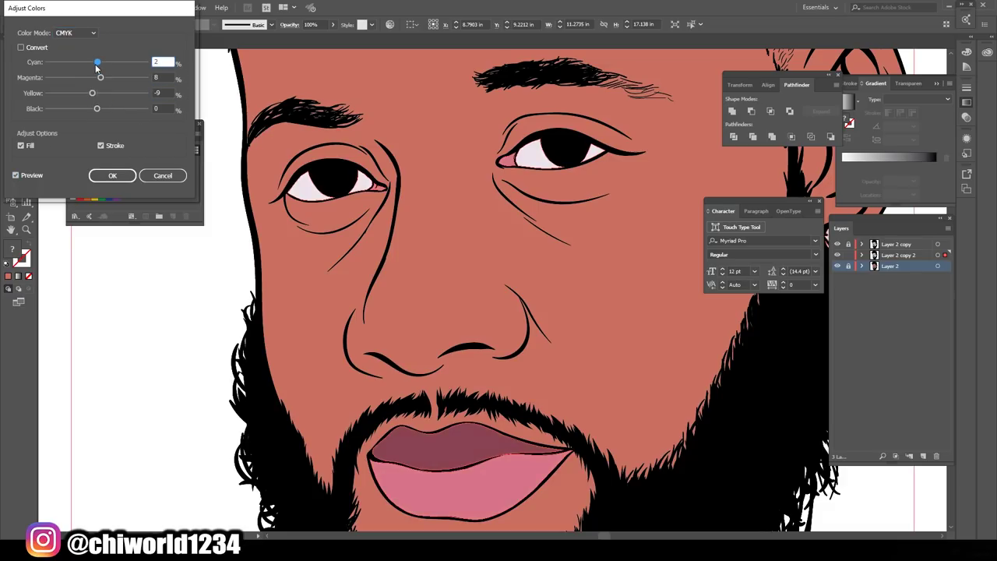
pyautogui.click(112, 175)
pyautogui.scroll(-2, 663, 421)
pyautogui.scroll(-1, 662, 420)
# Sample and confirm a darker brown shadow fill colour
pyautogui.scroll(1, 390, 265)
pyautogui.press('i')
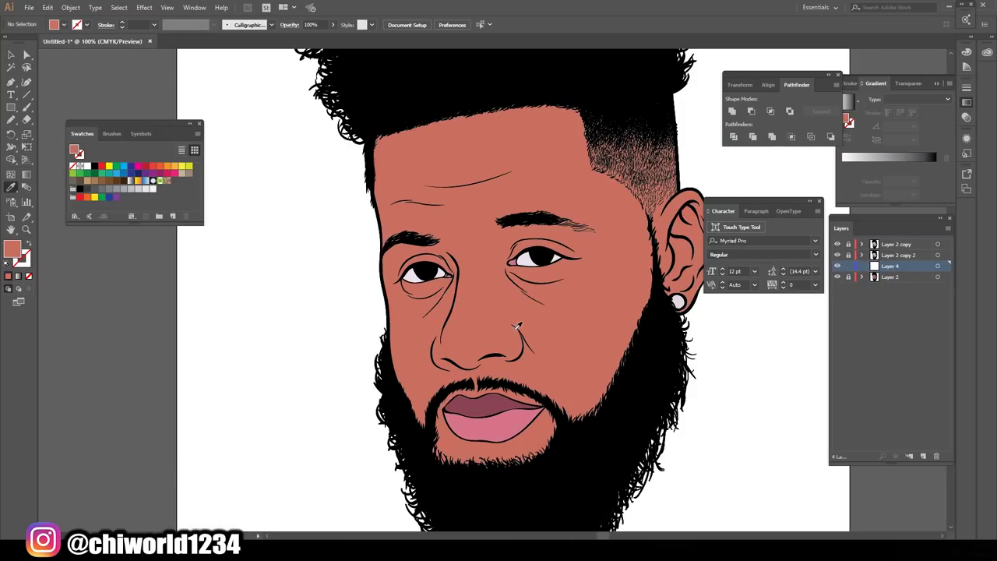
pyautogui.doubleClick(12, 248)
pyautogui.click(647, 421)
pyautogui.press('Return')
# Draw dark shadow shapes under both eyes with the Pencil tool
pyautogui.press('n')
pyautogui.scroll(3, 537, 265)
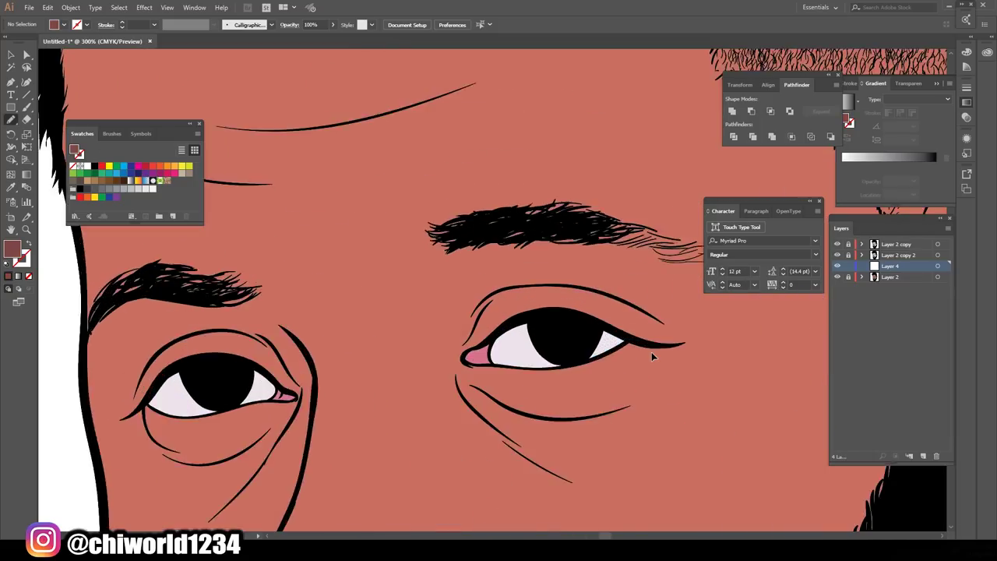
pyautogui.scroll(2, 545, 272)
pyautogui.moveTo(537, 453); pyautogui.dragTo(519, 413)
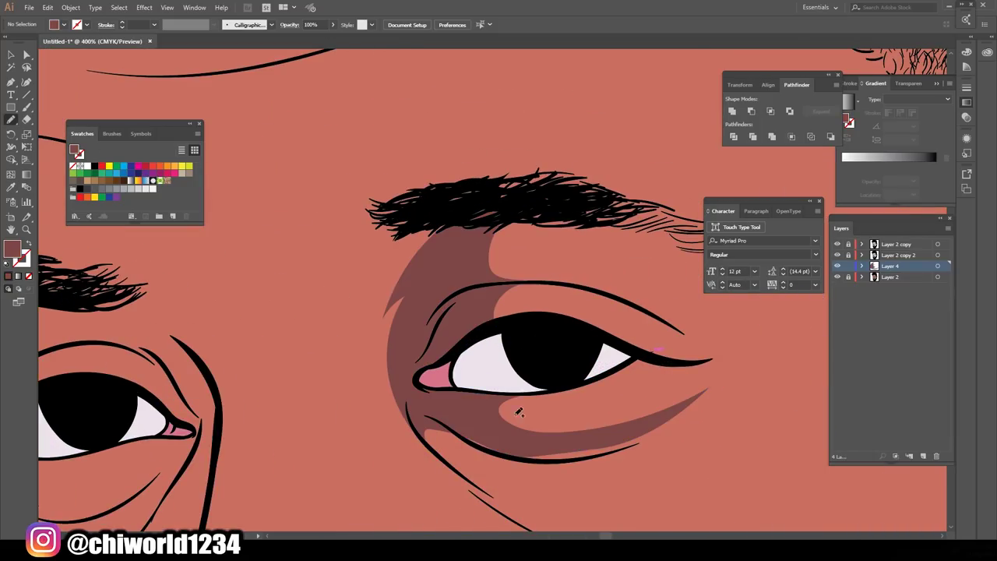
pyautogui.scroll(-3, 491, 421)
pyautogui.scroll(3, 485, 450)
pyautogui.moveTo(321, 383); pyautogui.dragTo(351, 450)
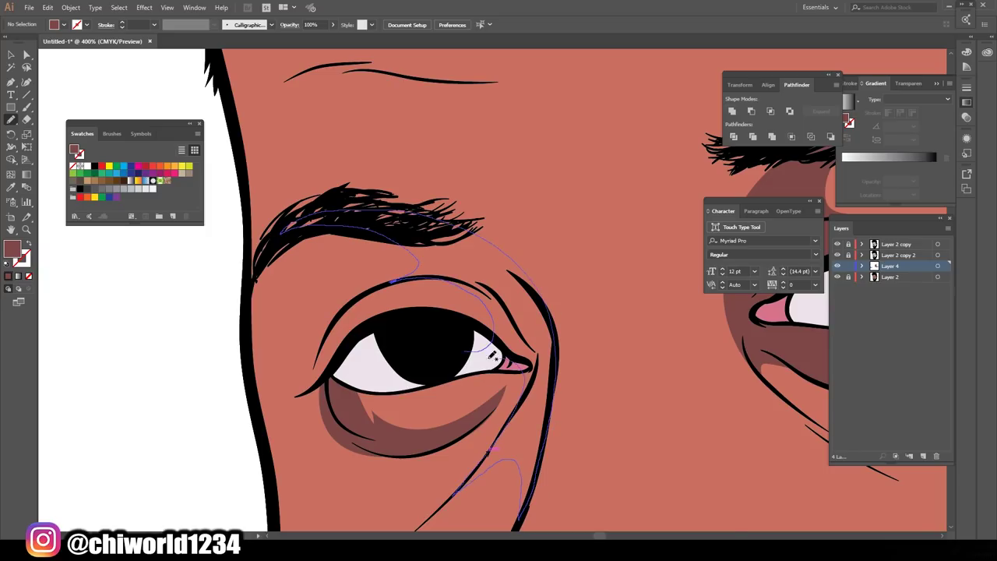
# Draw a closed dark shadow shape beside the nostril
pyautogui.scroll(-3, 493, 354)
pyautogui.scroll(3, 685, 362)
pyautogui.moveTo(707, 356); pyautogui.dragTo(658, 365)
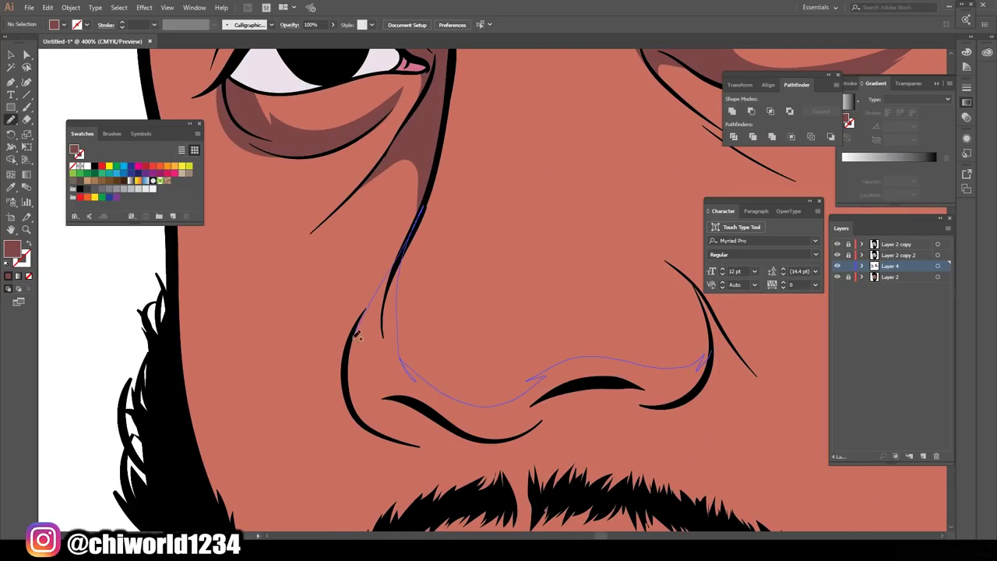
pyautogui.moveTo(562, 404); pyautogui.dragTo(537, 380)
pyautogui.scroll(-3, 726, 369)
pyautogui.scroll(1, 468, 438)
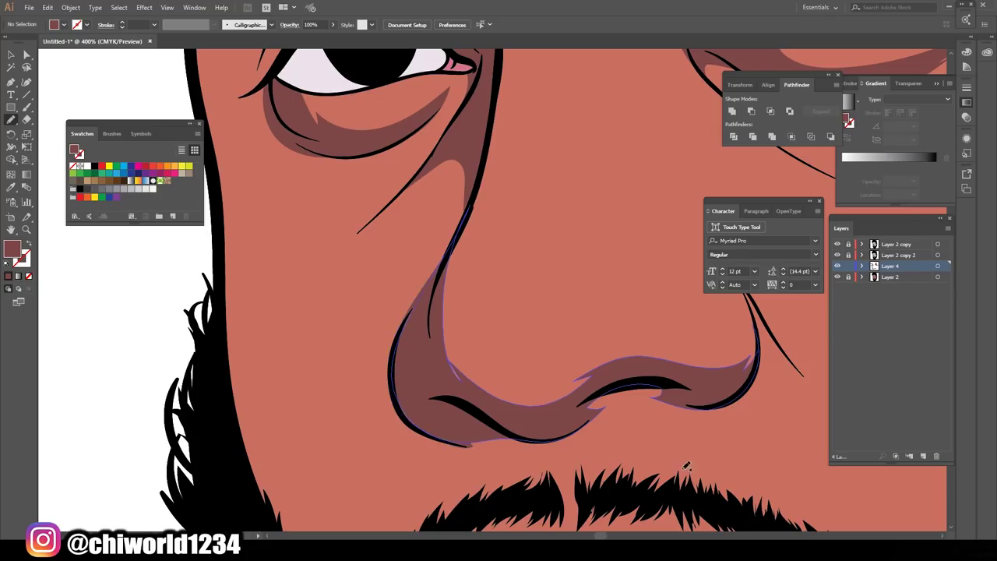
pyautogui.scroll(-2, 583, 381)
pyautogui.scroll(1, 583, 381)
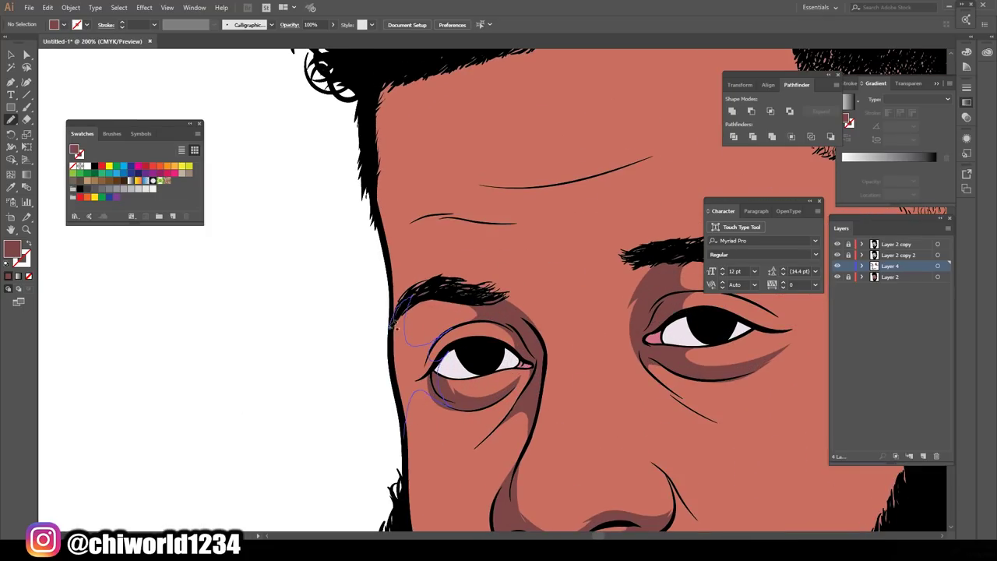
pyautogui.scroll(-3, 395, 327)
pyautogui.scroll(4, 397, 436)
pyautogui.scroll(-1, 415, 495)
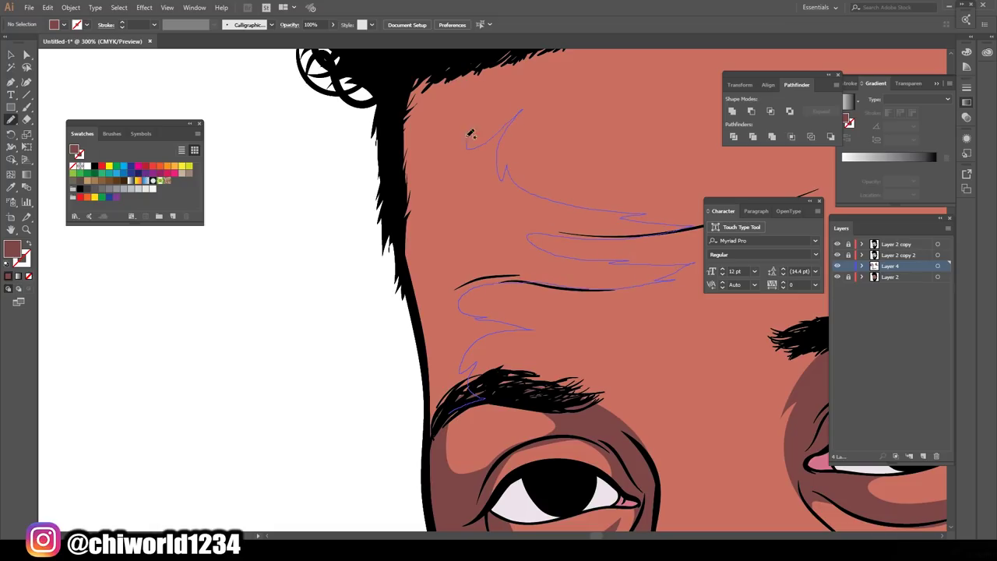
# Shade the forehead wrinkles with dark shadow shapes
pyautogui.moveTo(431, 397); pyautogui.dragTo(430, 399)
pyautogui.scroll(-2, 430, 399)
pyautogui.scroll(2, 428, 350)
pyautogui.scroll(-2, 429, 312)
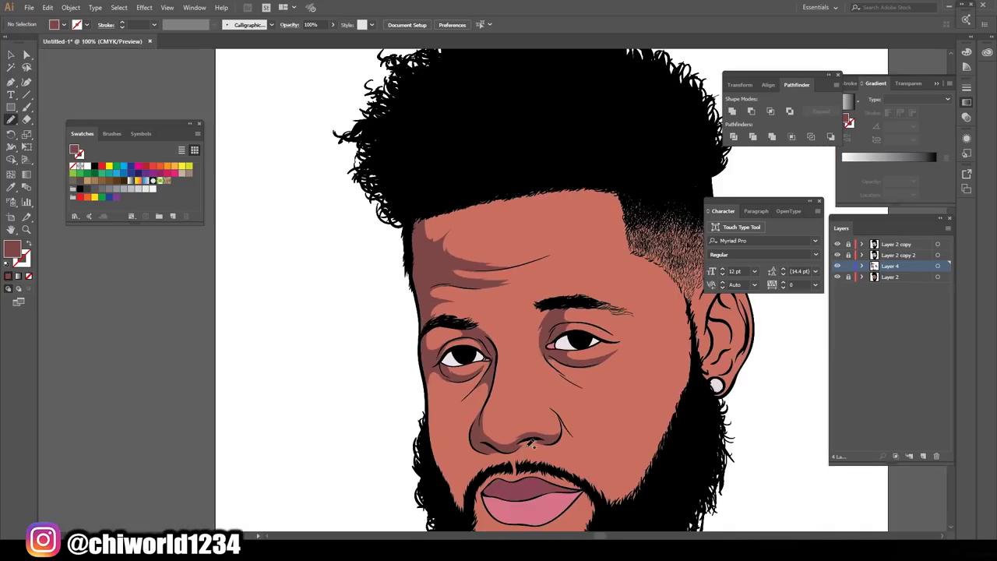
pyautogui.scroll(1, 420, 280)
pyautogui.moveTo(417, 274); pyautogui.dragTo(456, 262)
pyautogui.moveTo(359, 170); pyautogui.dragTo(357, 173)
pyautogui.scroll(-3, 356, 173)
pyautogui.scroll(3, 500, 464)
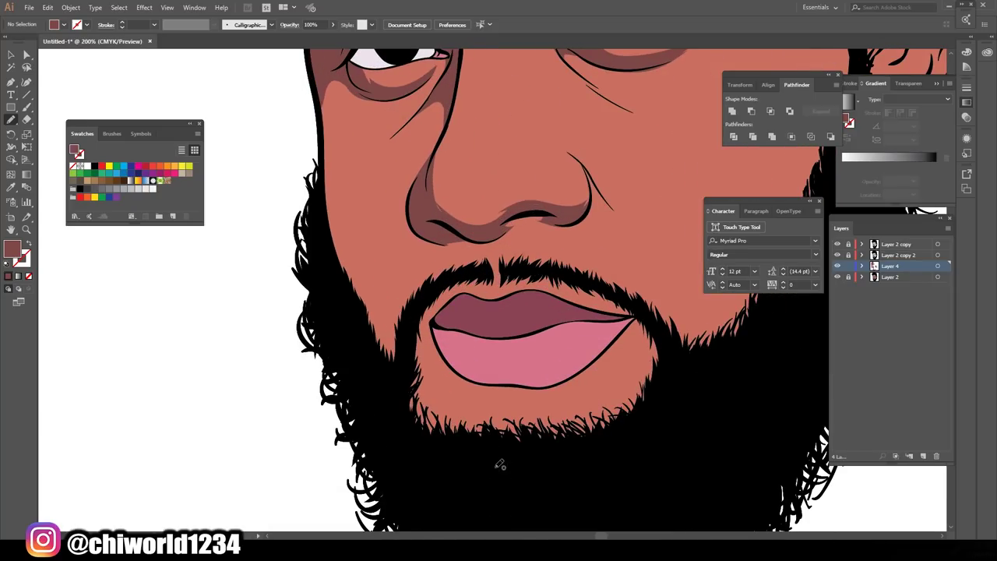
pyautogui.scroll(-1, 452, 470)
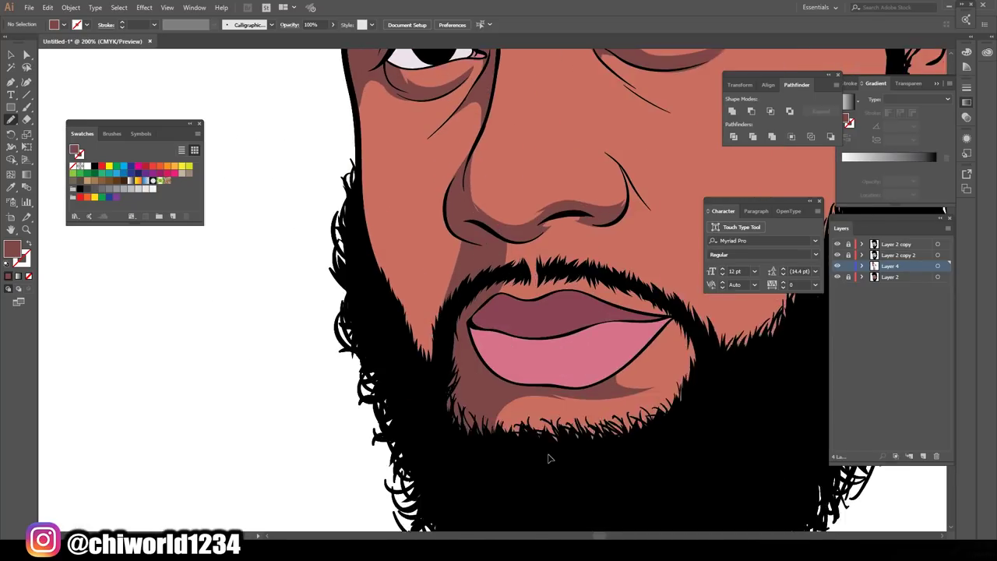
pyautogui.scroll(2, 548, 461)
# Add shadows near the moustache, under the left eye and along the nose ridge
pyautogui.moveTo(501, 333); pyautogui.dragTo(475, 361)
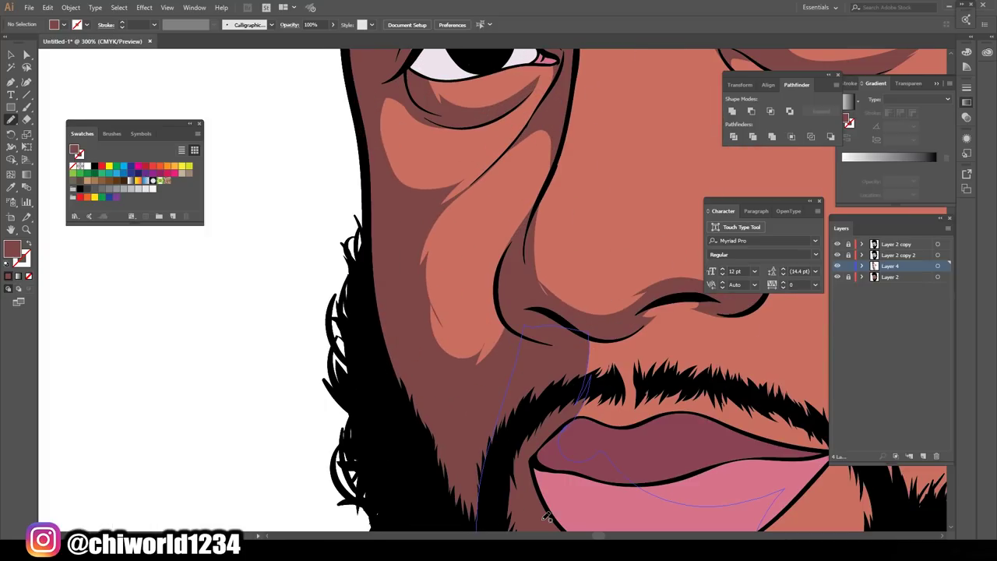
pyautogui.scroll(-3, 628, 427)
pyautogui.scroll(3, 628, 425)
pyautogui.moveTo(406, 154); pyautogui.dragTo(519, 290)
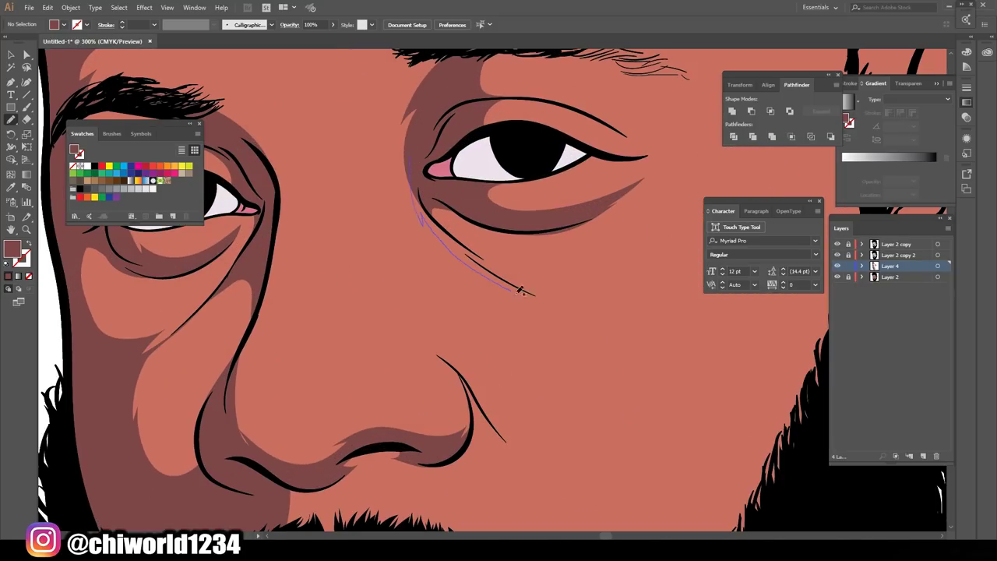
pyautogui.scroll(-3, 615, 401)
pyautogui.scroll(4, 614, 401)
pyautogui.moveTo(453, 335); pyautogui.dragTo(447, 260)
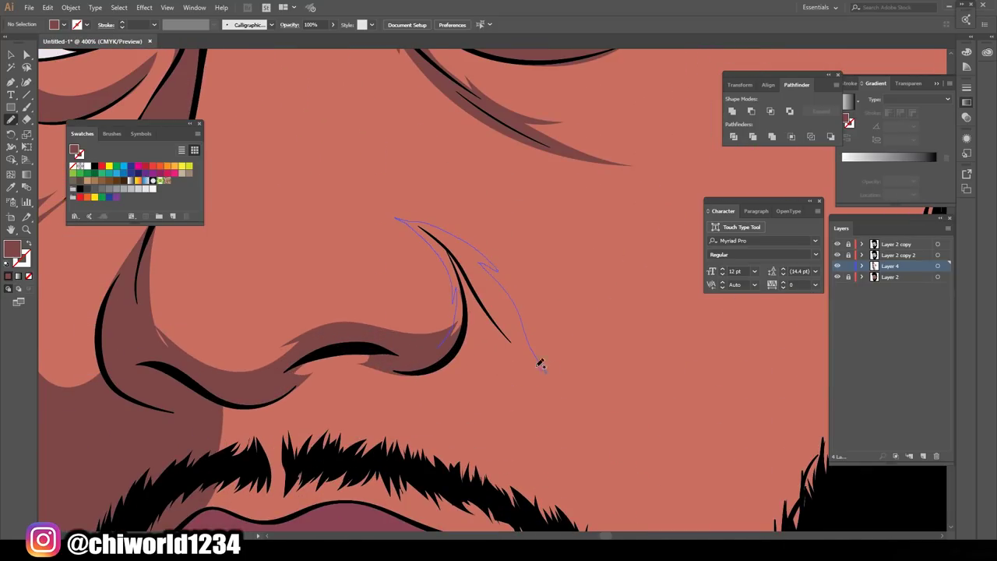
# Draw a dark shadow shape inside the ear
pyautogui.scroll(-3, 540, 364)
pyautogui.scroll(1, 566, 387)
pyautogui.scroll(3, 553, 95)
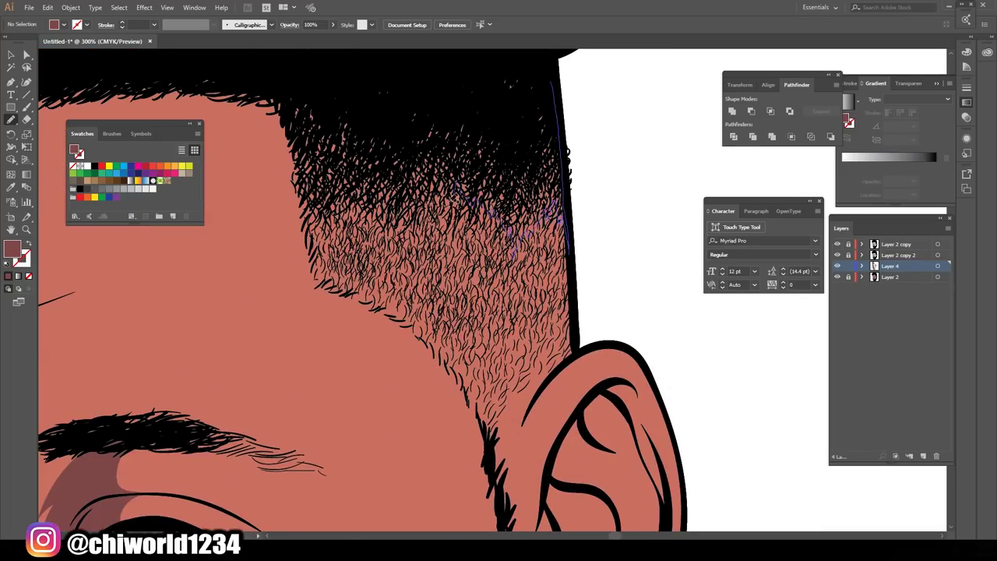
pyautogui.scroll(-3, 476, 214)
pyautogui.scroll(4, 527, 294)
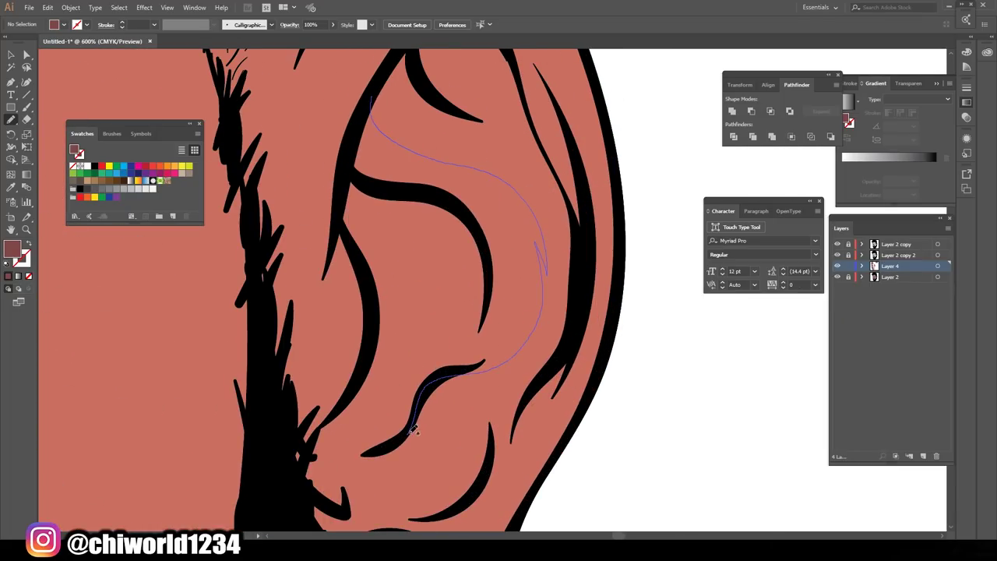
pyautogui.scroll(3, 382, 299)
pyautogui.moveTo(407, 144); pyautogui.dragTo(472, 228)
pyautogui.scroll(3, 358, 390)
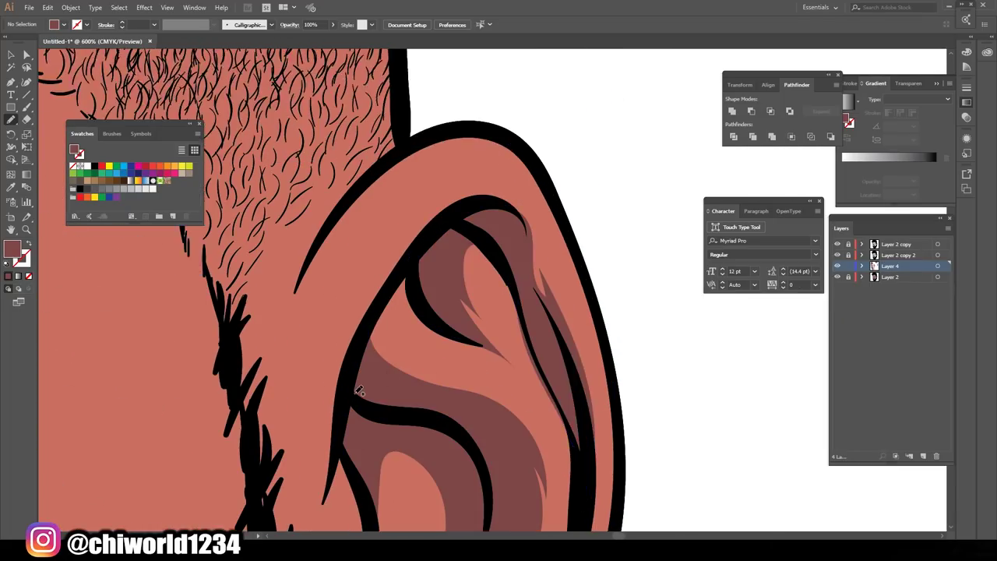
pyautogui.moveTo(261, 260); pyautogui.dragTo(263, 265)
pyautogui.scroll(-5, 597, 250)
pyautogui.scroll(1, 596, 249)
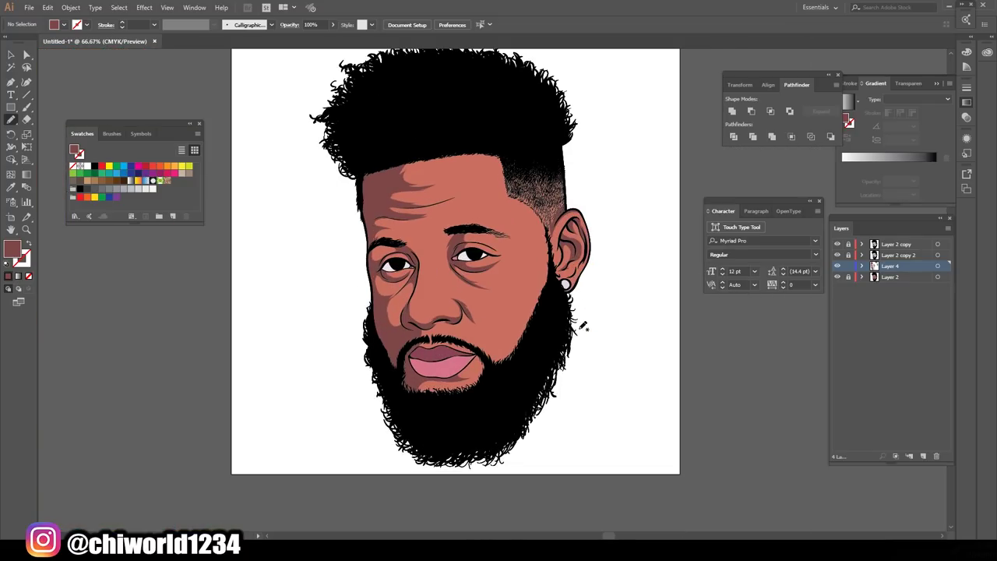
pyautogui.scroll(-1, 581, 333)
# Select all the artwork and raise Black in Adjust Colors to darken it
pyautogui.press('v')
pyautogui.hotkey('ctrl', 'a')
pyautogui.scroll(3, 556, 341)
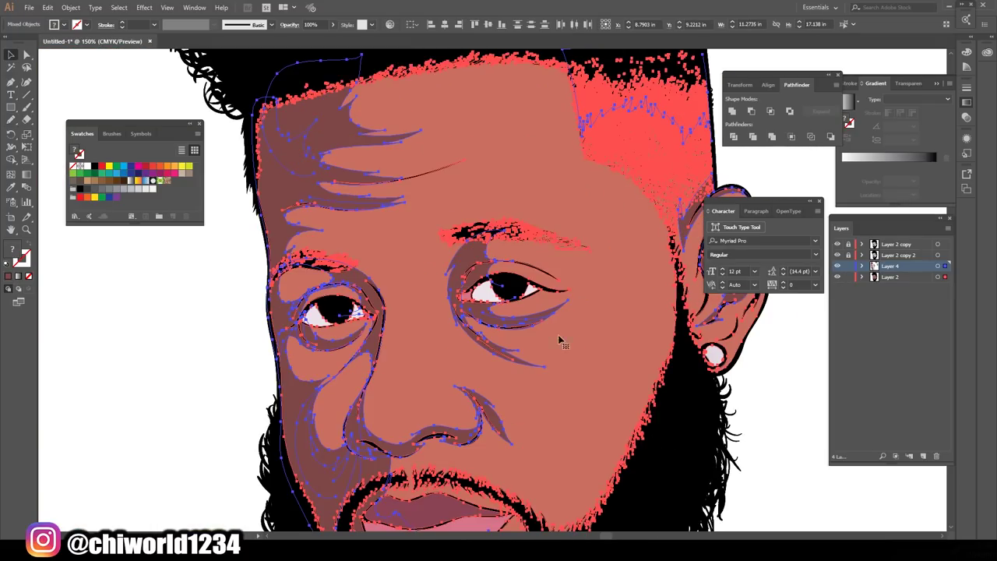
pyautogui.click(47, 7)
pyautogui.moveTo(310, 210)
pyautogui.click(263, 217)
pyautogui.moveTo(97, 108); pyautogui.dragTo(104, 108)
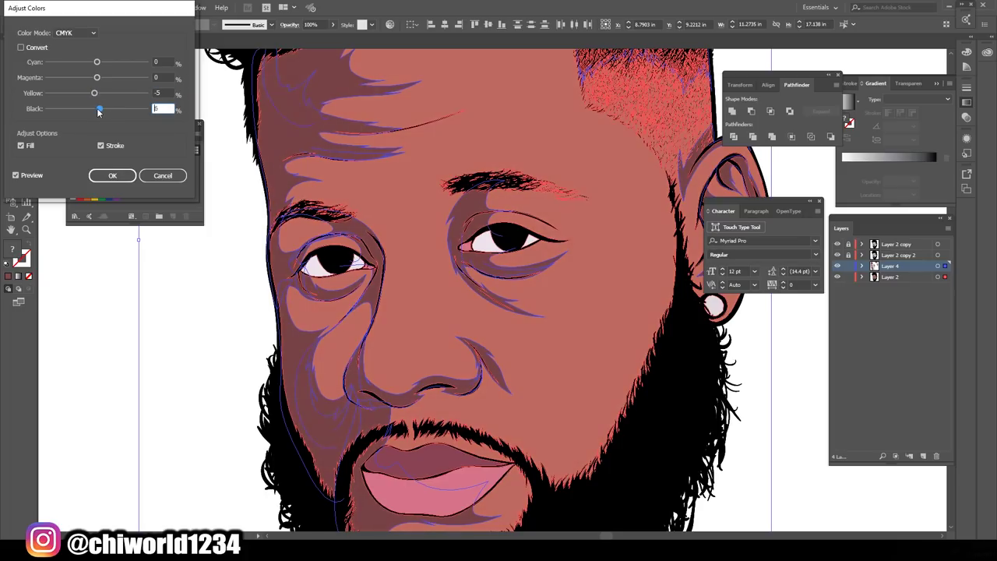
pyautogui.click(97, 77)
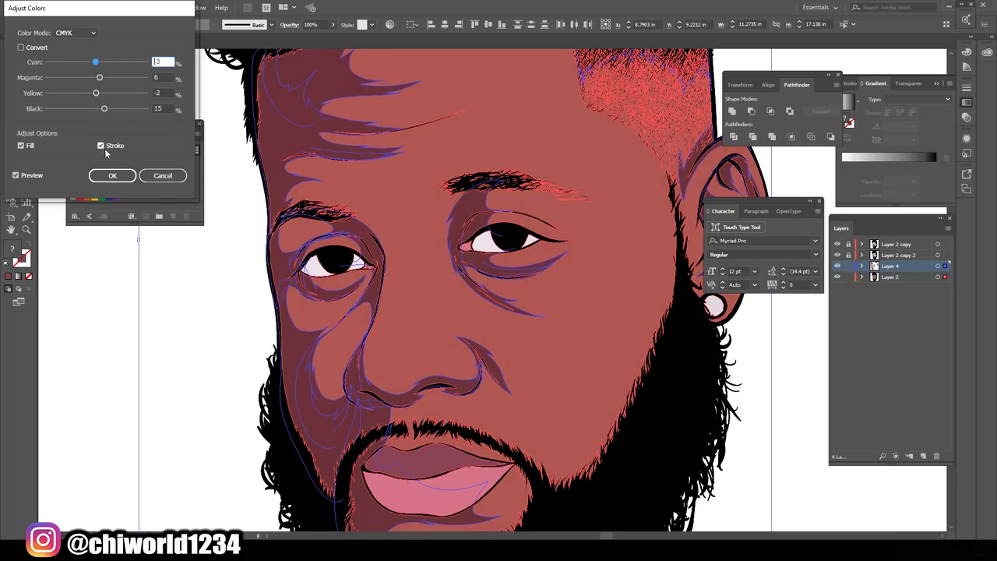
pyautogui.click(112, 175)
# Lower the skin colour's saturation and brightness in Recolor Artwork
pyautogui.click(47, 7)
pyautogui.click(249, 194)
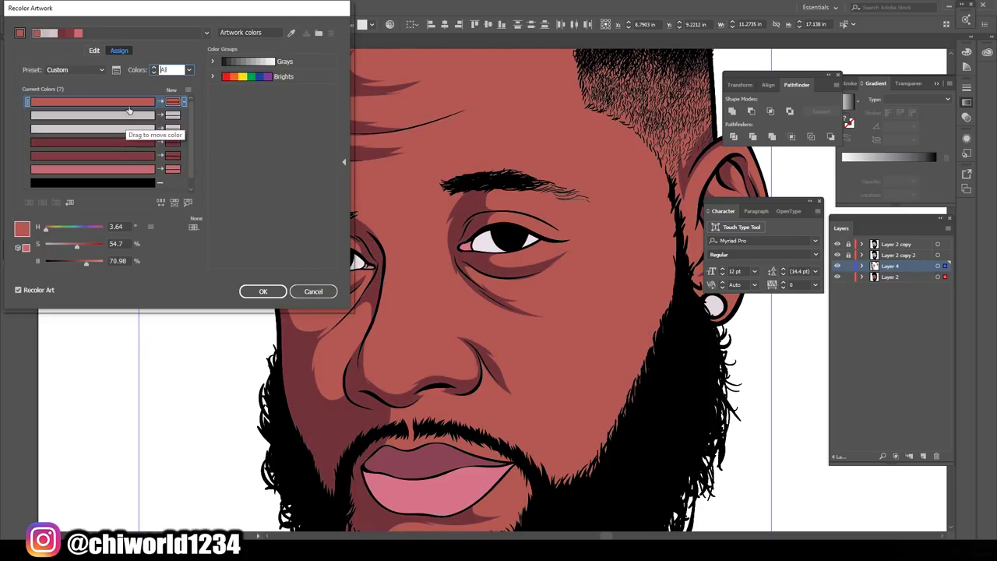
pyautogui.moveTo(76, 246); pyautogui.dragTo(81, 263)
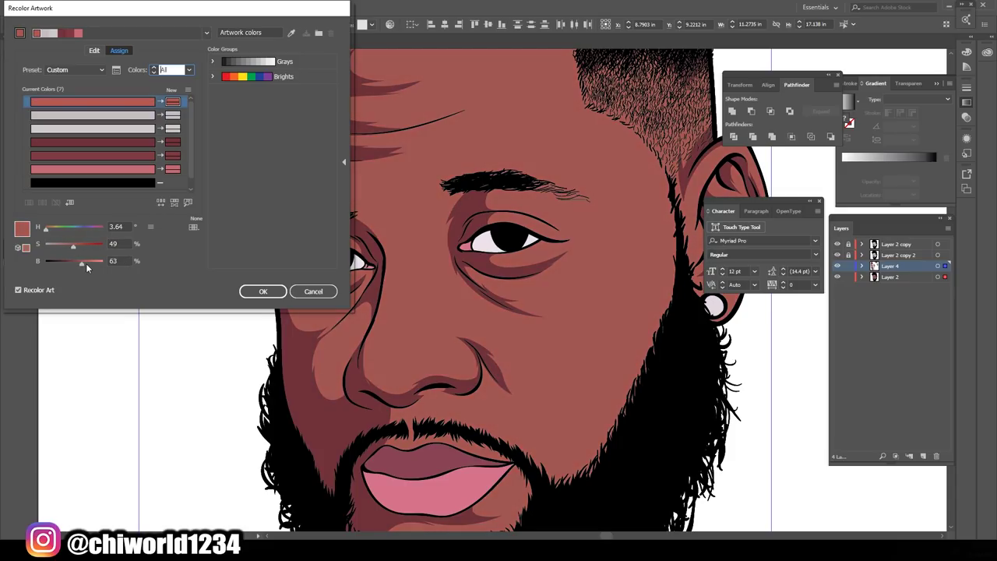
pyautogui.click(78, 142)
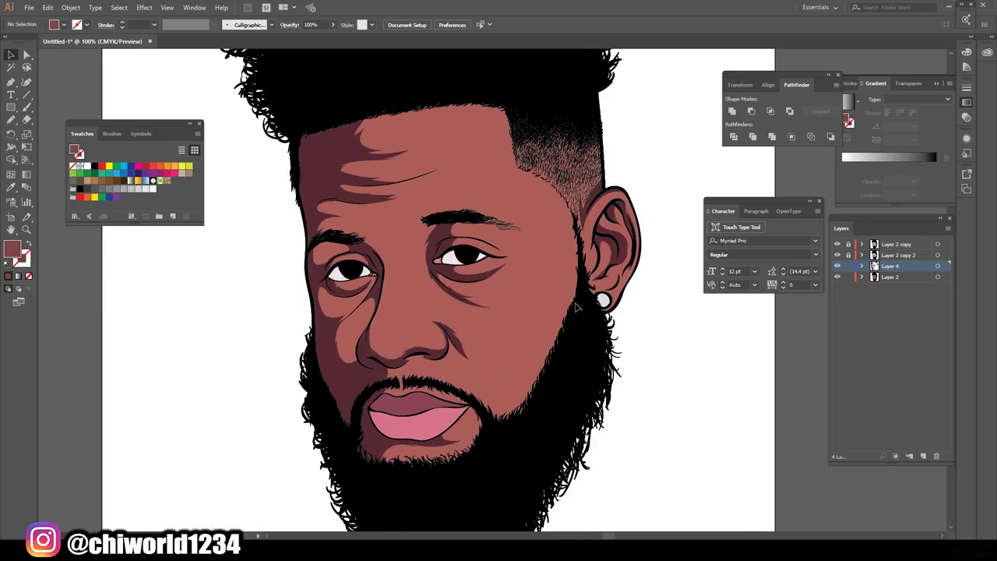
# Add a new layer and outline a deeper shadow along the nostril
pyautogui.click(923, 457)
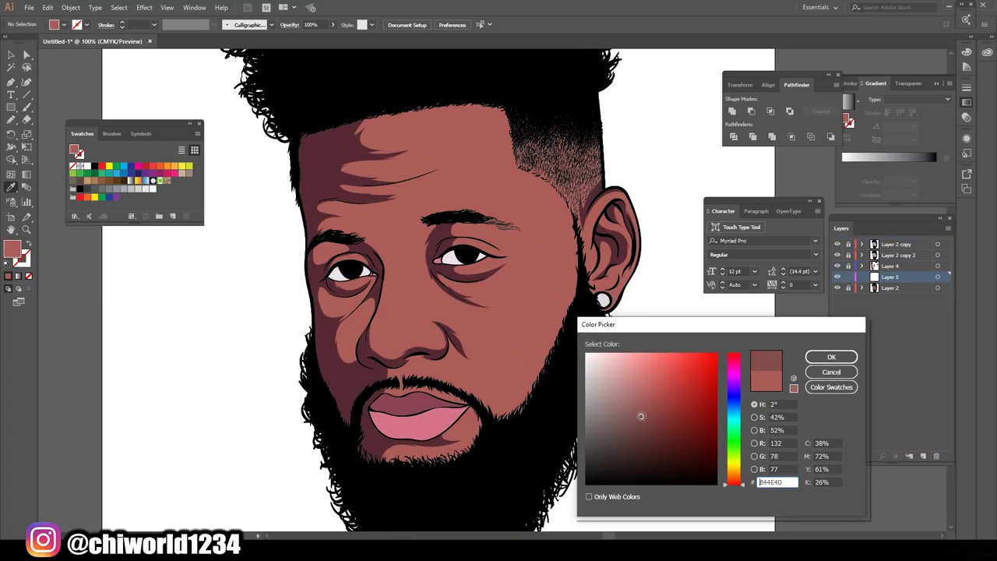
pyautogui.press('n')
pyautogui.scroll(4, 400, 356)
pyautogui.moveTo(257, 339); pyautogui.dragTo(576, 329)
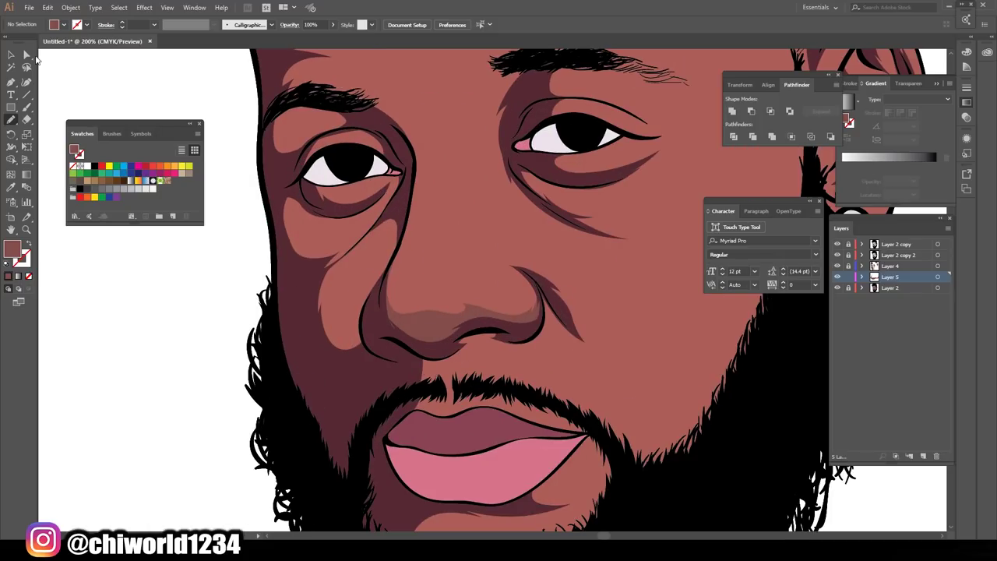
# Shift the nose shadow's hue and saturation in Recolor Artwork
pyautogui.click(47, 7)
pyautogui.click(264, 191)
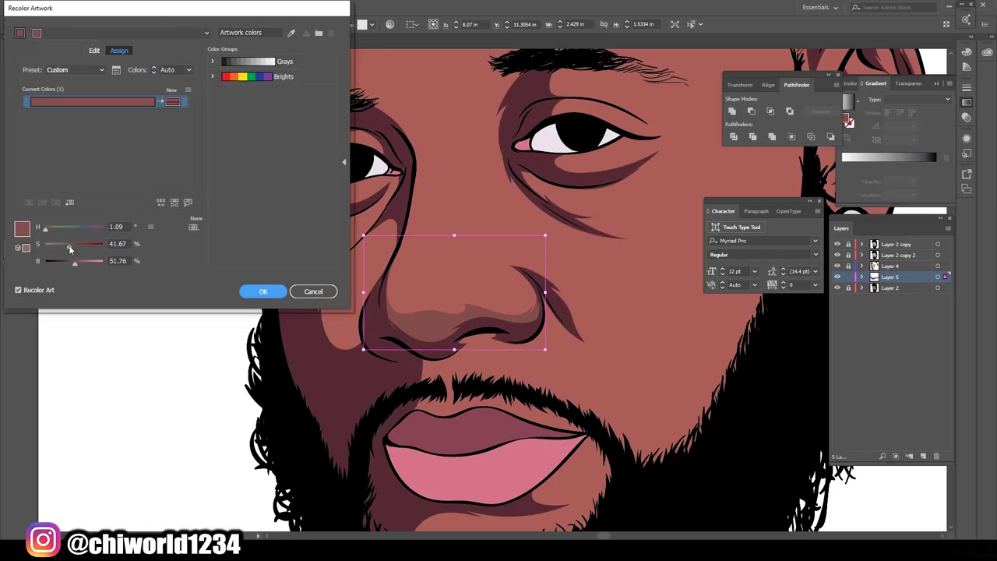
pyautogui.moveTo(44, 227); pyautogui.dragTo(58, 231)
pyautogui.press('Return')
pyautogui.click(47, 7)
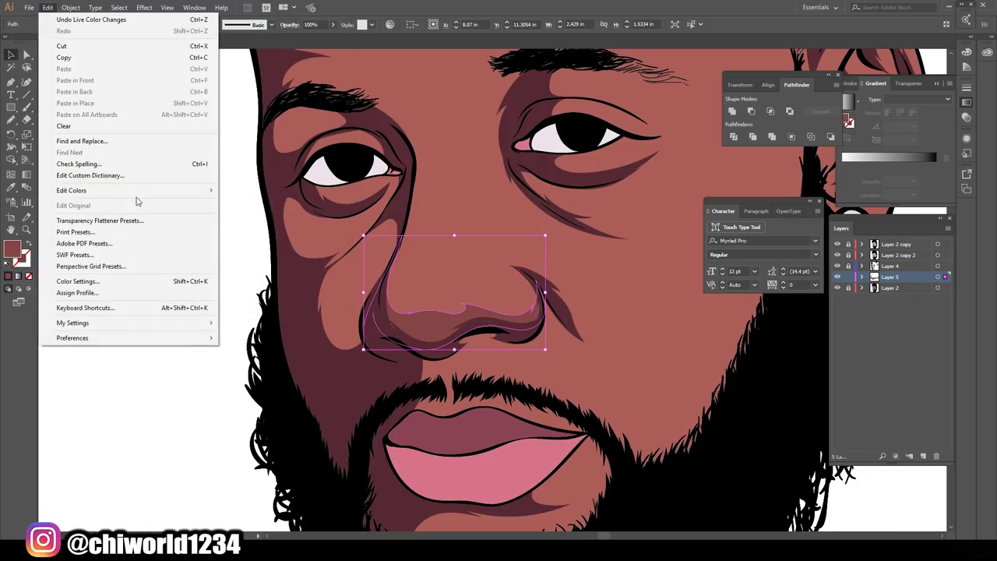
pyautogui.click(233, 204)
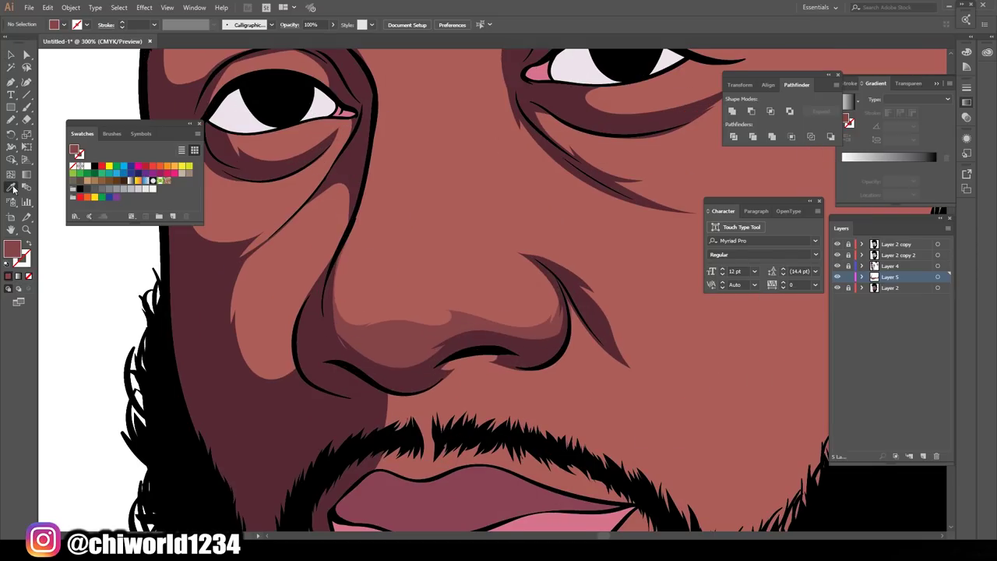
# Complete the deeper nose shadow and draw a deeper shadow around the eye
pyautogui.moveTo(524, 335); pyautogui.dragTo(535, 356)
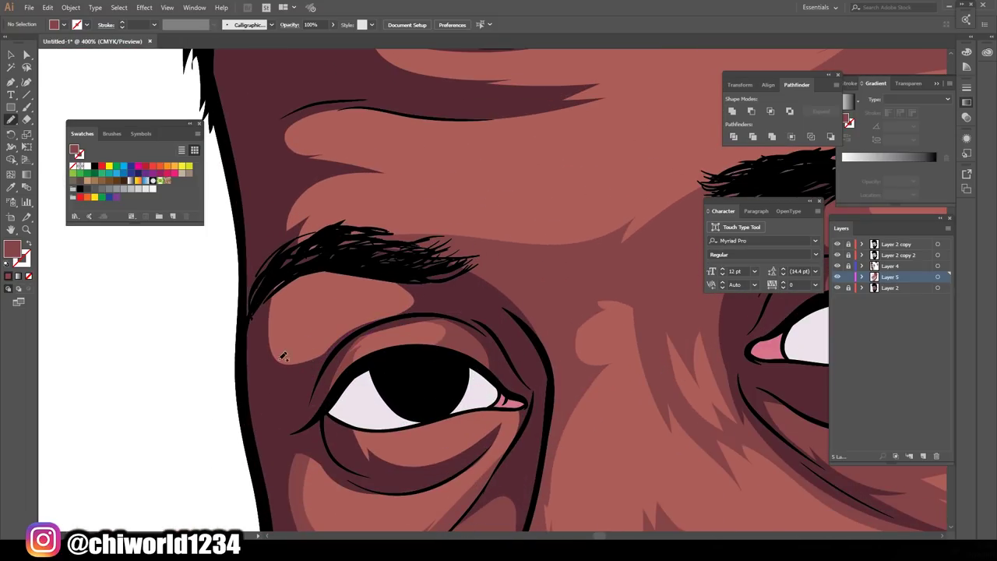
pyautogui.scroll(-2, 405, 256)
pyautogui.moveTo(359, 311); pyautogui.dragTo(330, 403)
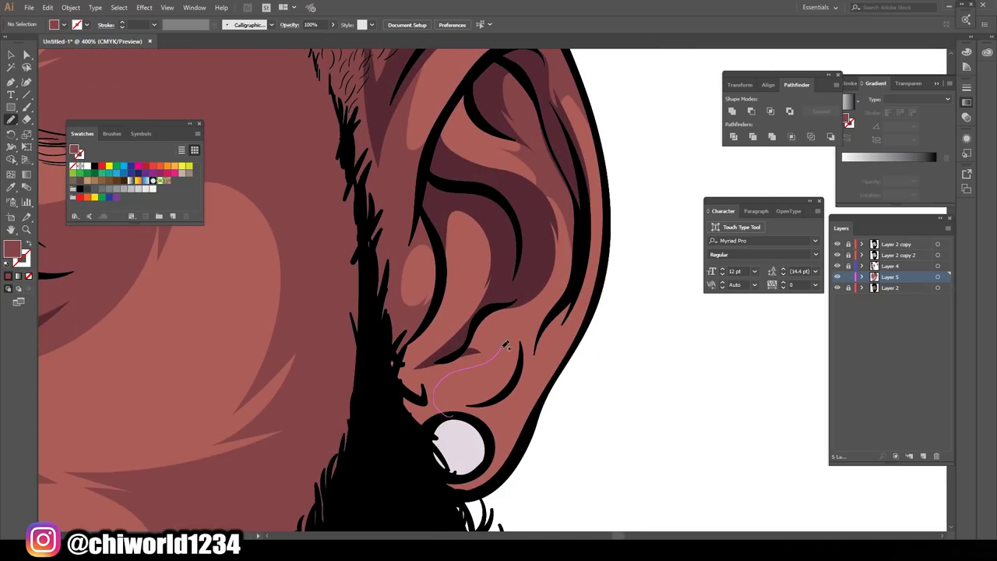
pyautogui.hotkey('ctrl', '-')
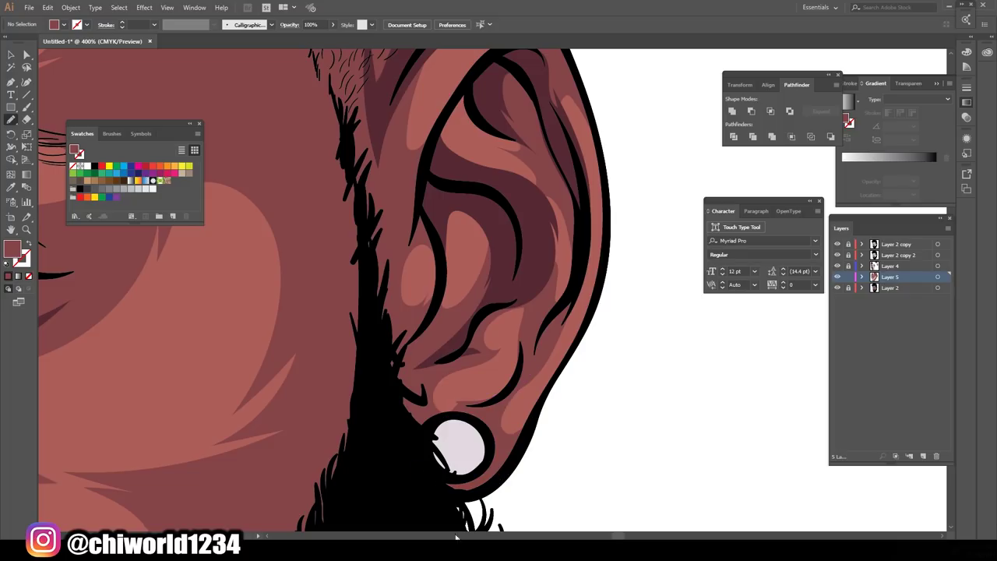
pyautogui.hotkey('ctrl', '-')
pyautogui.hotkey('ctrl', '-')
pyautogui.hotkey('ctrl', '-')
pyautogui.hotkey('ctrl', '-')
pyautogui.hotkey('ctrl', '+')
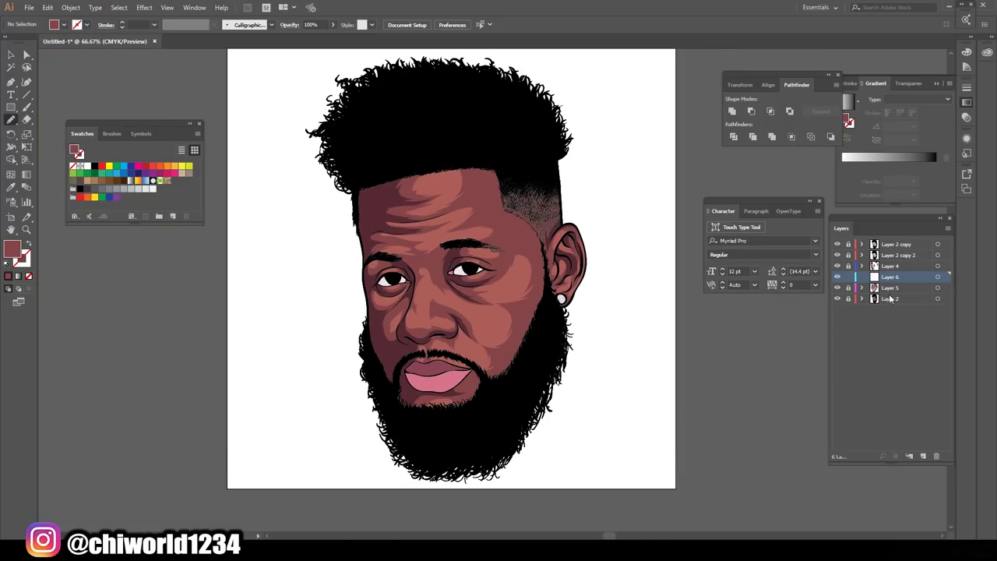
# Add a new layer and set a light pink highlight fill colour
pyautogui.click(889, 287)
pyautogui.hotkey('ctrl', '+')
pyautogui.hotkey('ctrl', '+')
pyautogui.press('i')
pyautogui.doubleClick(12, 248)
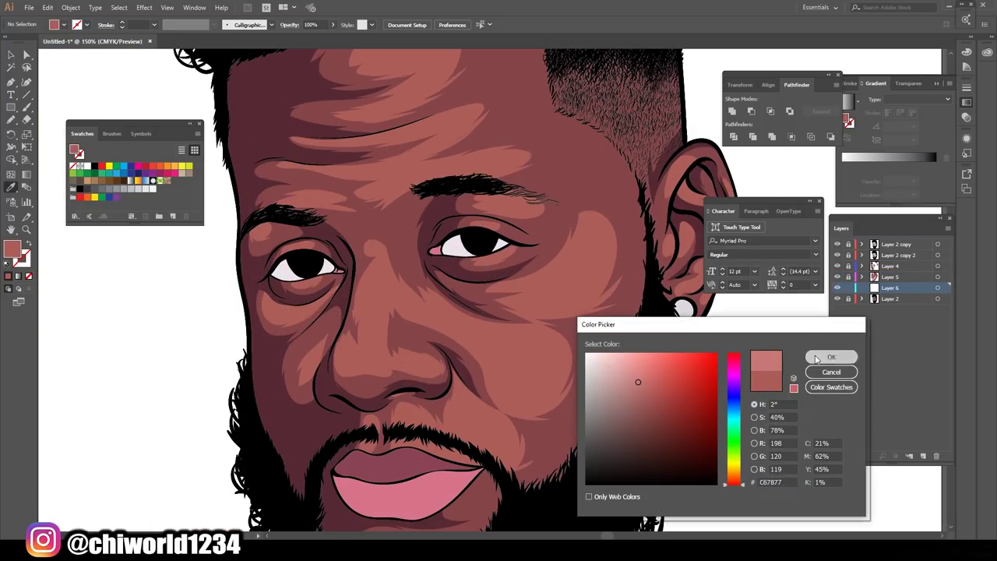
pyautogui.click(832, 356)
pyautogui.hotkey('ctrl', '+')
pyautogui.scroll(2, 428, 374)
# Paint light highlights on the nose, nose bridge, cheek and forehead
pyautogui.moveTo(407, 381)
pyautogui.mouseDown()
pyautogui.moveTo(429, 378)
pyautogui.moveTo(406, 413)
pyautogui.mouseUp()
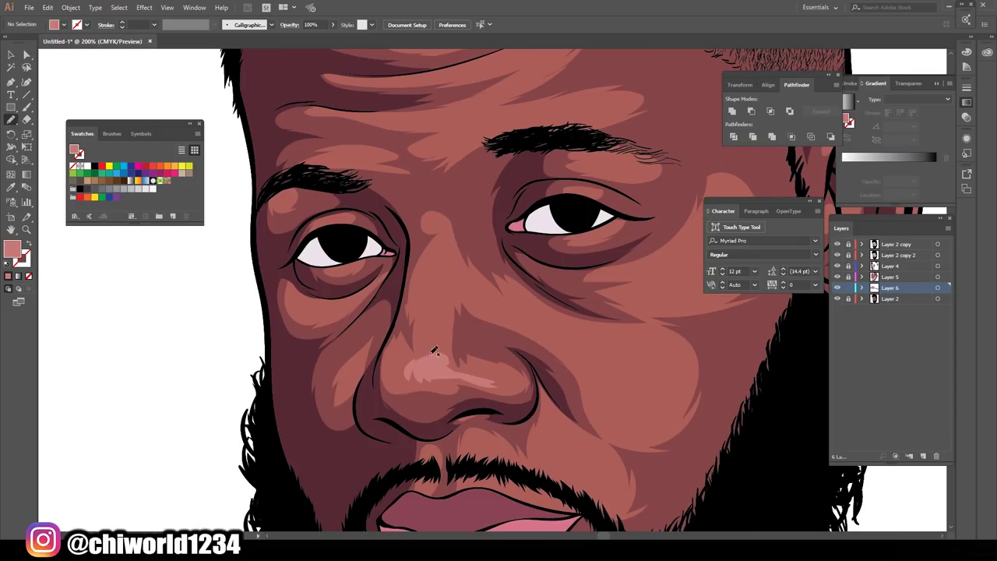
pyautogui.moveTo(472, 293); pyautogui.dragTo(438, 237)
pyautogui.hotkey('ctrl', '+')
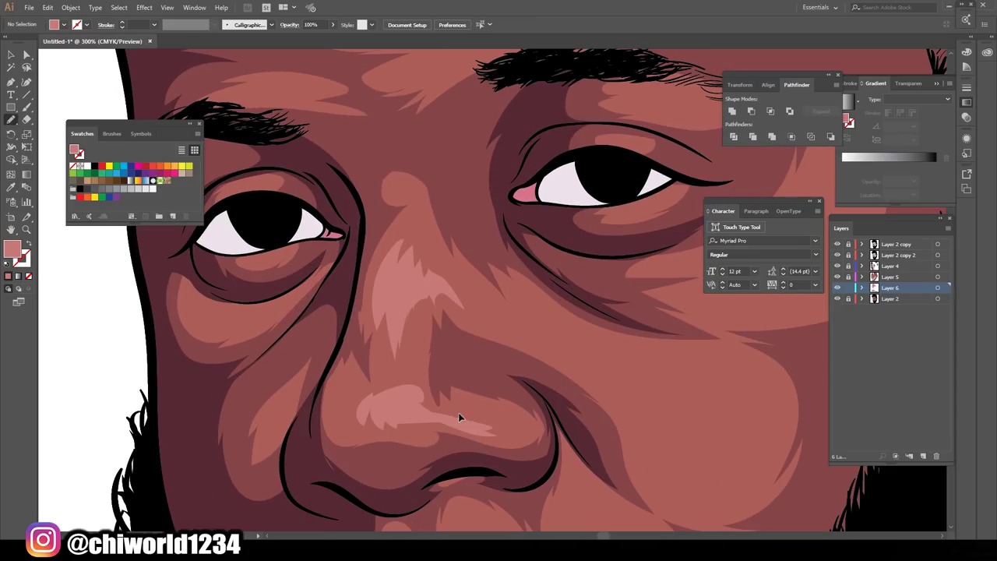
pyautogui.hotkey('ctrl', '-')
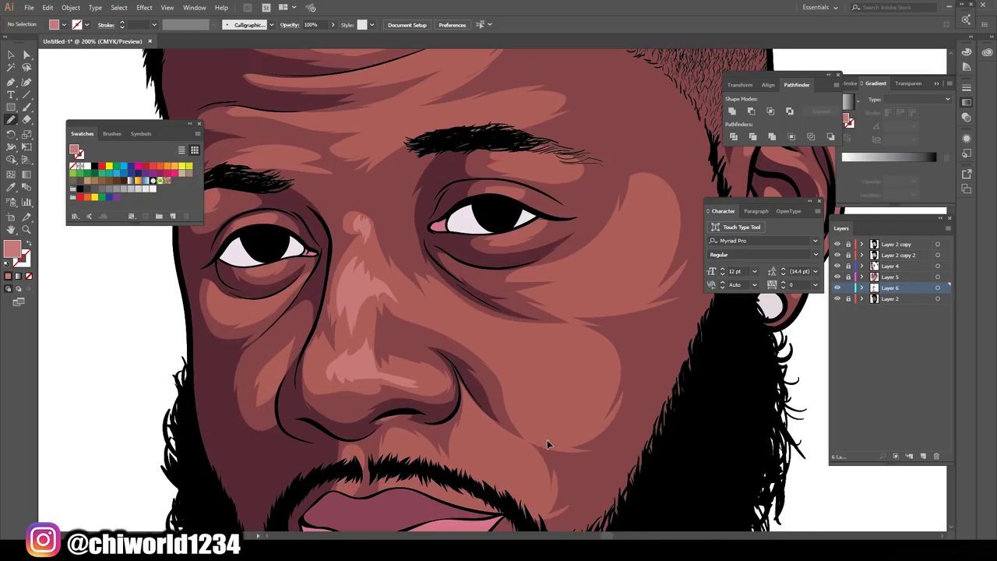
pyautogui.moveTo(440, 292); pyautogui.dragTo(530, 358)
pyautogui.hotkey('ctrl', '-')
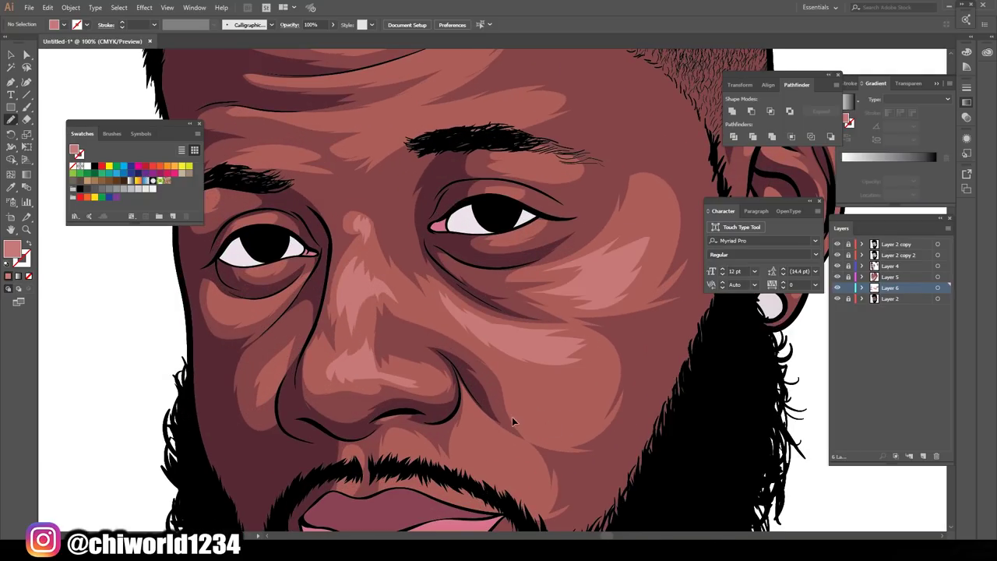
pyautogui.scroll(2, 573, 222)
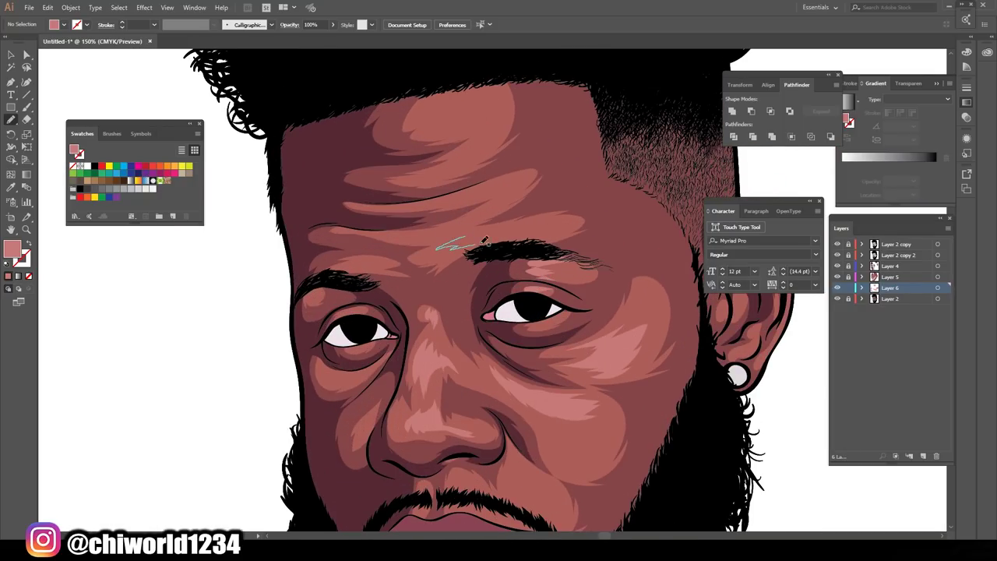
pyautogui.moveTo(499, 178); pyautogui.dragTo(534, 166)
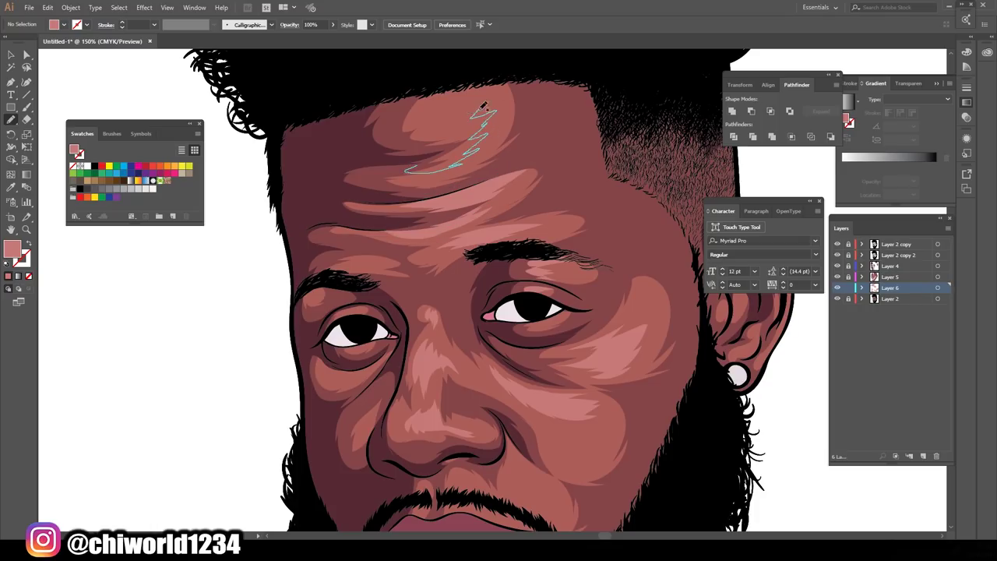
# Zoom out to the whole portrait and select all the highlight strokes
pyautogui.hotkey('ctrl', '0')
pyautogui.scroll(4, 626, 395)
pyautogui.hotkey('ctrl', '0')
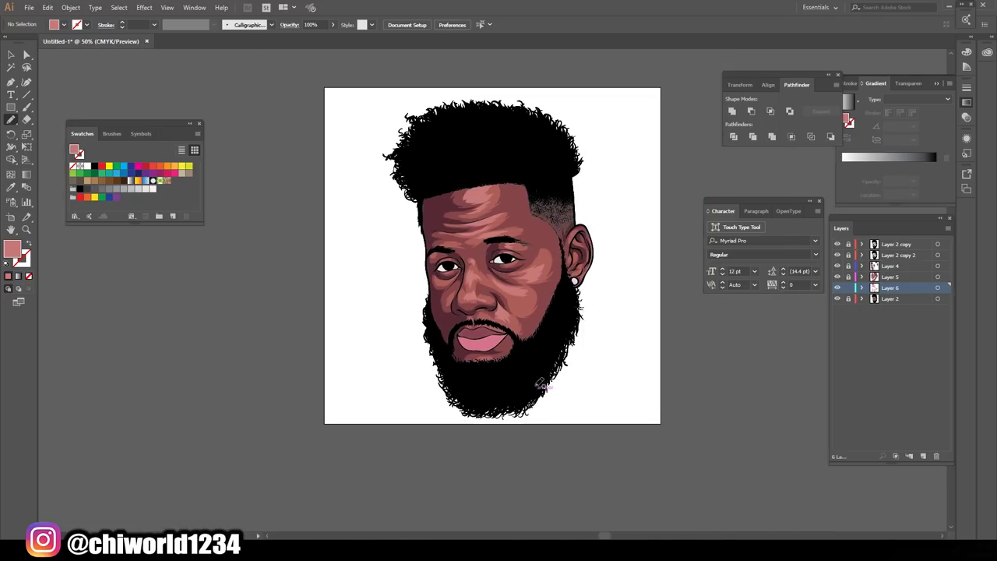
pyautogui.scroll(1, 498, 281)
pyautogui.press('v')
pyautogui.hotkey('ctrl', 'a')
pyautogui.scroll(2, 634, 394)
# Lower the highlights' saturation in Recolor Artwork, then deselect them
pyautogui.click(48, 7)
pyautogui.click(257, 190)
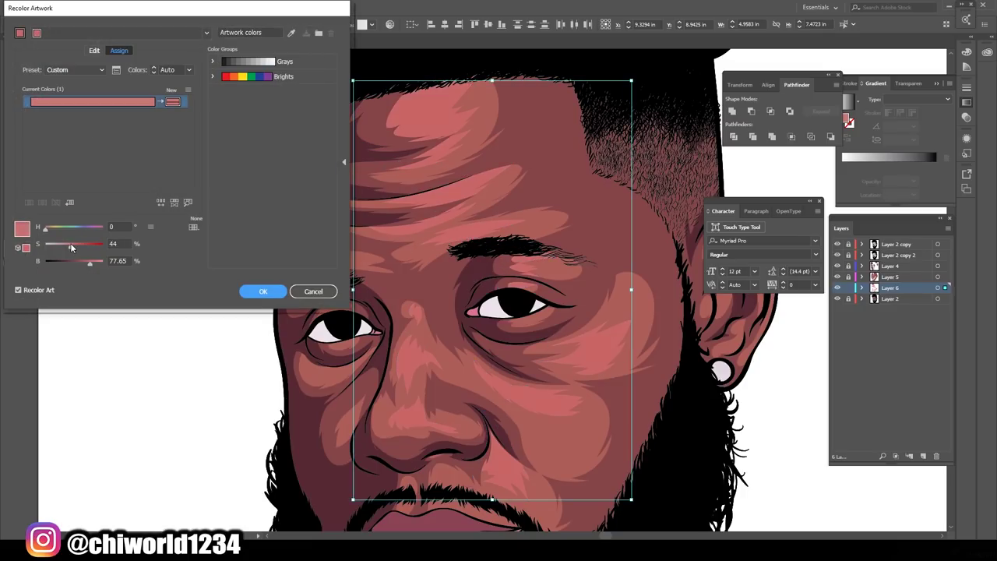
pyautogui.moveTo(98, 262)
pyautogui.mouseDown()
pyautogui.moveTo(73, 244)
pyautogui.moveTo(93, 264)
pyautogui.mouseUp()
pyautogui.click(262, 292)
pyautogui.click(179, 307)
pyautogui.hotkey('ctrl', '0')
pyautogui.scroll(-1, 697, 398)
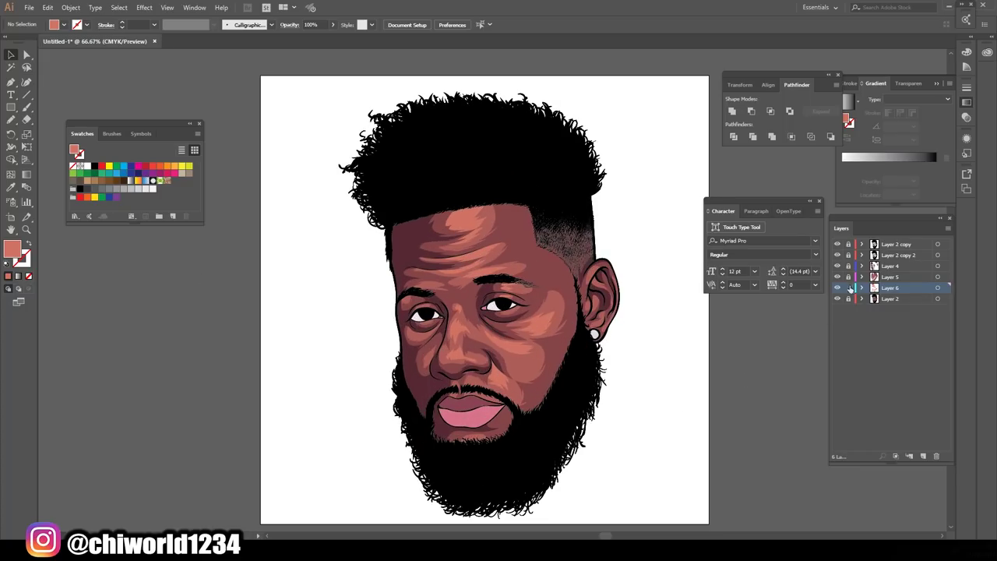
pyautogui.scroll(1, 405, 293)
# Draw a dark maroon shadow shape along the cheek on Layer 4
pyautogui.click(433, 420)
pyautogui.press('n')
pyautogui.scroll(-2, 676, 340)
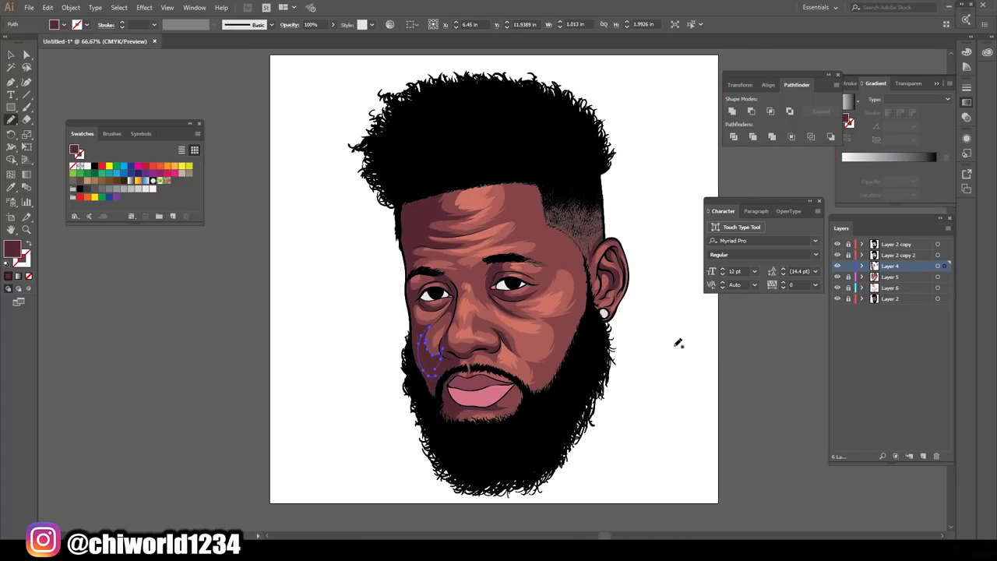
pyautogui.scroll(4, 677, 341)
pyautogui.scroll(3, 611, 277)
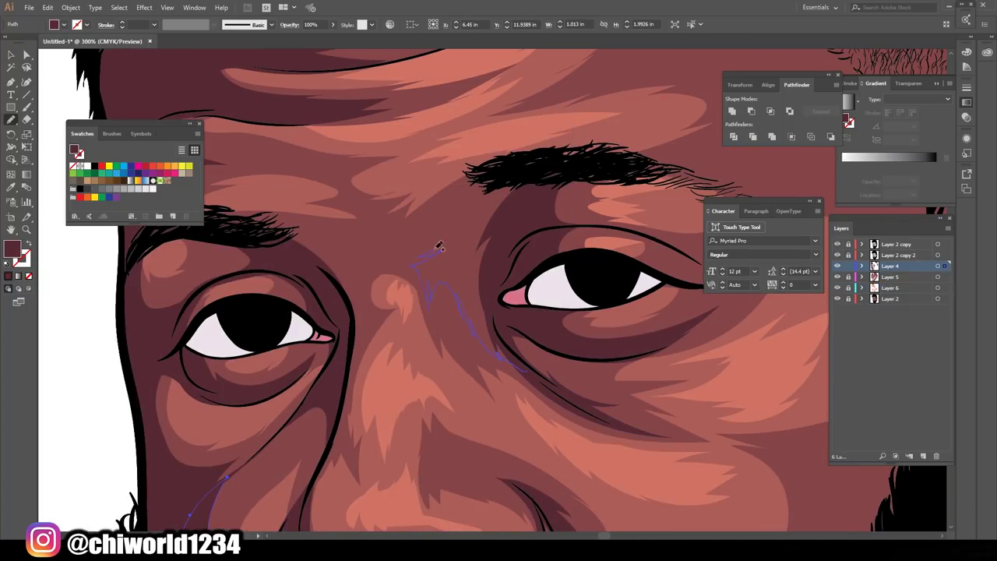
pyautogui.hotkey('ctrl', 'shift', 'a')
pyautogui.scroll(-4, 439, 246)
pyautogui.scroll(-1, 468, 312)
pyautogui.scroll(4, 570, 361)
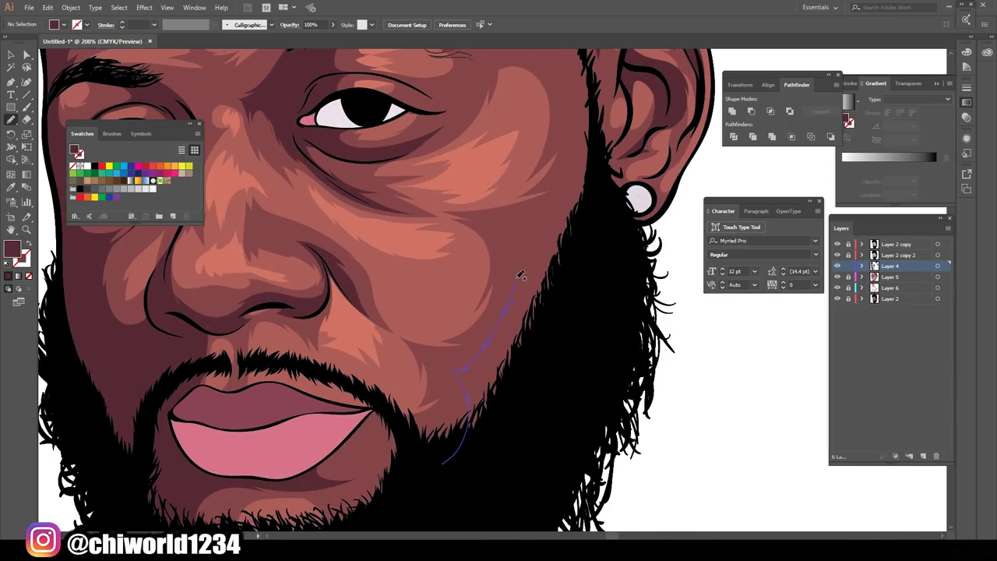
pyautogui.scroll(6, 467, 327)
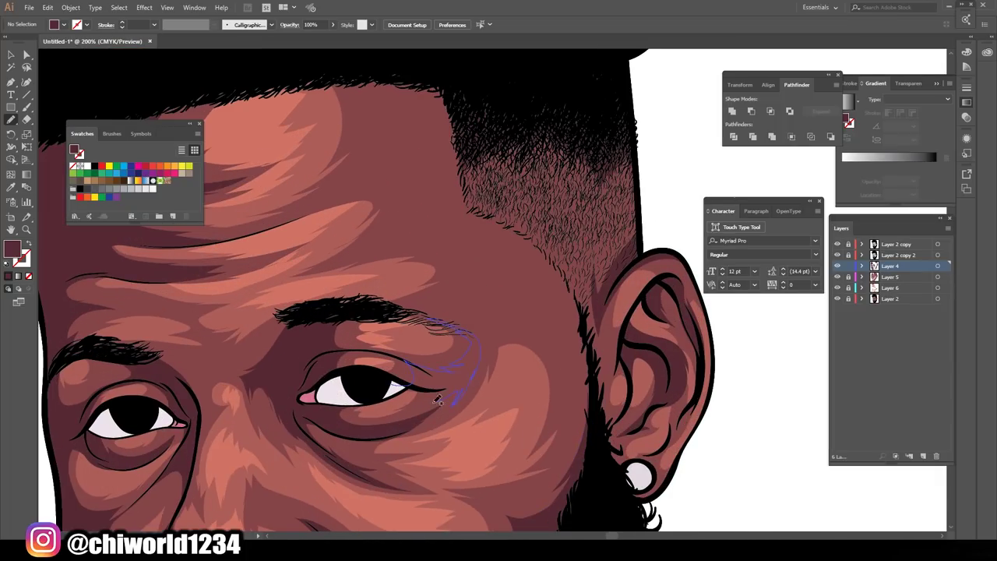
pyautogui.scroll(-4, 534, 434)
pyautogui.scroll(4, 454, 370)
pyautogui.moveTo(512, 296); pyautogui.dragTo(473, 250)
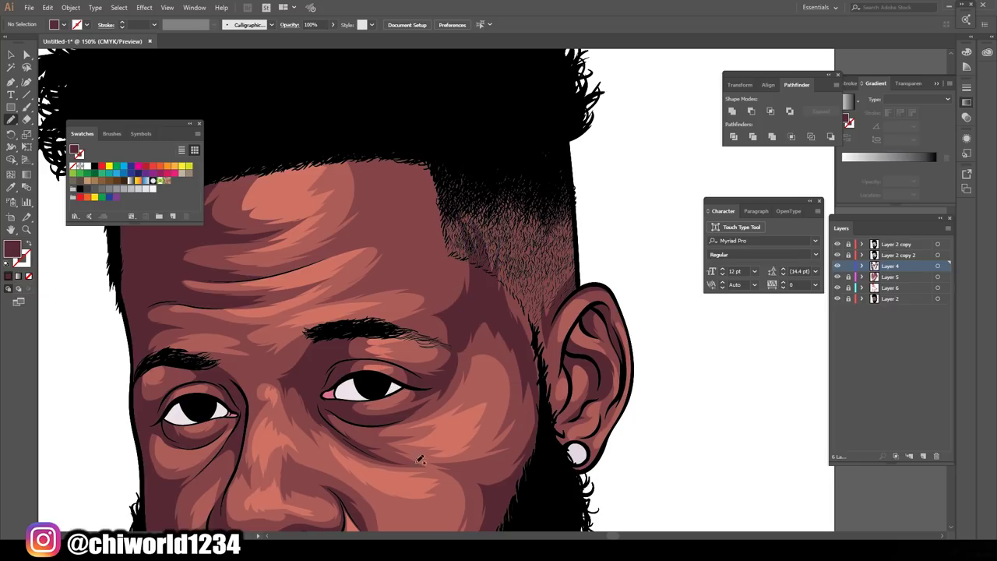
# Select the face shadows and lower their Brightness to 22 in Recolor Artwork
pyautogui.scroll(2, 472, 250)
pyautogui.scroll(1, 507, 436)
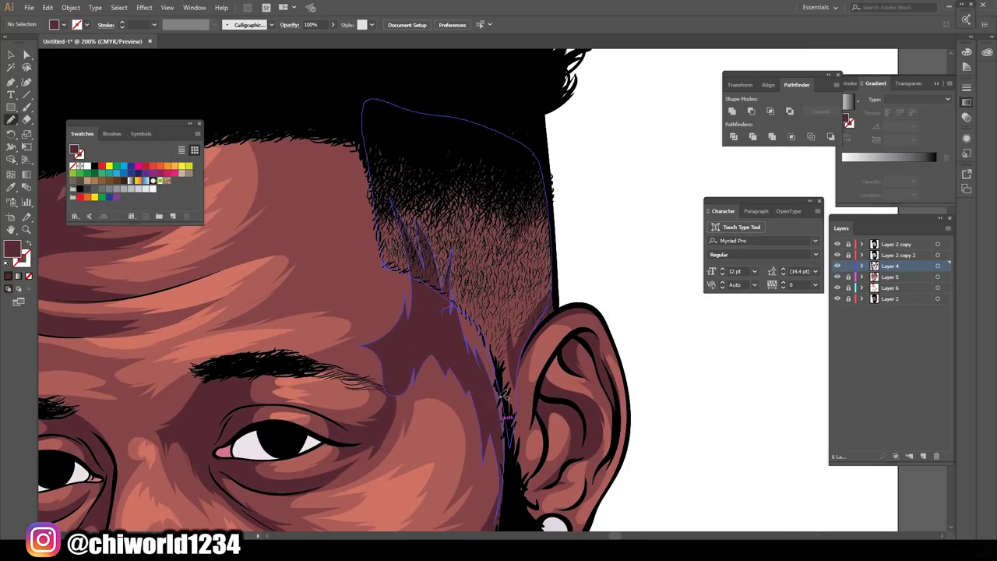
pyautogui.scroll(-2, 483, 312)
pyautogui.scroll(-2, 553, 428)
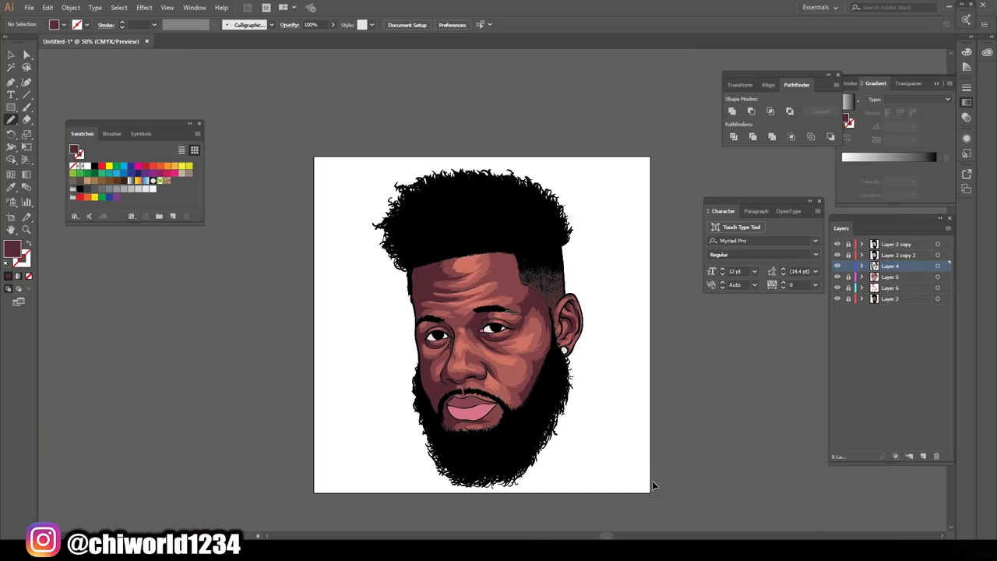
pyautogui.scroll(1, 544, 377)
pyautogui.click(444, 327)
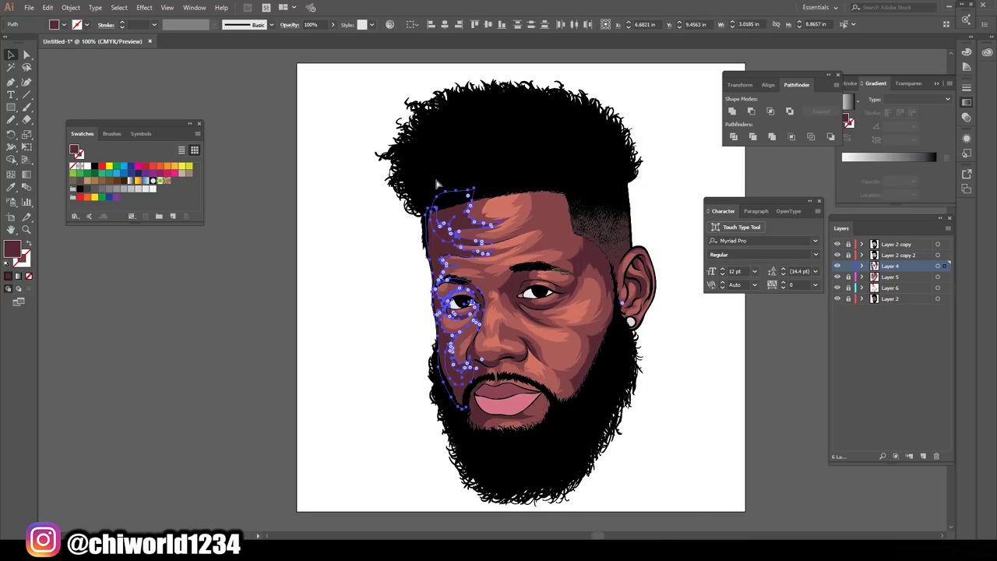
pyautogui.scroll(2, 478, 301)
pyautogui.click(47, 7)
pyautogui.click(364, 247)
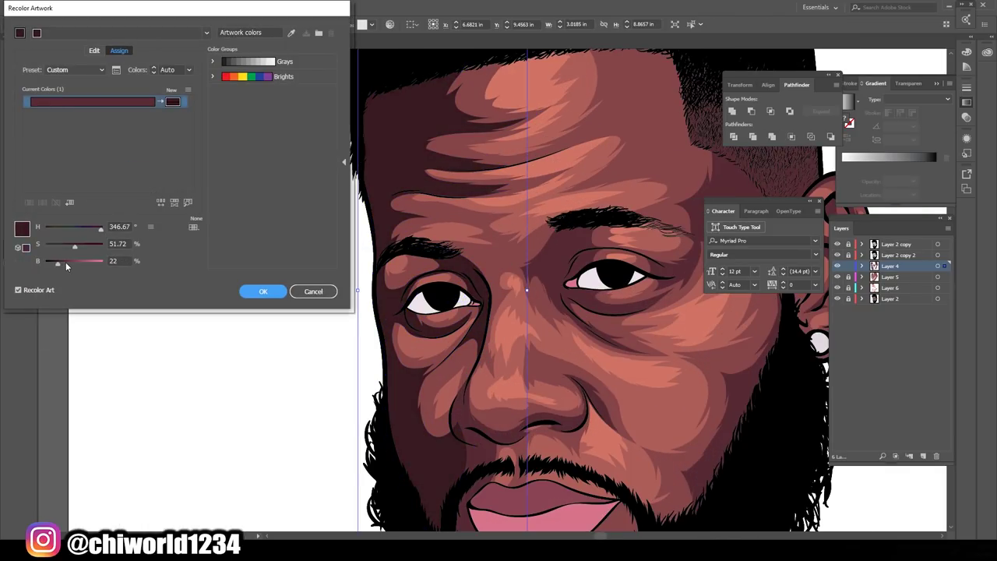
pyautogui.press('Escape')
pyautogui.scroll(-2, 336, 377)
# Draw dark Pencil shadow shapes along the left and right sides of the nose
pyautogui.scroll(3, 466, 329)
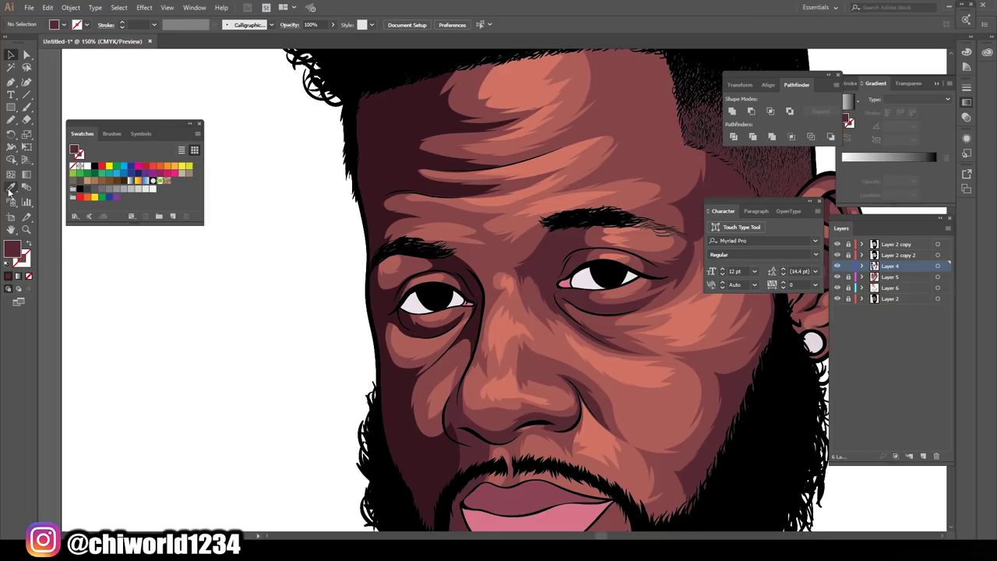
pyautogui.press('n')
pyautogui.scroll(3, 465, 329)
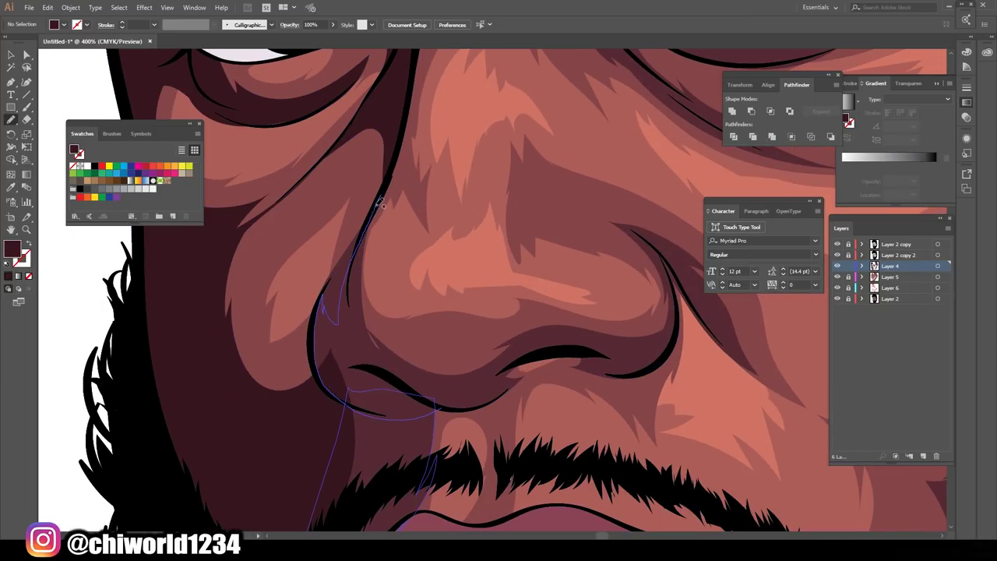
pyautogui.scroll(-3, 425, 391)
pyautogui.scroll(4, 335, 351)
pyautogui.moveTo(342, 425); pyautogui.dragTo(330, 317)
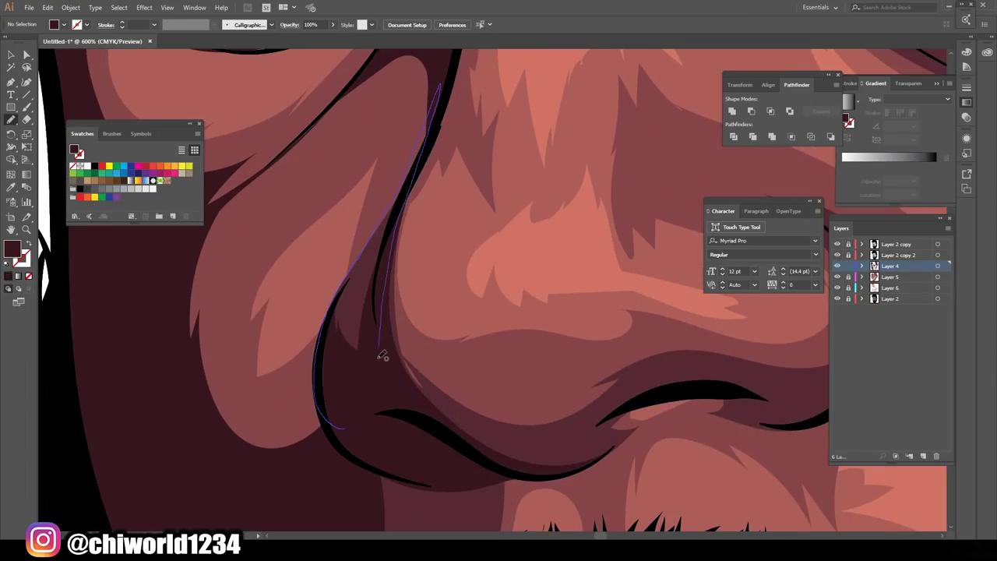
pyautogui.scroll(-3, 382, 355)
pyautogui.scroll(3, 631, 409)
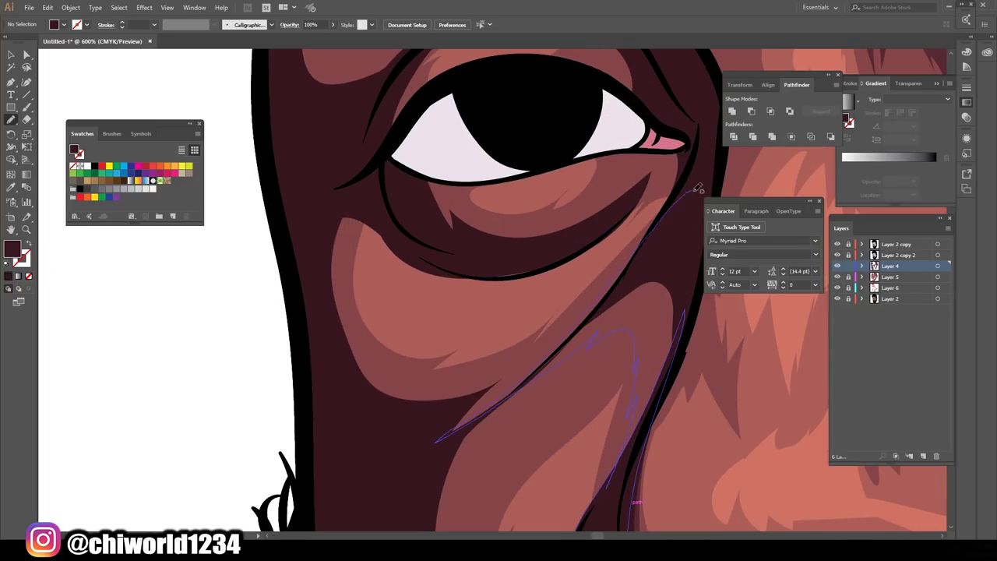
pyautogui.scroll(-3, 601, 229)
pyautogui.scroll(3, 568, 439)
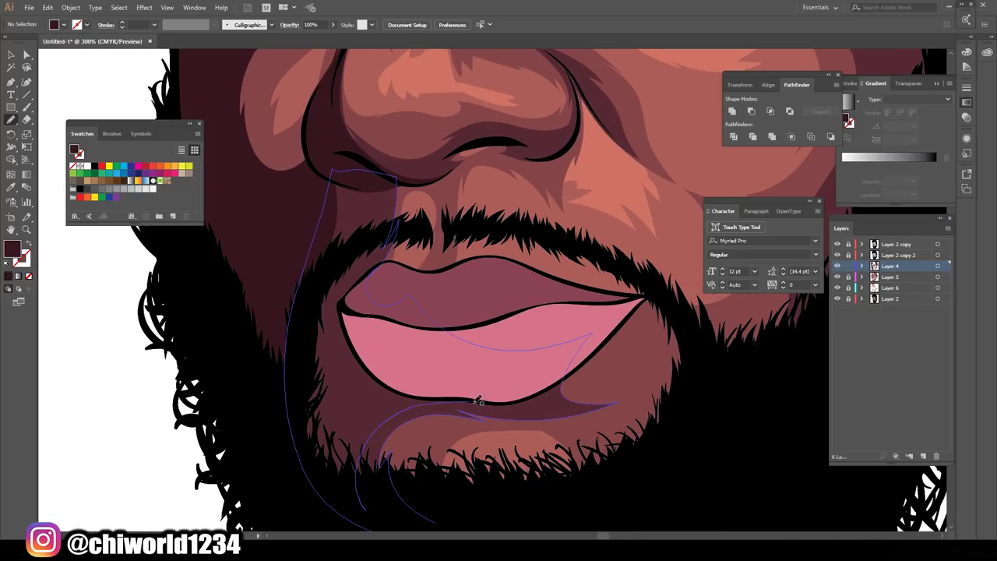
pyautogui.scroll(-3, 348, 220)
pyautogui.scroll(2, 408, 349)
pyautogui.scroll(2, 666, 331)
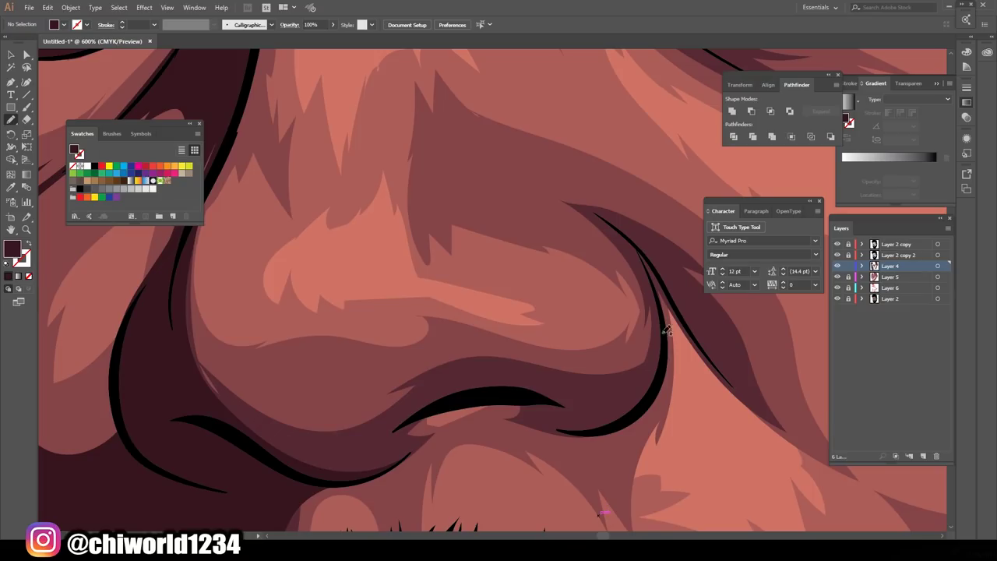
pyautogui.moveTo(452, 407); pyautogui.dragTo(454, 406)
pyautogui.scroll(-3, 634, 340)
pyautogui.scroll(3, 633, 345)
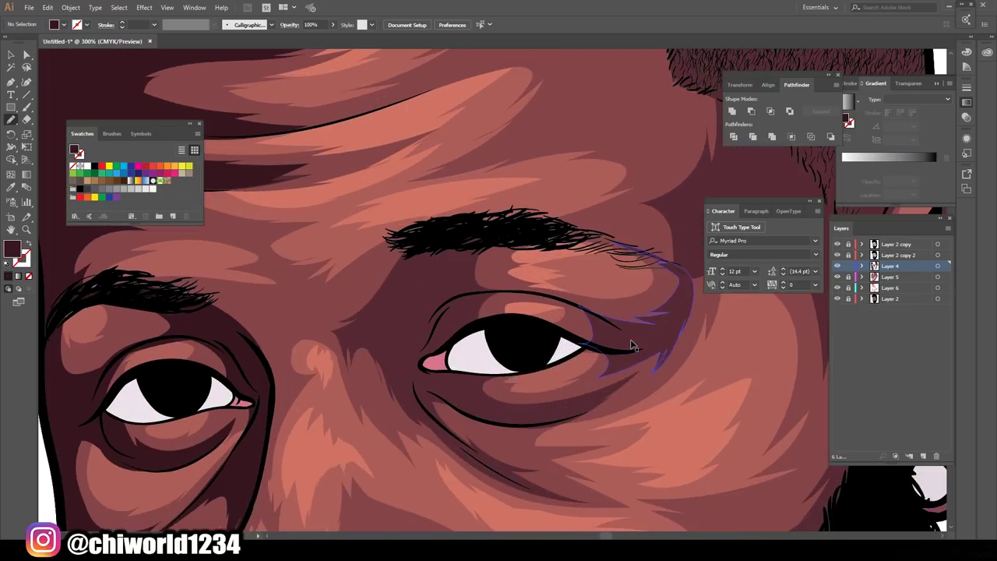
# Add a dark shadow shape beneath the outer eye corner
pyautogui.moveTo(514, 367); pyautogui.dragTo(505, 282)
pyautogui.moveTo(570, 466); pyautogui.dragTo(584, 468)
pyautogui.scroll(-3, 487, 433)
pyautogui.scroll(3, 487, 433)
pyautogui.scroll(-4, 565, 478)
pyautogui.scroll(-1, 624, 452)
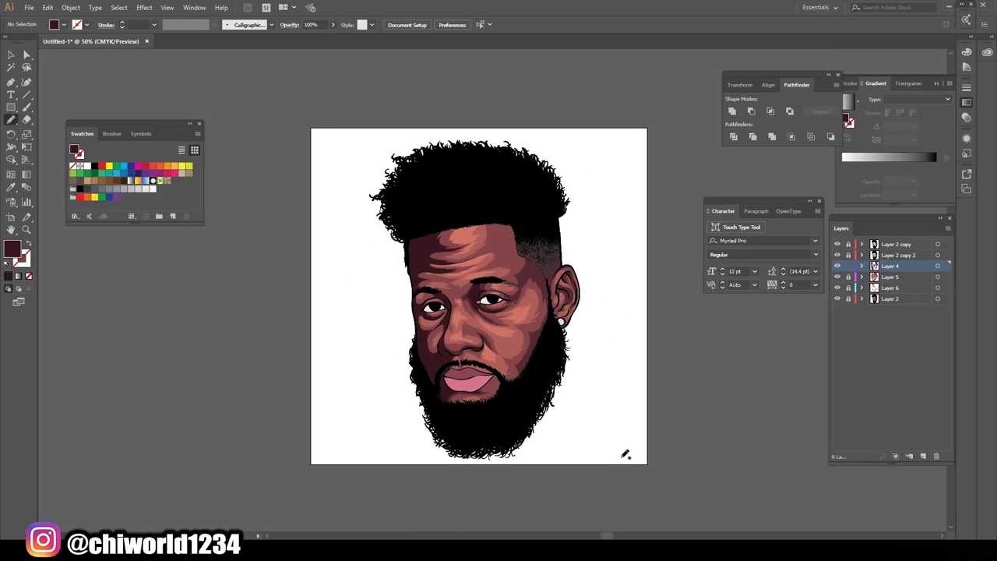
pyautogui.scroll(-1, 694, 429)
# Shade the inner fold of the ear and add a new layer
pyautogui.hotkey('ctrl', '1')
pyautogui.scroll(-2, 730, 349)
pyautogui.scroll(2, 783, 330)
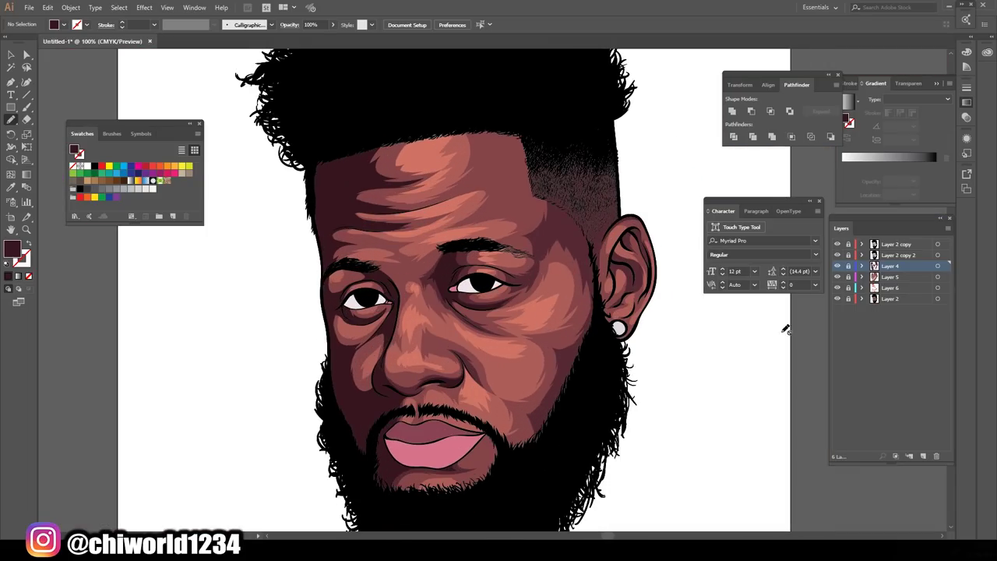
pyautogui.scroll(-2, 701, 335)
pyautogui.scroll(6, 574, 278)
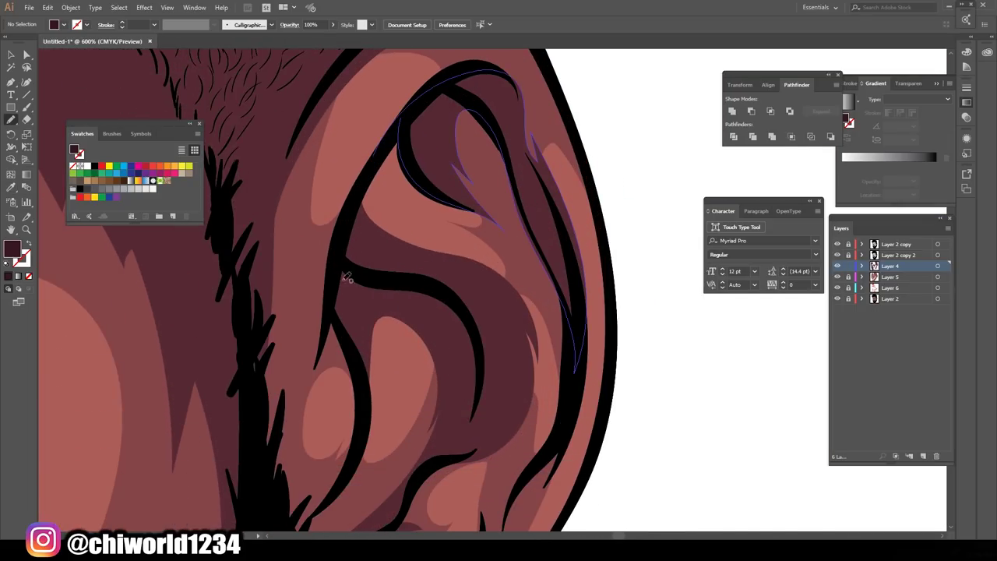
pyautogui.moveTo(423, 470); pyautogui.dragTo(354, 347)
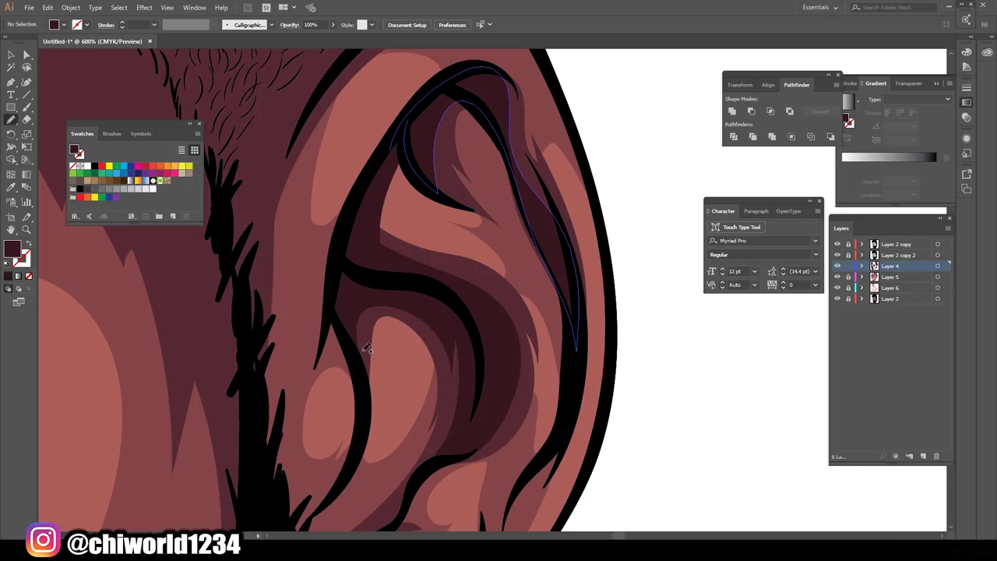
pyautogui.scroll(-7, 704, 443)
pyautogui.click(923, 456)
# Choose a new fill colour and draw a closed shadow shape over the eye white
pyautogui.scroll(8, 719, 363)
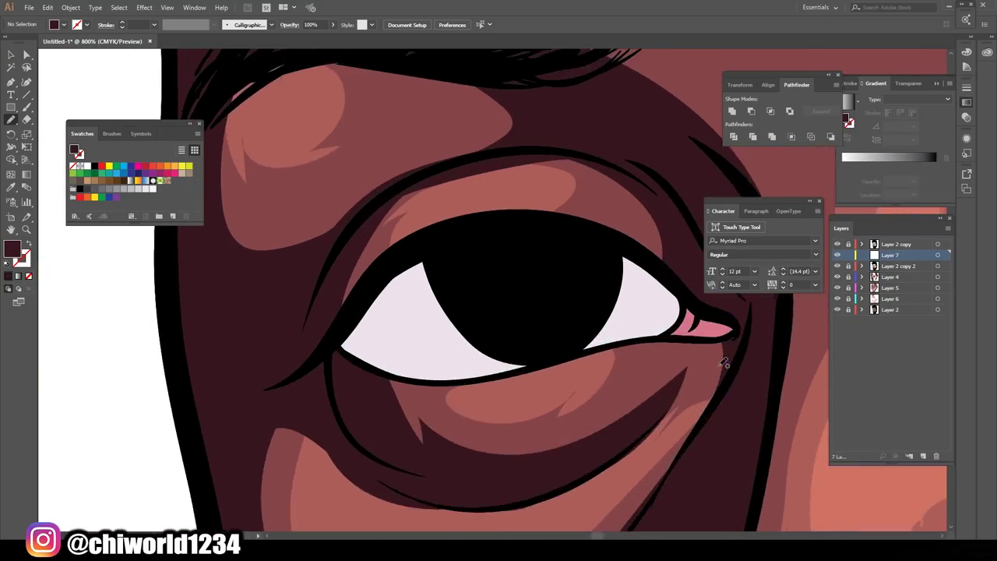
pyautogui.click(600, 418)
pyautogui.click(734, 367)
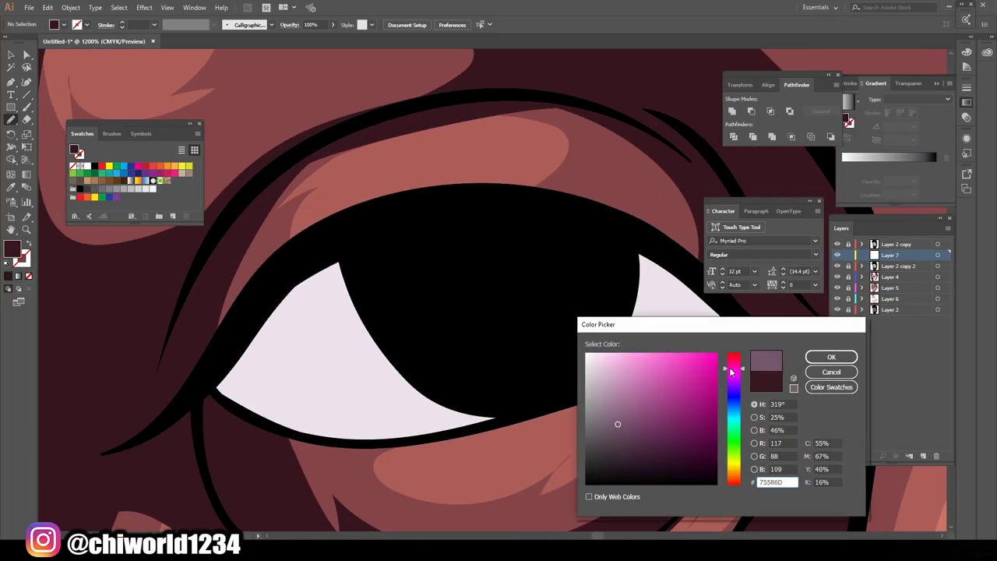
pyautogui.click(831, 357)
pyautogui.moveTo(206, 370); pyautogui.dragTo(309, 436)
pyautogui.moveTo(669, 375); pyautogui.dragTo(664, 377)
pyautogui.scroll(-5, 664, 377)
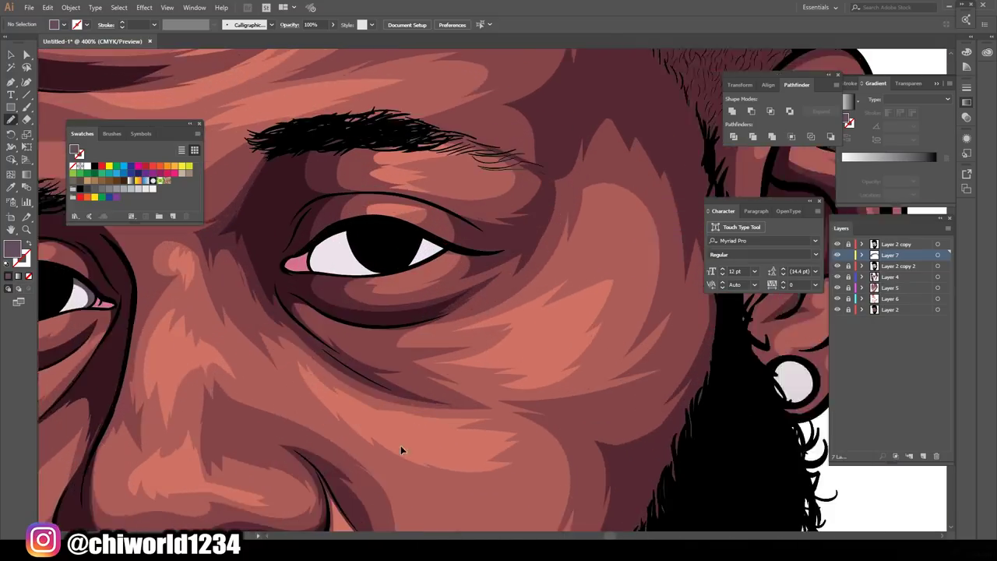
pyautogui.scroll(5, 400, 445)
pyautogui.moveTo(148, 316); pyautogui.dragTo(605, 395)
pyautogui.scroll(-10, 231, 345)
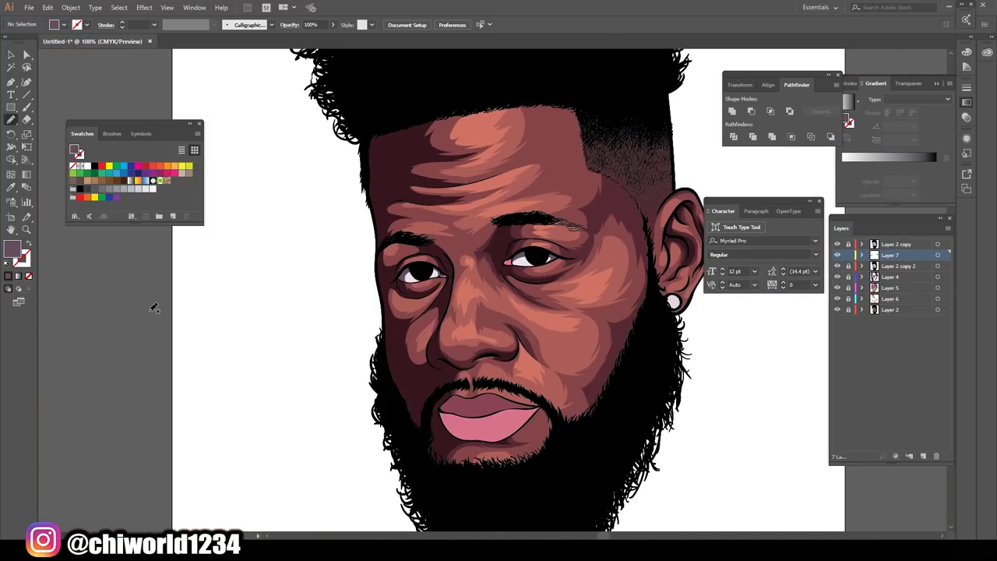
# Draw a pink-filled shape at the eye's inner corner
pyautogui.press('i')
pyautogui.doubleClick(12, 248)
pyautogui.click(831, 357)
pyautogui.scroll(10, 504, 247)
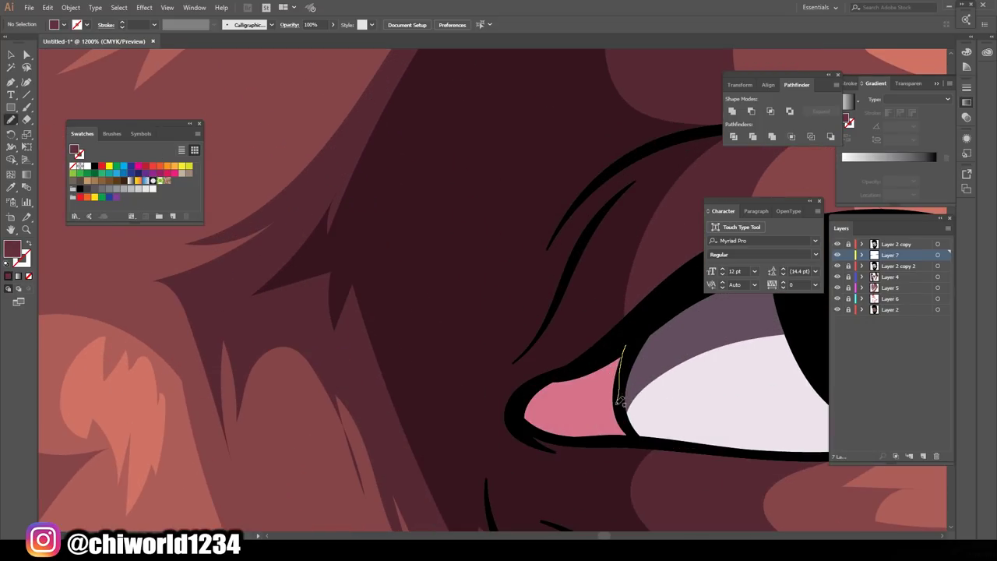
pyautogui.press('n')
pyautogui.moveTo(633, 337); pyautogui.dragTo(621, 348)
pyautogui.doubleClick(12, 247)
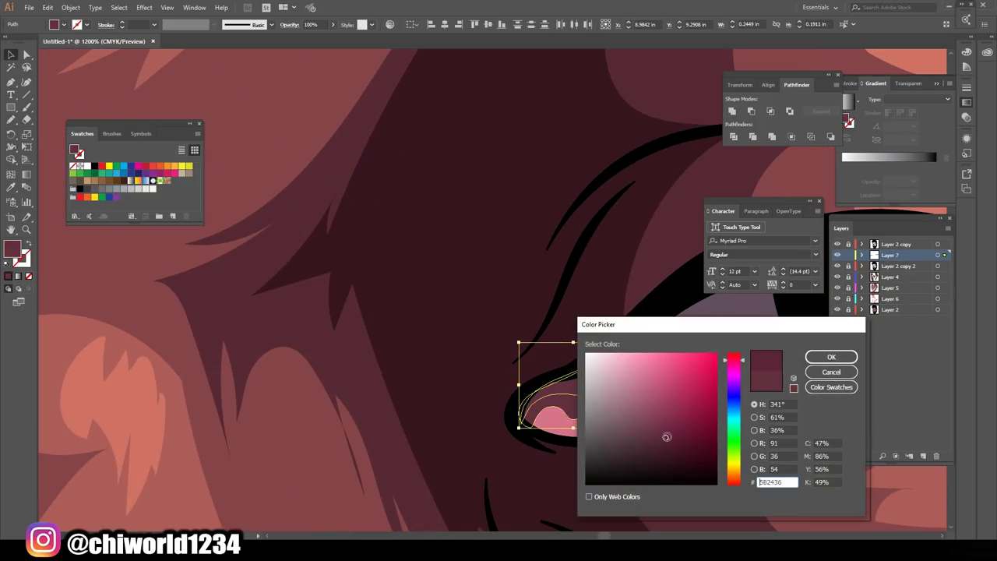
pyautogui.click(828, 356)
pyautogui.scroll(-5, 541, 468)
pyautogui.scroll(-5, 541, 467)
# Sample a dark colour from the artwork with the Eyedropper
pyautogui.press('v')
pyautogui.scroll(10, 166, 321)
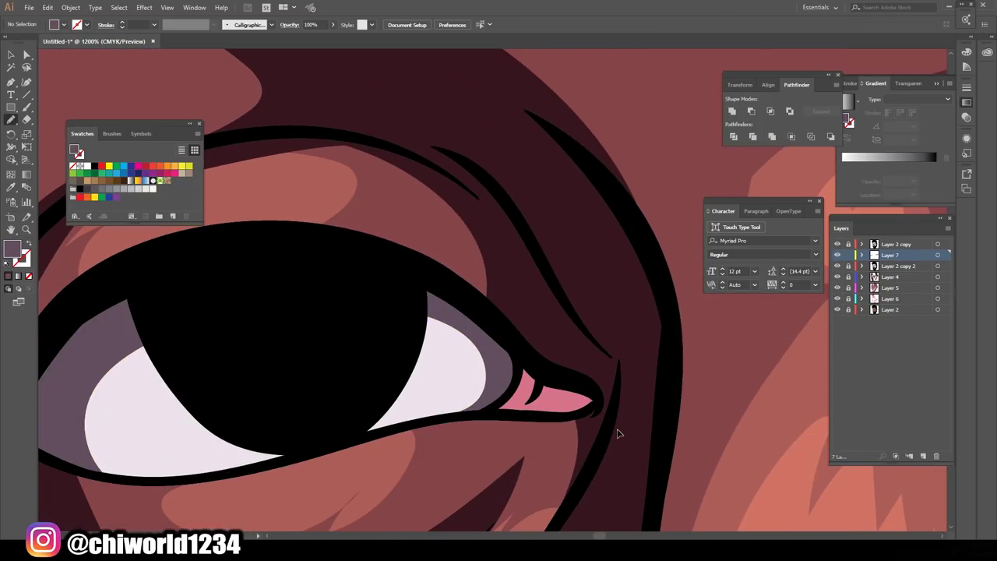
pyautogui.scroll(-5, 619, 429)
pyautogui.press('i')
pyautogui.click(686, 265)
pyautogui.scroll(6, 370, 361)
# Draw a darker shading shape on the upper lip
pyautogui.press('n')
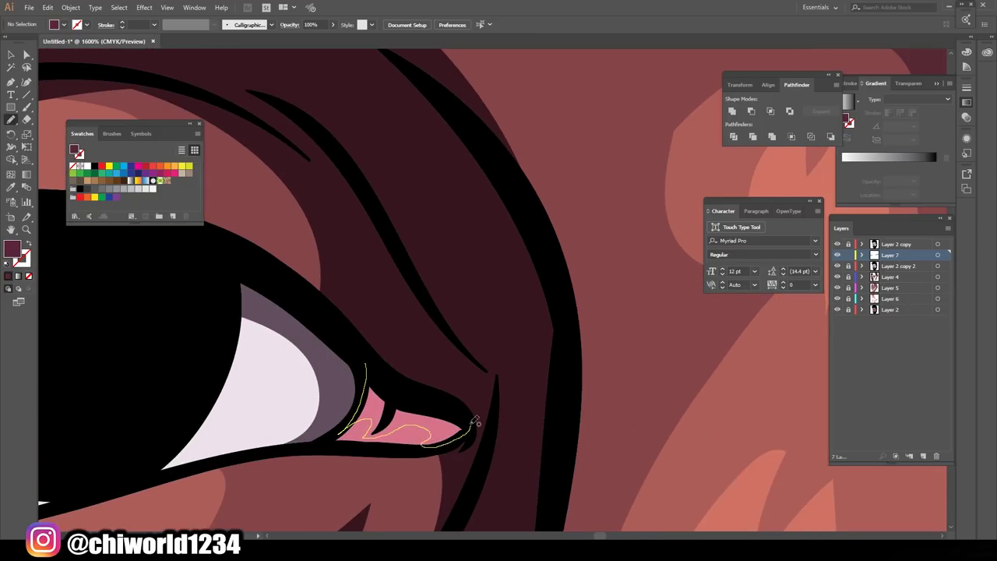
pyautogui.scroll(-8, 473, 423)
pyautogui.scroll(6, 640, 460)
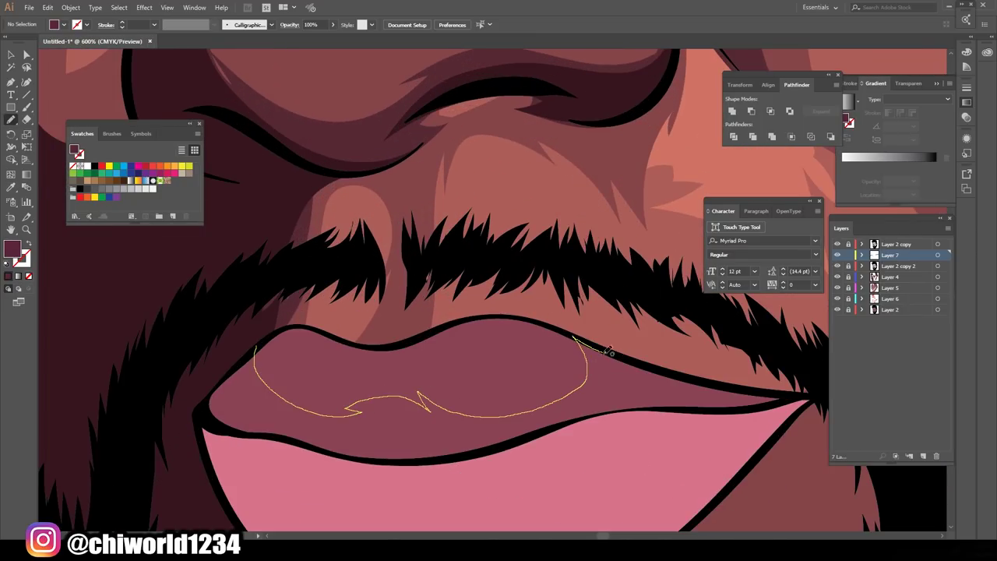
pyautogui.moveTo(289, 436); pyautogui.dragTo(290, 438)
pyautogui.scroll(-4, 507, 506)
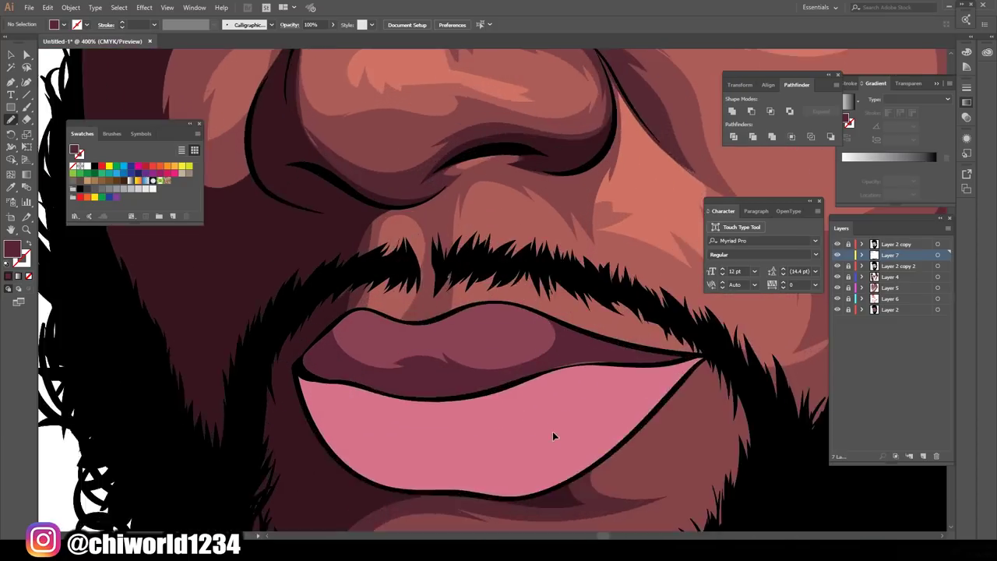
pyautogui.scroll(4, 554, 433)
pyautogui.scroll(-3, 363, 323)
# Sample the lip tone as the fill and draw a highlight shape on the lower lip
pyautogui.press('i')
pyautogui.click(363, 323)
pyautogui.doubleClick(12, 250)
pyautogui.press('Return')
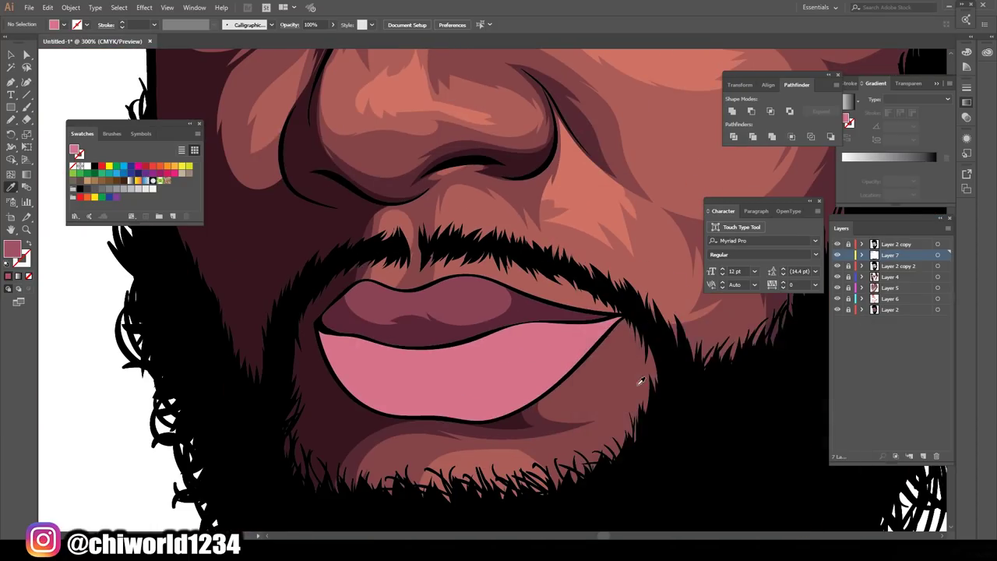
pyautogui.scroll(3, 394, 254)
pyautogui.press('n')
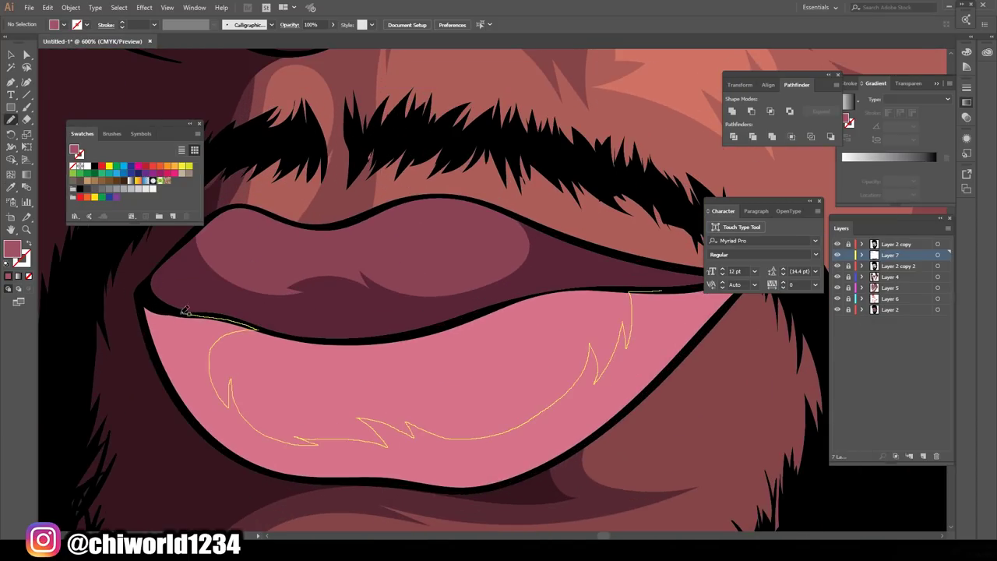
pyautogui.moveTo(594, 439); pyautogui.dragTo(712, 287)
# Adjust the lower lip shapes' tone with Edit > Edit Colors > Recolor Artwork
pyautogui.scroll(-2, 574, 474)
pyautogui.scroll(3, 480, 325)
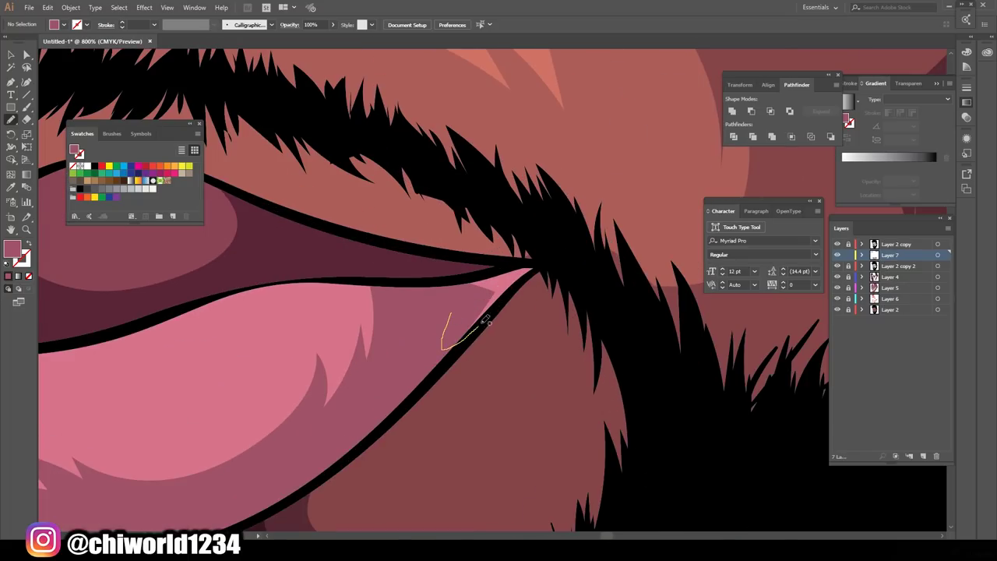
pyautogui.scroll(-4, 407, 456)
pyautogui.click(600, 287)
pyautogui.click(71, 7)
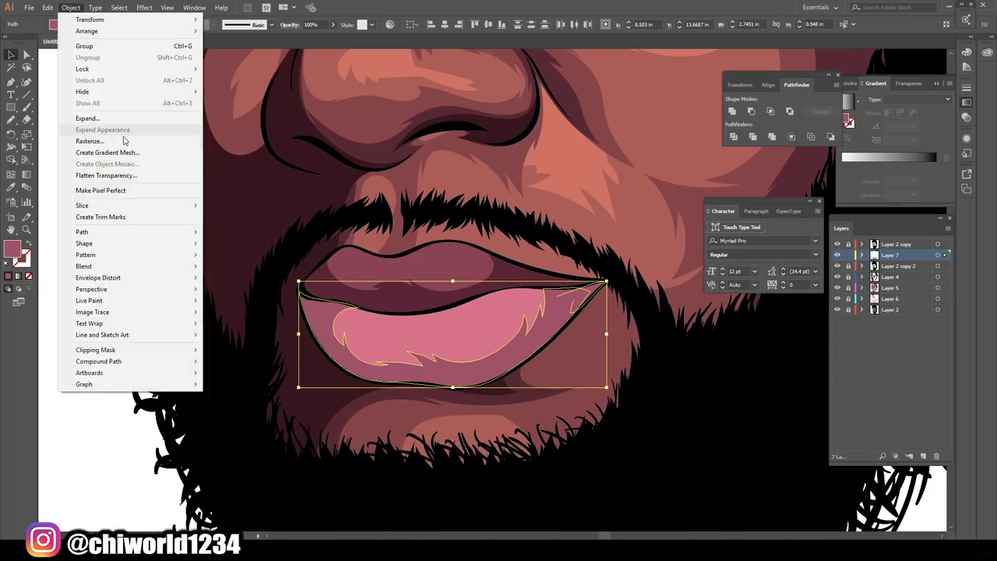
pyautogui.click(48, 7)
pyautogui.click(352, 247)
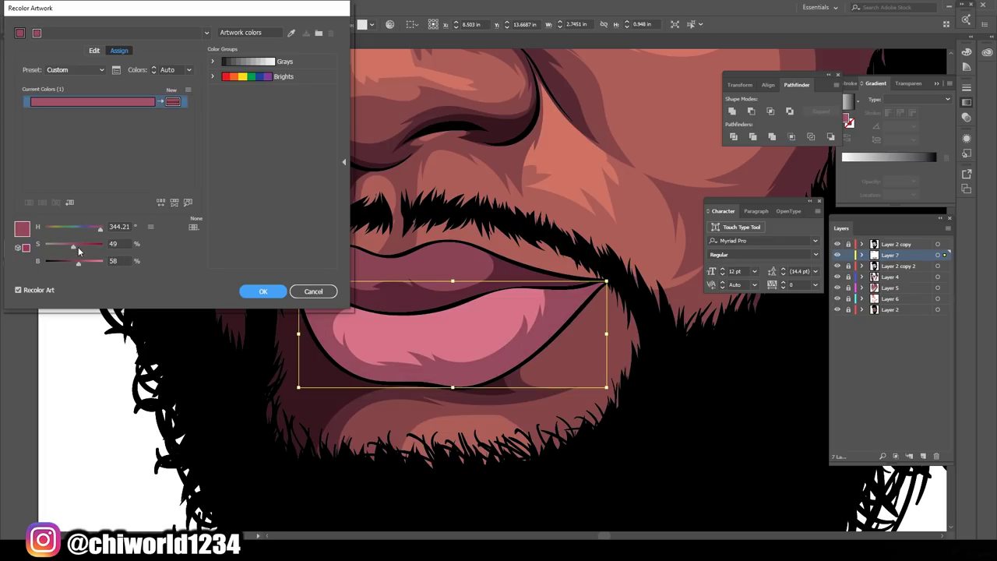
pyautogui.click(258, 289)
pyautogui.hotkey('ctrl', '0')
# Add a pink highlight stroke on the lower lip and a darker mauve shape on the upper lip
pyautogui.scroll(5, 548, 376)
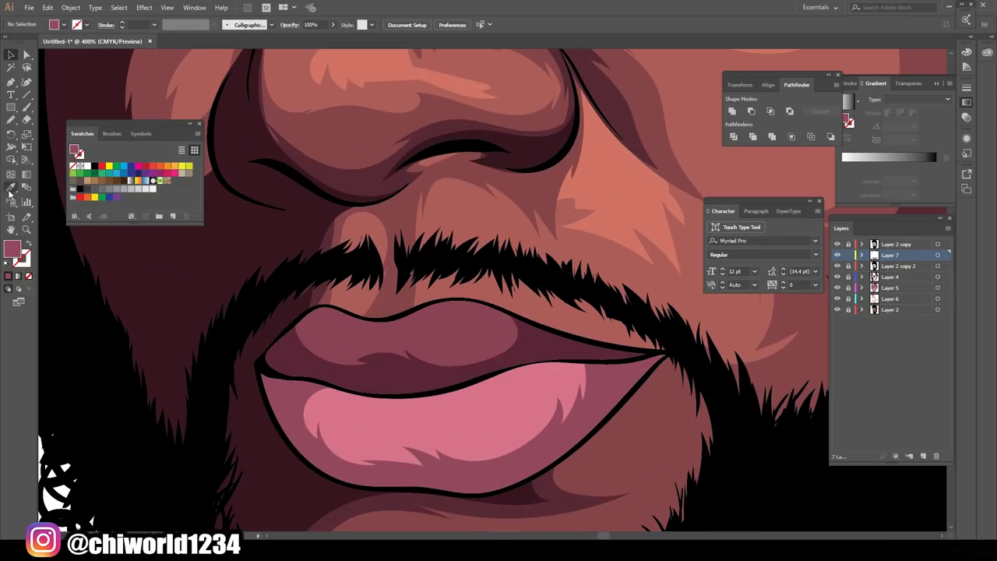
pyautogui.doubleClick(11, 249)
pyautogui.press('Return')
pyautogui.moveTo(427, 431)
pyautogui.mouseDown()
pyautogui.moveTo(504, 423)
pyautogui.moveTo(362, 412)
pyautogui.mouseUp()
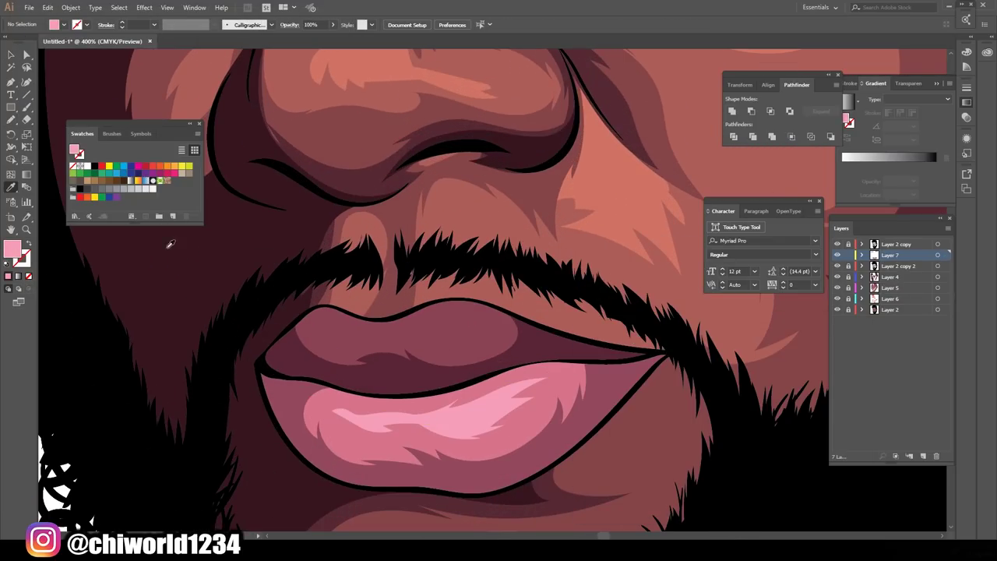
pyautogui.doubleClick(11, 249)
pyautogui.press('Return')
pyautogui.moveTo(391, 342); pyautogui.dragTo(466, 337)
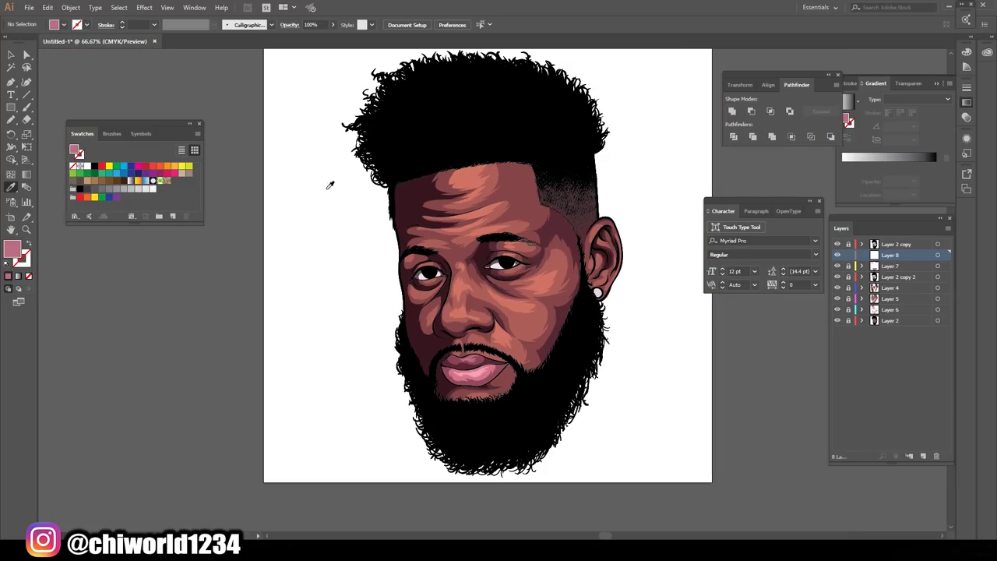
# Set the fill to light pink and paint highlight strokes on the forehead
pyautogui.doubleClick(12, 250)
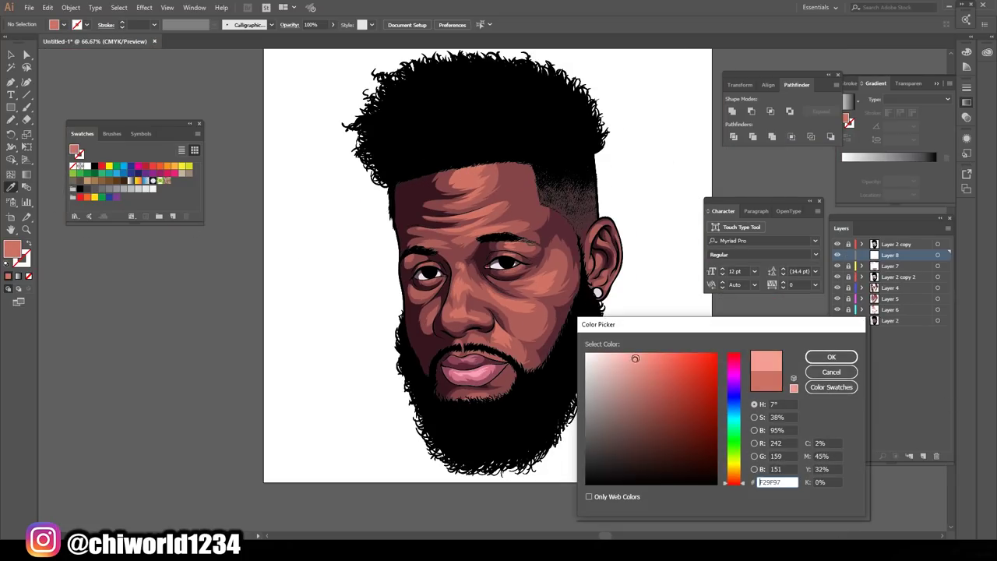
pyautogui.press('Return')
pyautogui.scroll(3, 468, 233)
pyautogui.moveTo(534, 333); pyautogui.dragTo(434, 366)
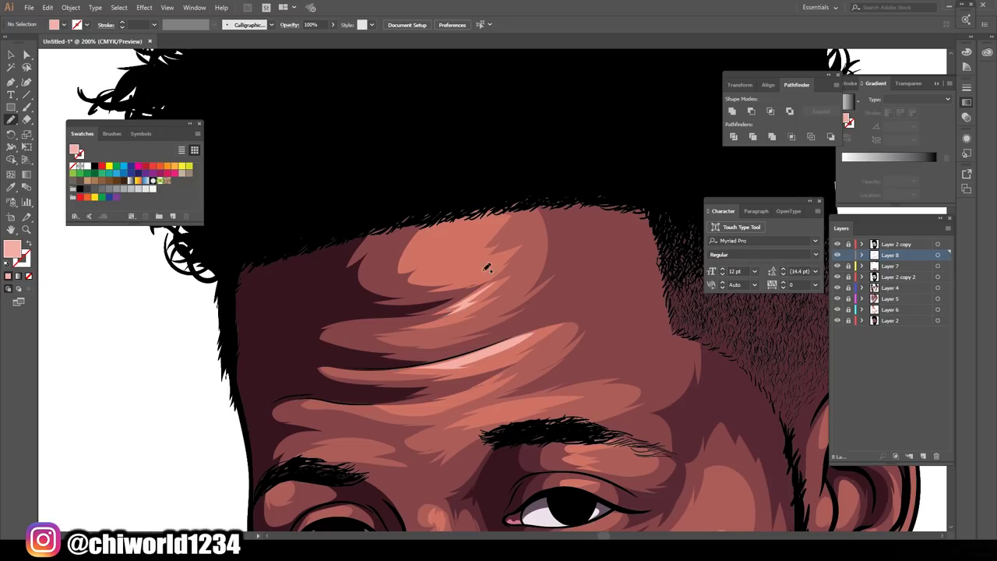
pyautogui.moveTo(492, 255); pyautogui.dragTo(471, 224)
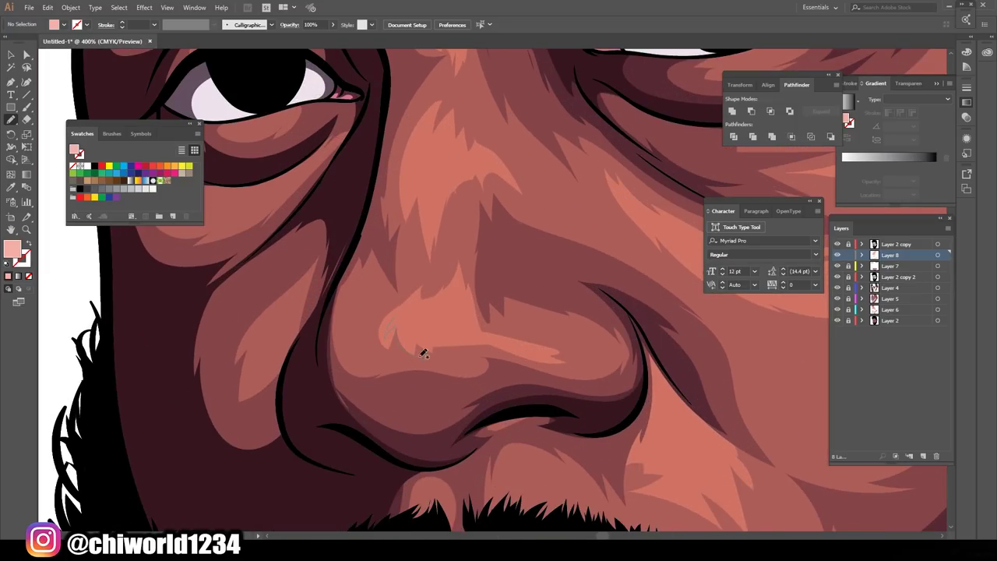
# Paint light-pink highlights on the nose, under the eye and on the cheek
pyautogui.moveTo(423, 349)
pyautogui.mouseDown()
pyautogui.moveTo(395, 329)
pyautogui.moveTo(469, 317)
pyautogui.mouseUp()
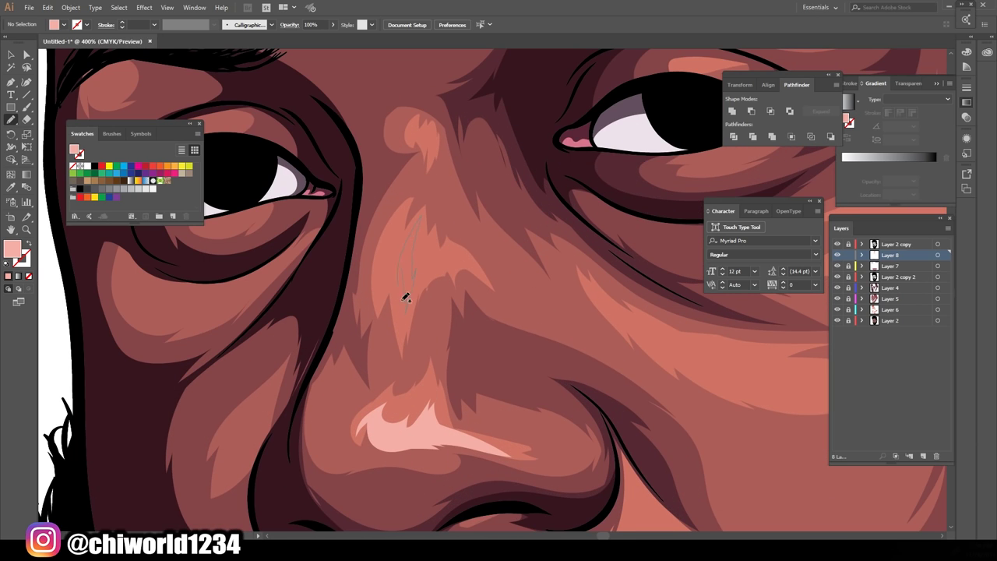
pyautogui.moveTo(405, 298); pyautogui.dragTo(406, 304)
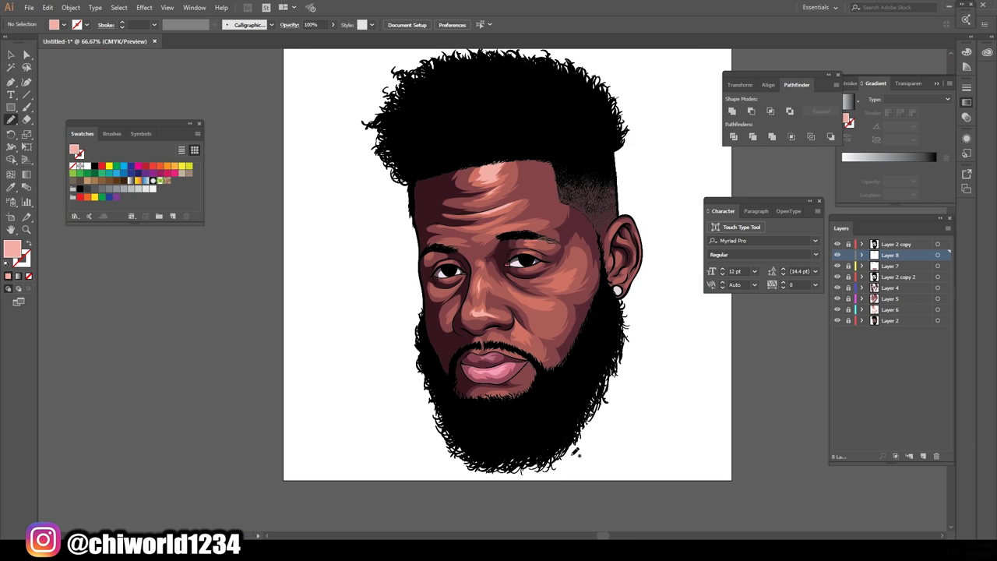
pyautogui.moveTo(454, 329); pyautogui.dragTo(459, 331)
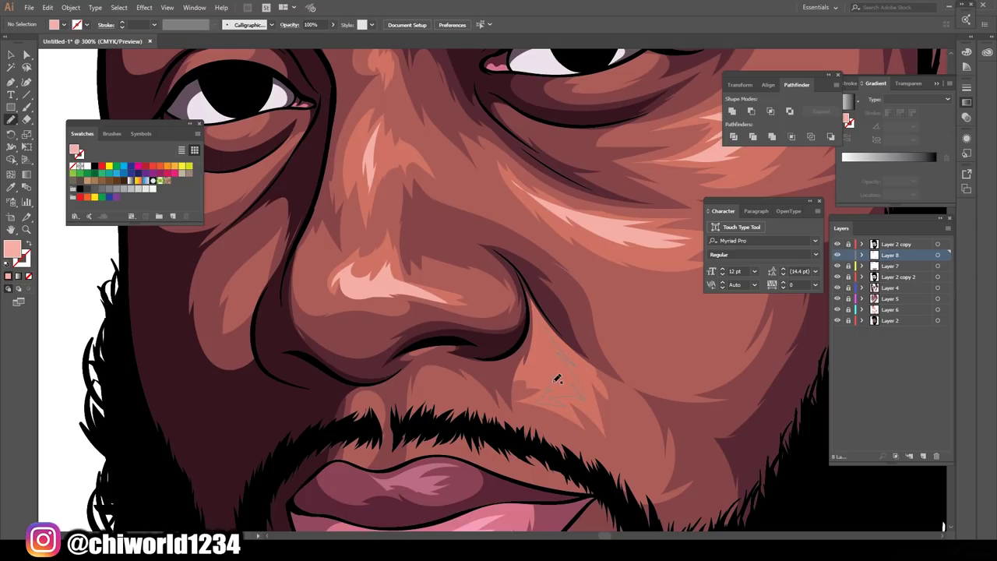
pyautogui.moveTo(556, 377); pyautogui.dragTo(554, 374)
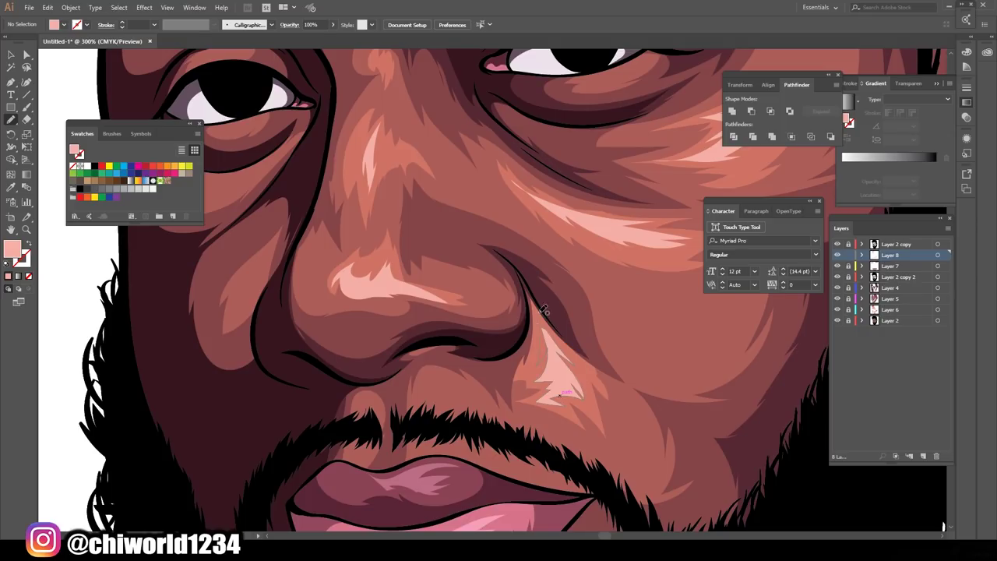
pyautogui.hotkey('ctrl', '0')
pyautogui.scroll(3, 434, 466)
pyautogui.hotkey('ctrl', '0')
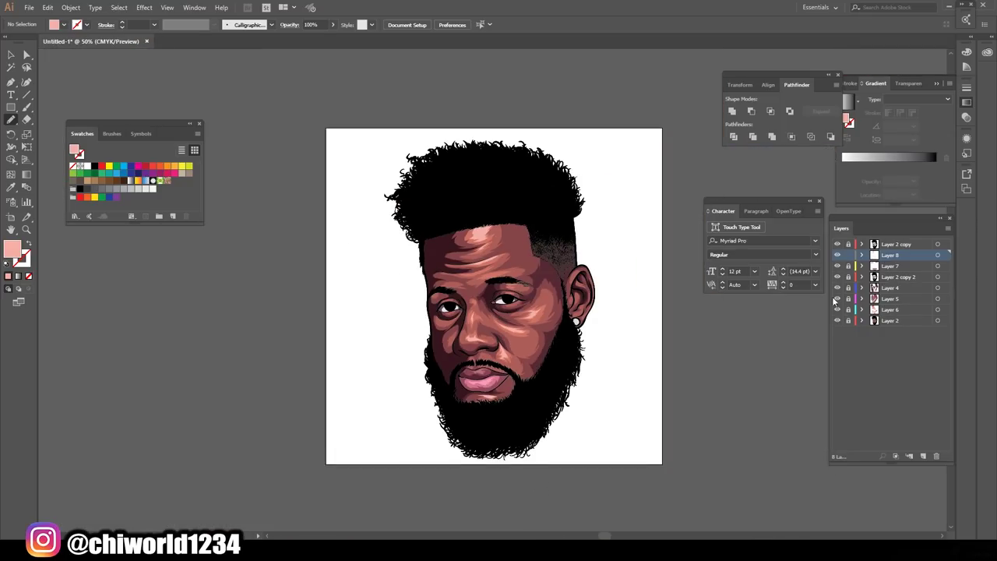
# Try a dark maroon fill on the irises, then undo it
pyautogui.hotkey('ctrl', 'l')
pyautogui.scroll(4, 530, 302)
pyautogui.doubleClick(12, 248)
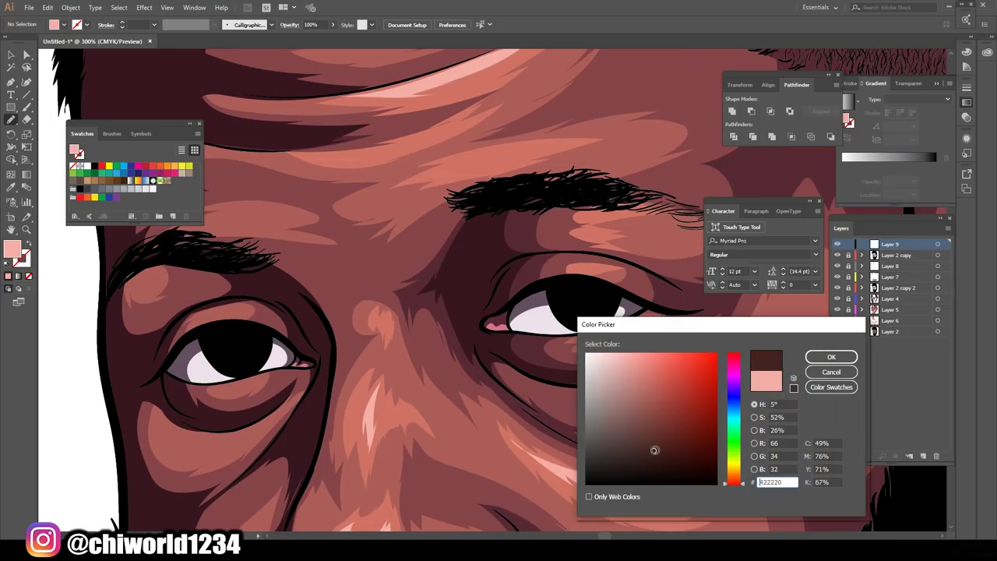
pyautogui.click(655, 451)
pyautogui.click(832, 356)
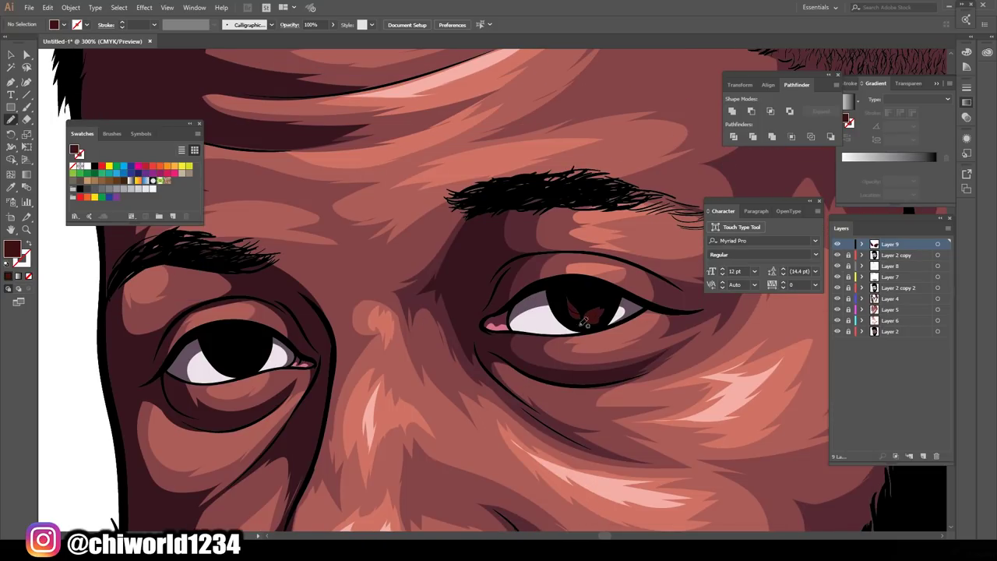
pyautogui.hotkey('ctrl', 'z')
pyautogui.hotkey('ctrl', '0')
# Shade the irises with a lighter reddish-brown fill
pyautogui.scroll(3, 410, 412)
pyautogui.doubleClick(11, 248)
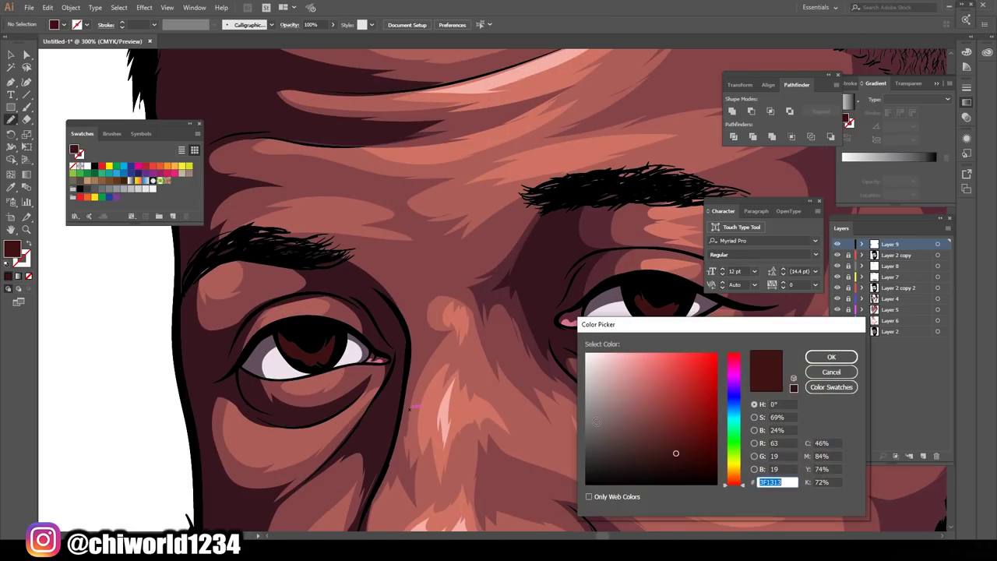
pyautogui.click(660, 413)
pyautogui.click(830, 356)
pyautogui.hotkey('ctrl', '0')
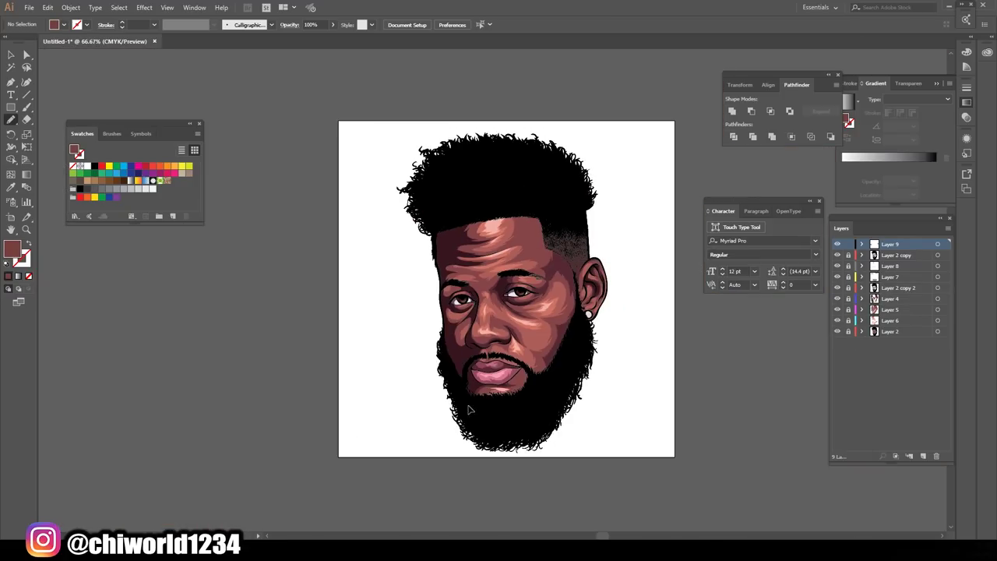
pyautogui.scroll(4, 510, 211)
# Add a light pink highlight to the irises
pyautogui.doubleClick(11, 248)
pyautogui.click(828, 356)
pyautogui.click(377, 318)
pyautogui.hotkey('ctrl', '0')
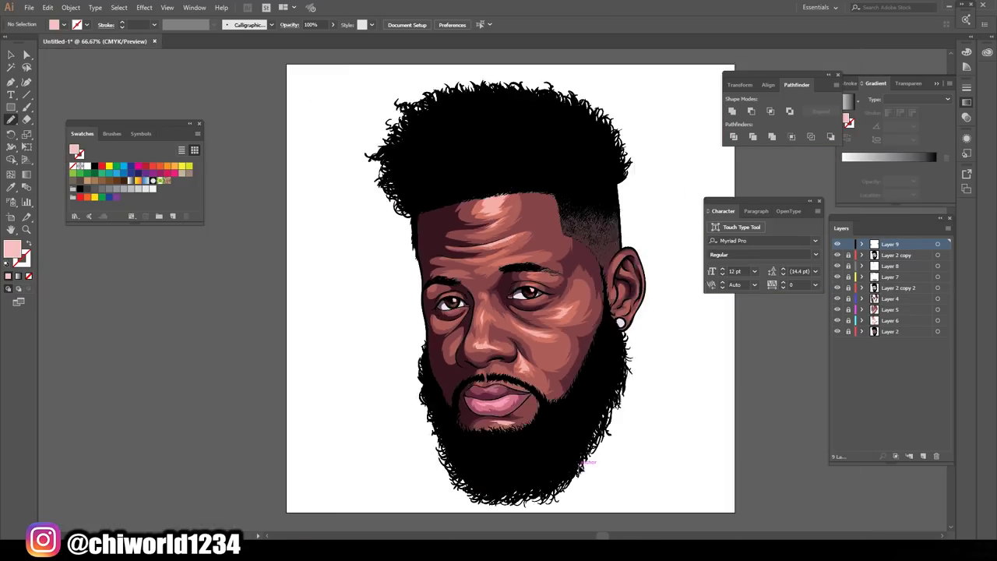
# On a new layer, apply a gradient fill and lighten its middle stop to C 17, K 44
pyautogui.hotkey('ctrl', 'l')
pyautogui.click(848, 101)
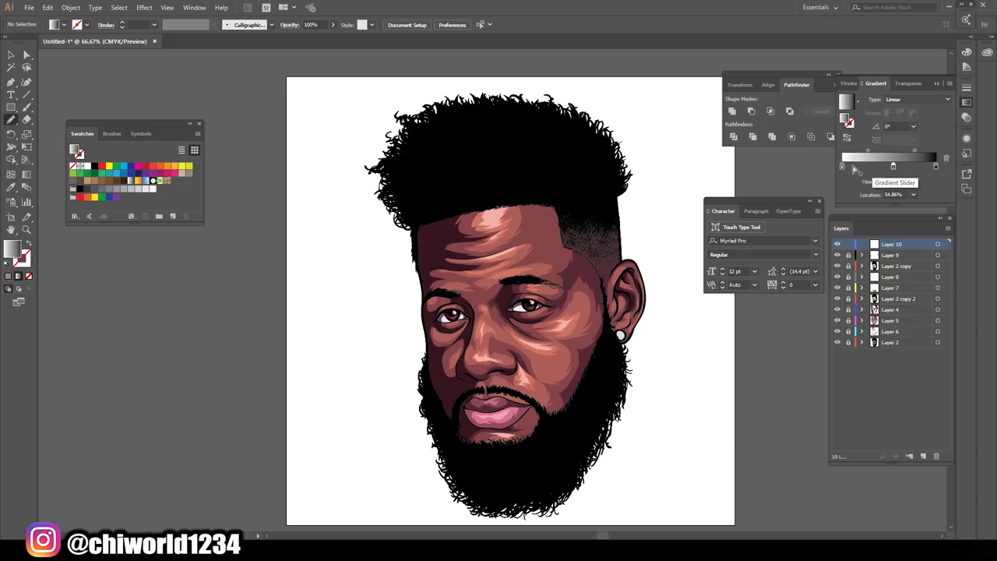
pyautogui.doubleClick(936, 166)
pyautogui.moveTo(850, 218); pyautogui.dragTo(864, 222)
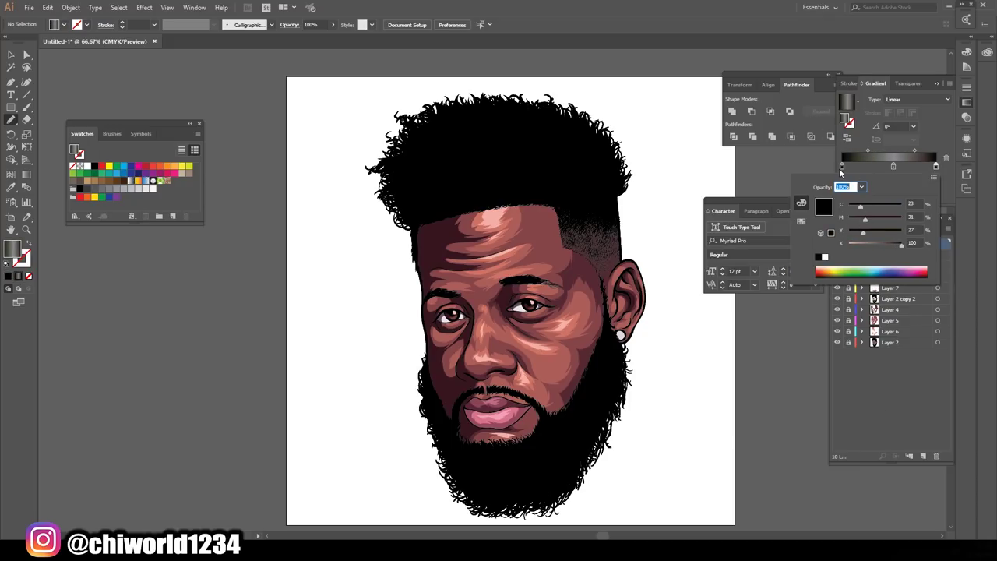
pyautogui.doubleClick(935, 166)
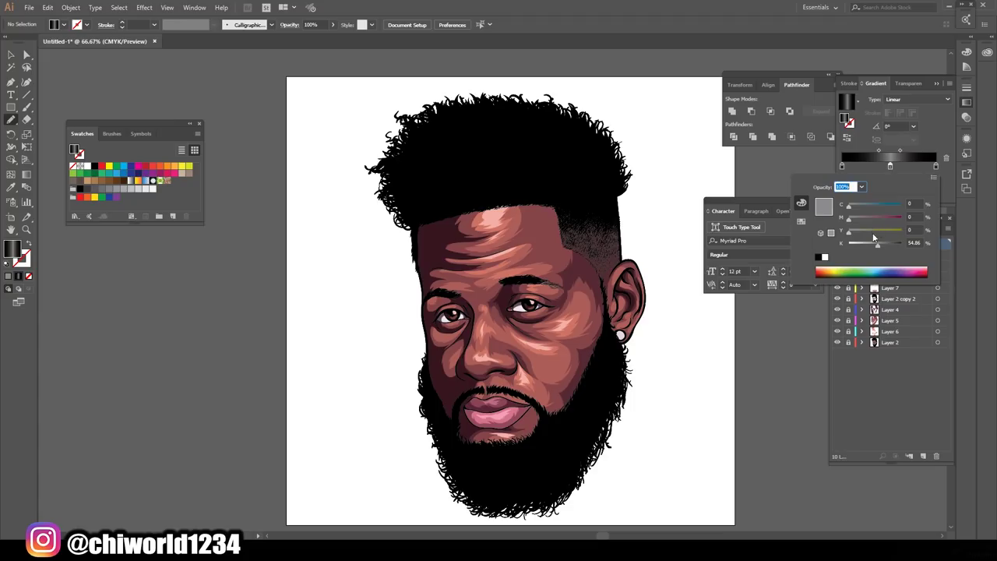
pyautogui.moveTo(871, 205); pyautogui.dragTo(857, 208)
pyautogui.moveTo(877, 245); pyautogui.dragTo(873, 248)
pyautogui.click(26, 110)
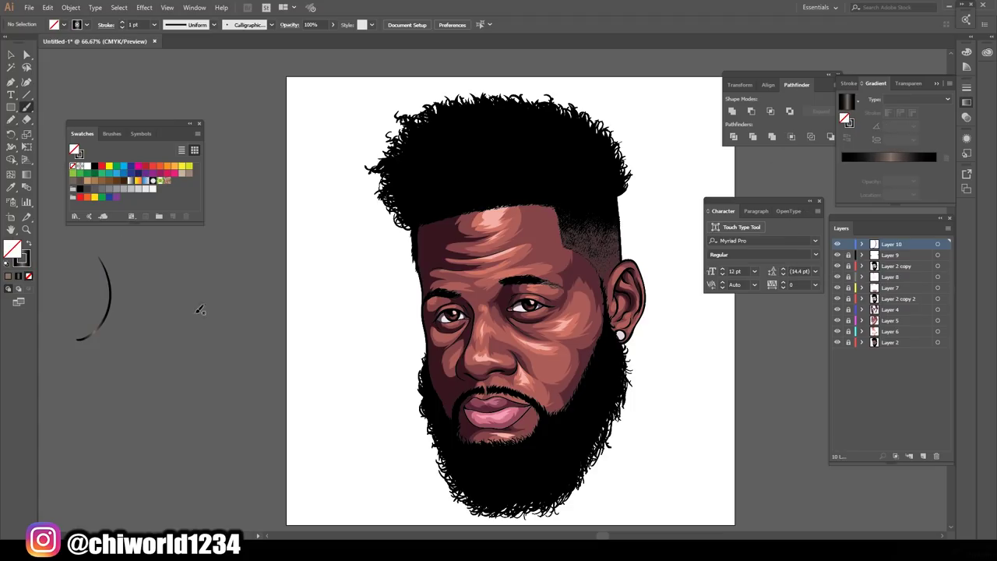
pyautogui.scroll(2, 497, 144)
# Check that a hair strand's gradient is angled at 21°
pyautogui.click(11, 55)
pyautogui.click(624, 246)
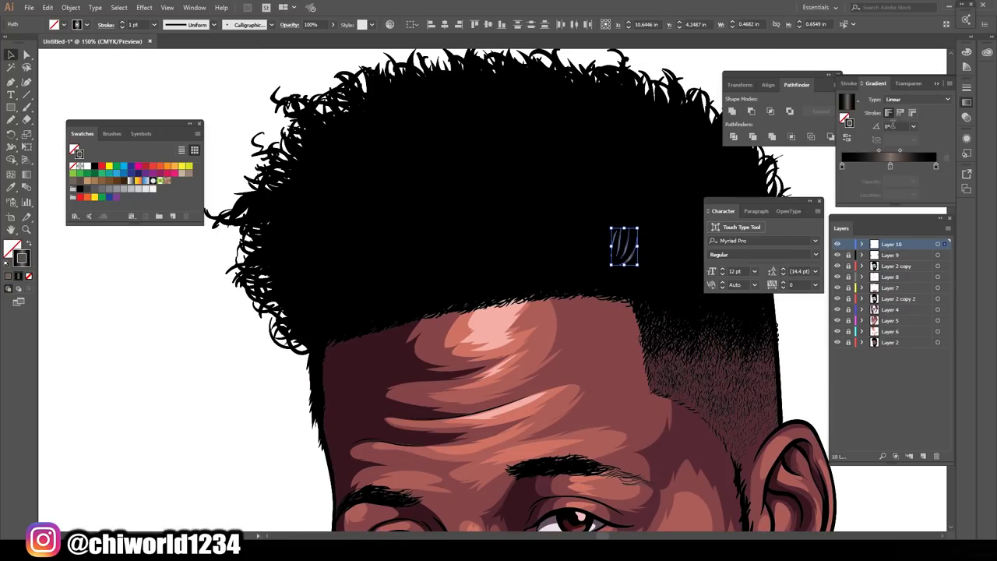
pyautogui.click(705, 183)
pyautogui.press('b')
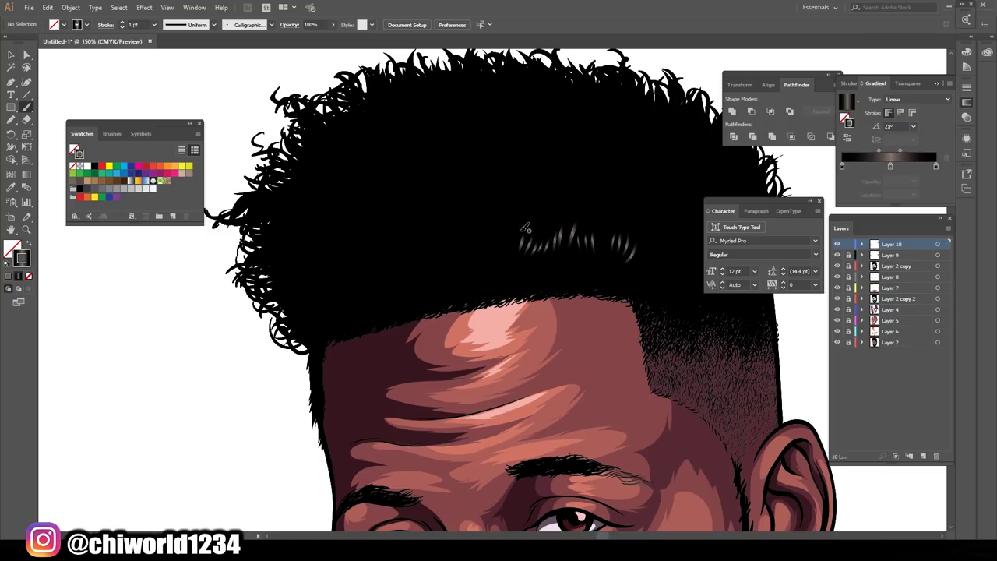
# Paint the first curly gradient strands into the upper and centre hair
pyautogui.hscroll(3, 296, 285)
pyautogui.scroll(3, 549, 288)
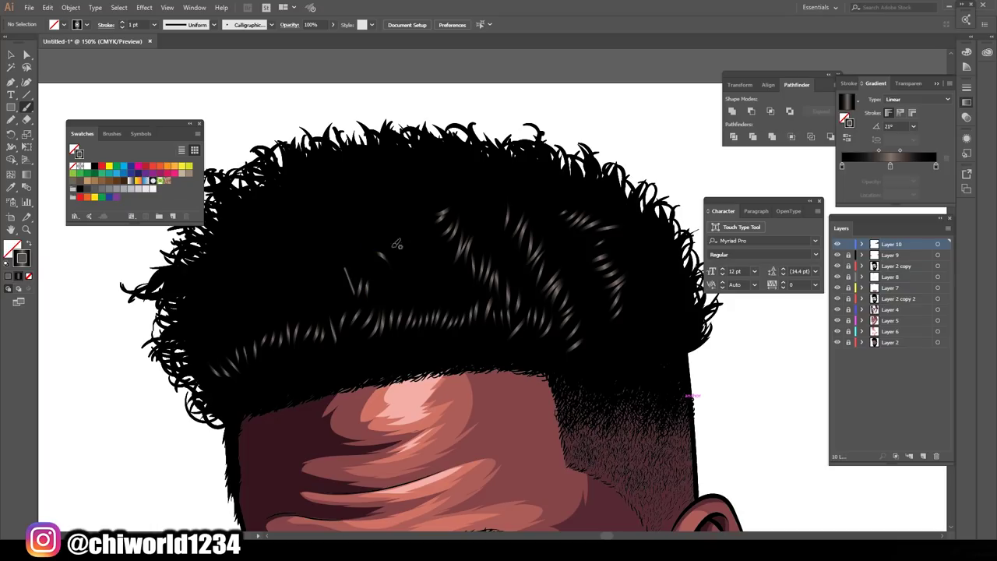
pyautogui.hscroll(-4, 516, 465)
pyautogui.scroll(2, 516, 465)
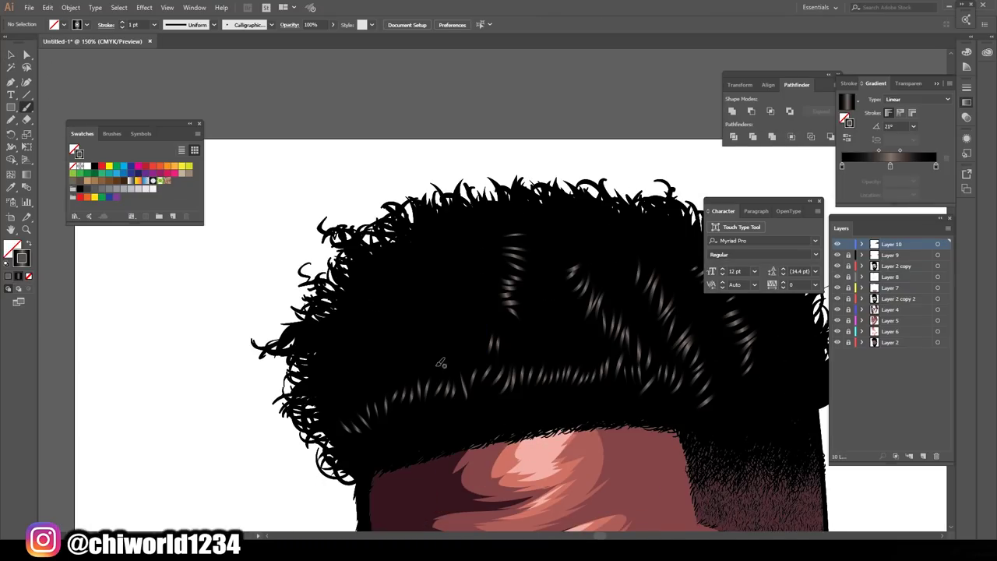
pyautogui.moveTo(448, 263); pyautogui.dragTo(468, 261)
pyautogui.moveTo(372, 349); pyautogui.dragTo(408, 339)
pyautogui.moveTo(539, 226); pyautogui.dragTo(578, 213)
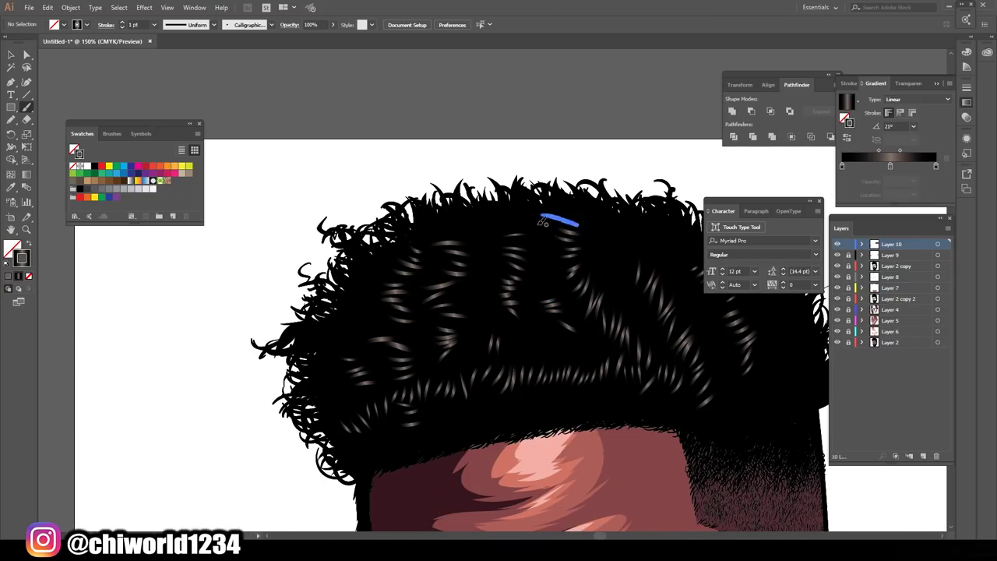
pyautogui.hotkey('ctrl', '-')
pyautogui.hotkey('ctrl', '-')
pyautogui.hotkey('ctrl', '-')
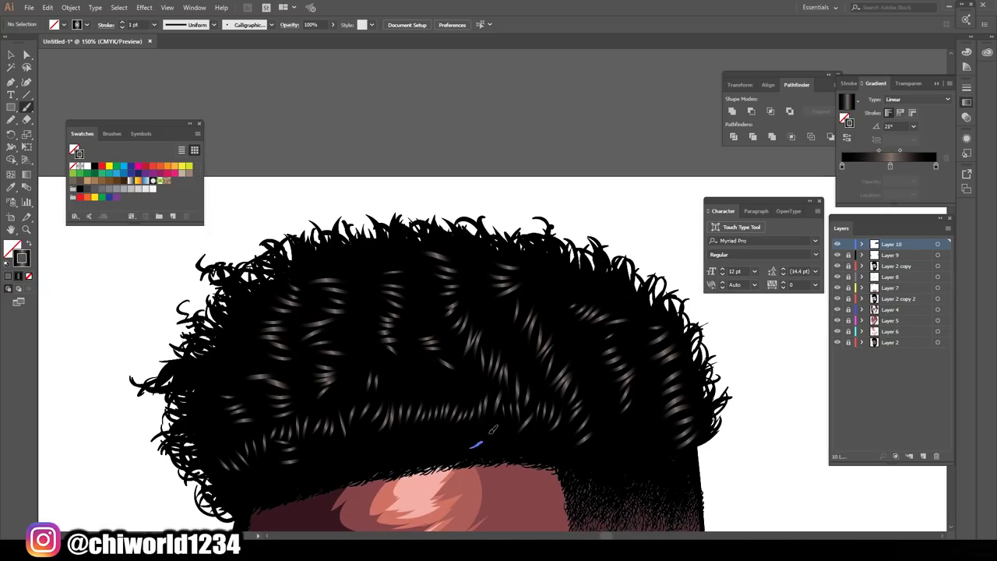
pyautogui.moveTo(420, 399)
pyautogui.mouseDown()
pyautogui.moveTo(427, 321)
pyautogui.moveTo(411, 282)
pyautogui.moveTo(388, 313)
pyautogui.mouseUp()
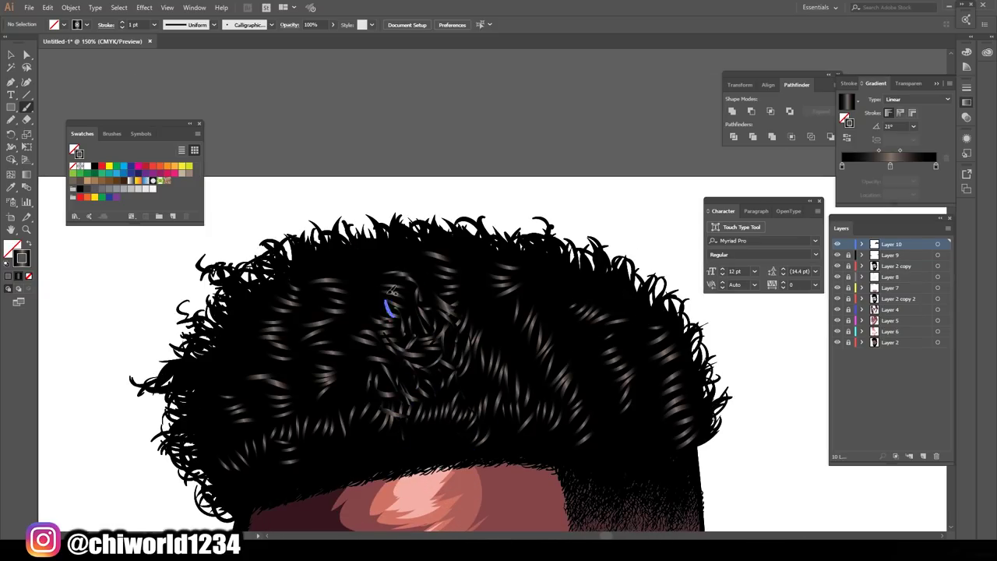
# Select a cluster of hair strands to inspect them
pyautogui.scroll(-3, 357, 393)
pyautogui.press('v')
pyautogui.moveTo(343, 146); pyautogui.dragTo(483, 334)
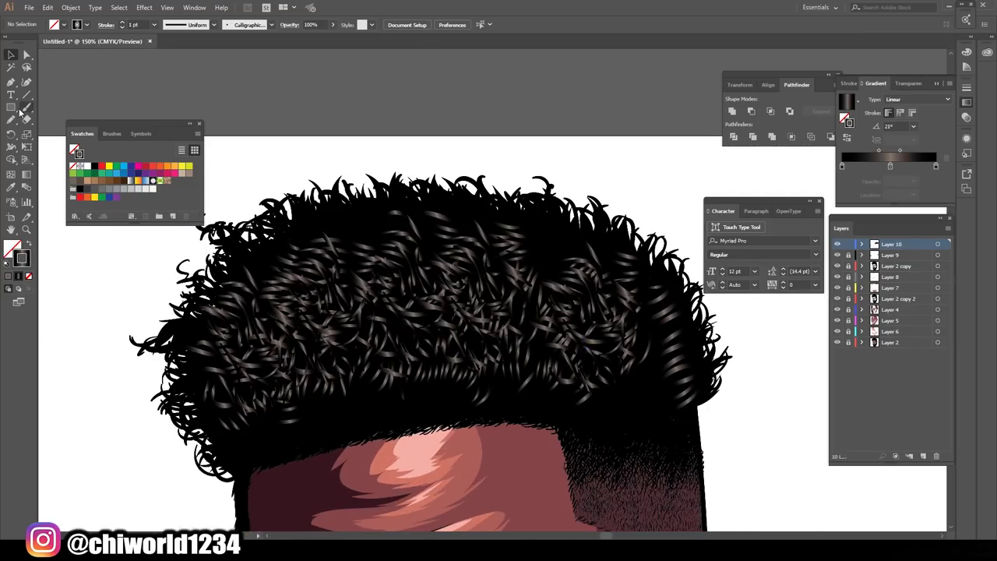
pyautogui.click(26, 107)
# Paint ten more curly strands across the left, right, top and lower hair
pyautogui.moveTo(709, 354); pyautogui.dragTo(690, 378)
pyautogui.moveTo(646, 289); pyautogui.dragTo(580, 212)
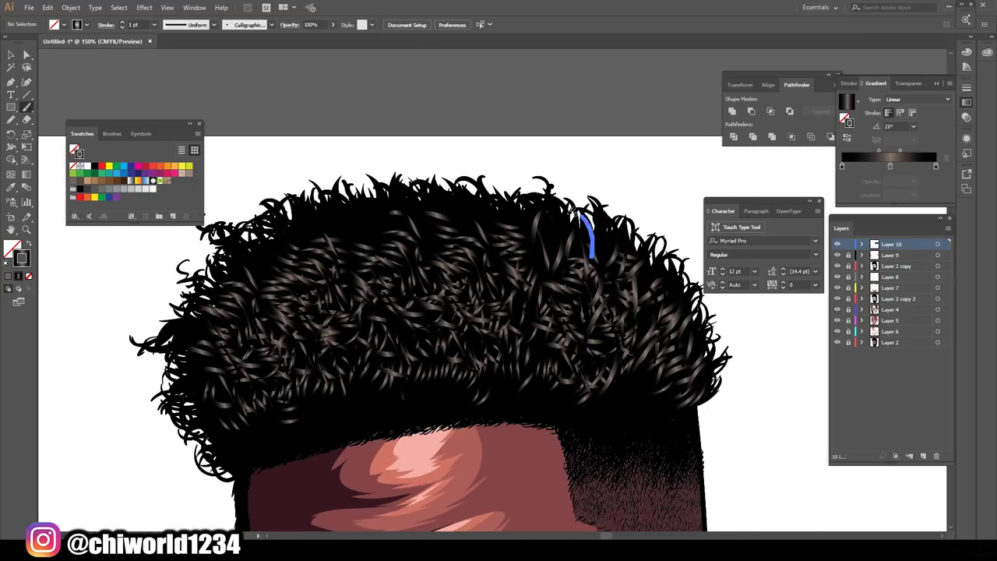
pyautogui.moveTo(393, 238); pyautogui.dragTo(384, 193)
pyautogui.moveTo(351, 414); pyautogui.dragTo(316, 393)
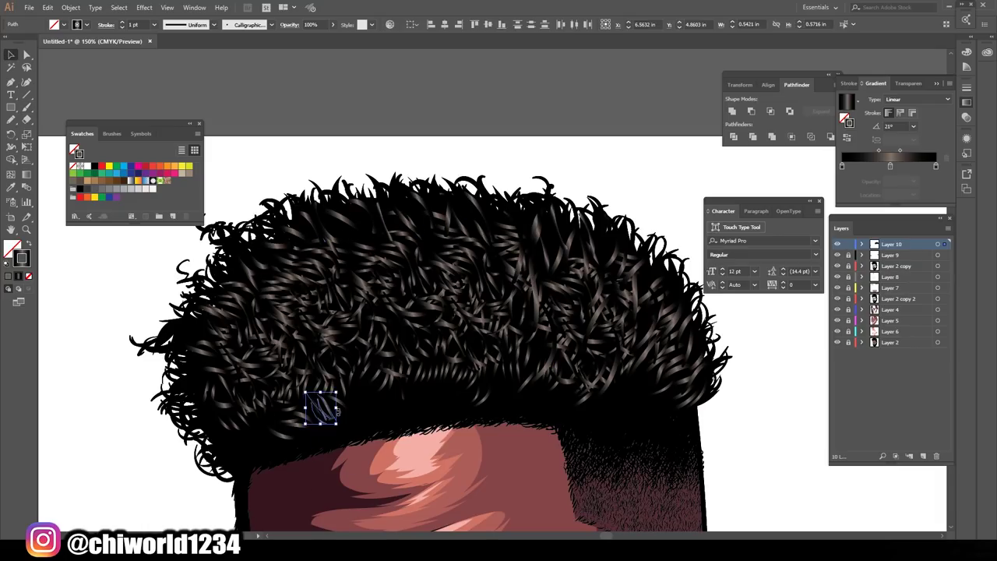
pyautogui.moveTo(378, 265); pyautogui.dragTo(358, 246)
pyautogui.moveTo(273, 384); pyautogui.dragTo(244, 366)
pyautogui.moveTo(351, 368); pyautogui.dragTo(331, 327)
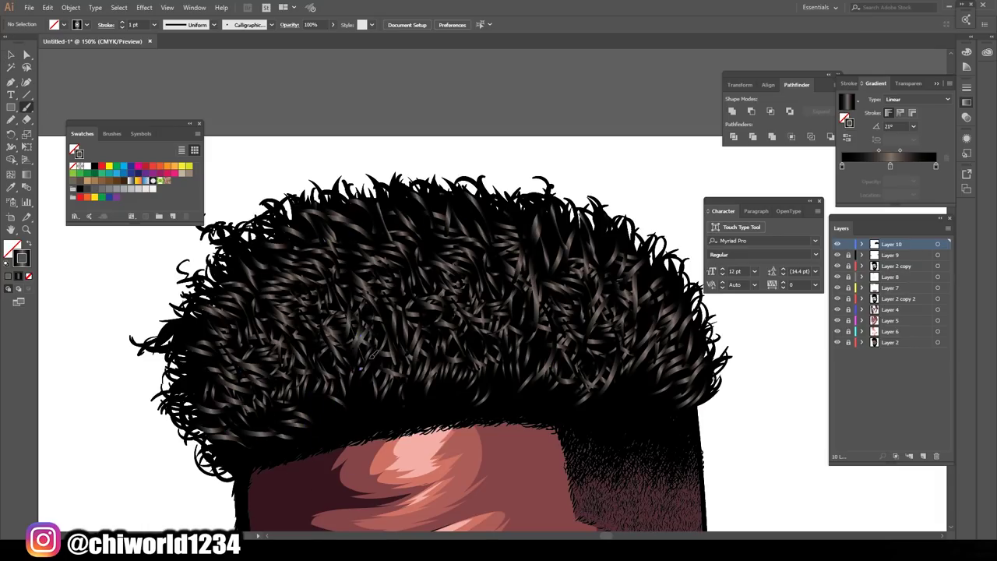
pyautogui.moveTo(541, 366); pyautogui.dragTo(518, 328)
pyautogui.moveTo(627, 349); pyautogui.dragTo(592, 316)
pyautogui.hotkey('ctrl', '-')
pyautogui.hotkey('ctrl', '-')
pyautogui.hotkey('ctrl', '-')
pyautogui.hotkey('ctrl', '+')
pyautogui.hotkey('ctrl', '+')
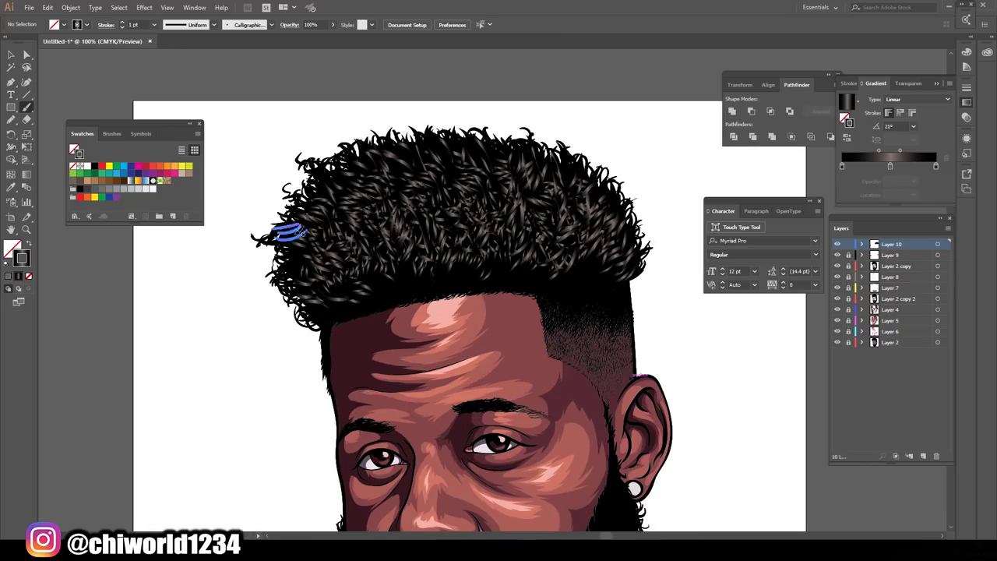
pyautogui.moveTo(451, 187); pyautogui.dragTo(436, 144)
# Edit the middle gradient stop colour on all strands, then add two top-left strands
pyautogui.press('v')
pyautogui.hotkey('ctrl', 'a')
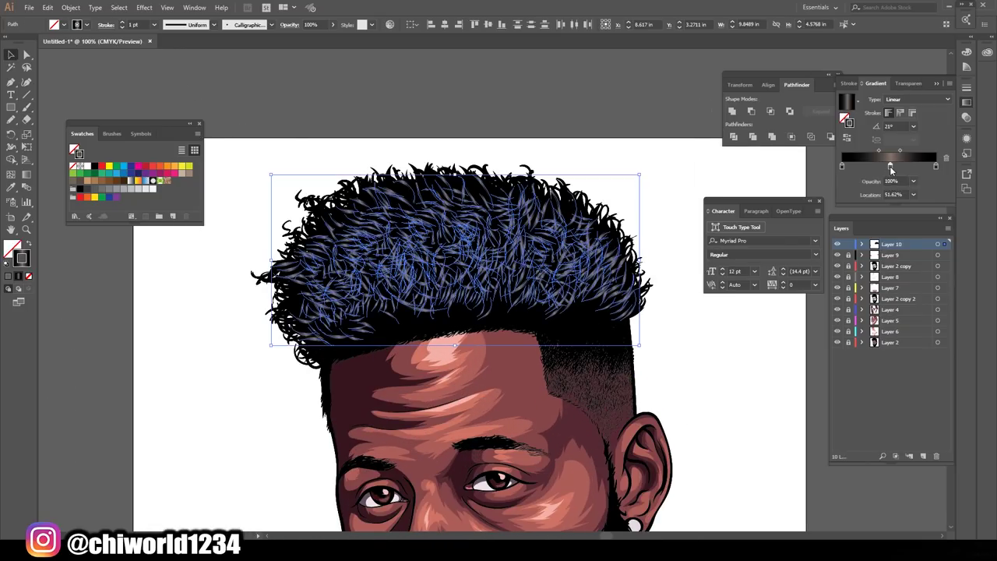
pyautogui.doubleClick(890, 165)
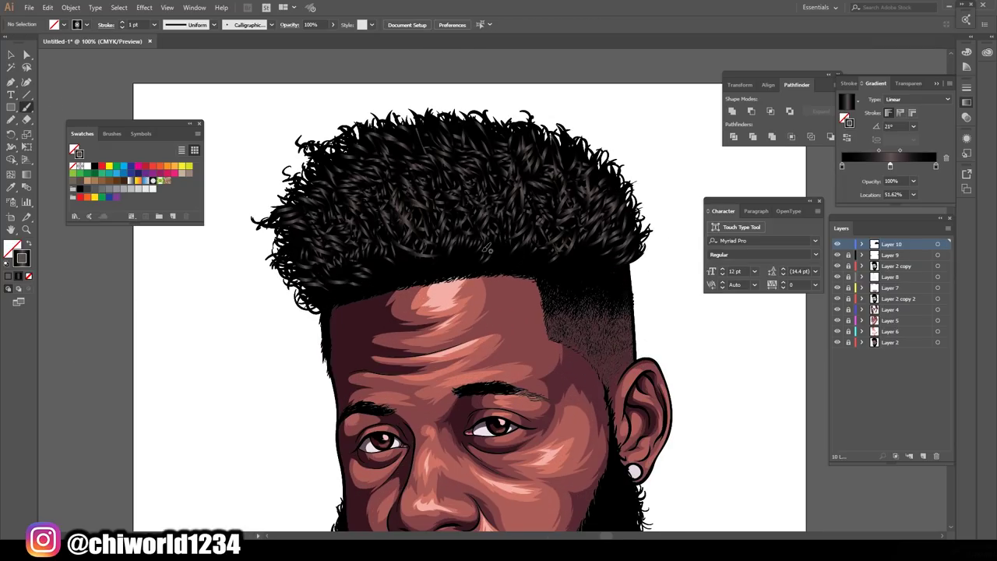
pyautogui.scroll(1, 320, 247)
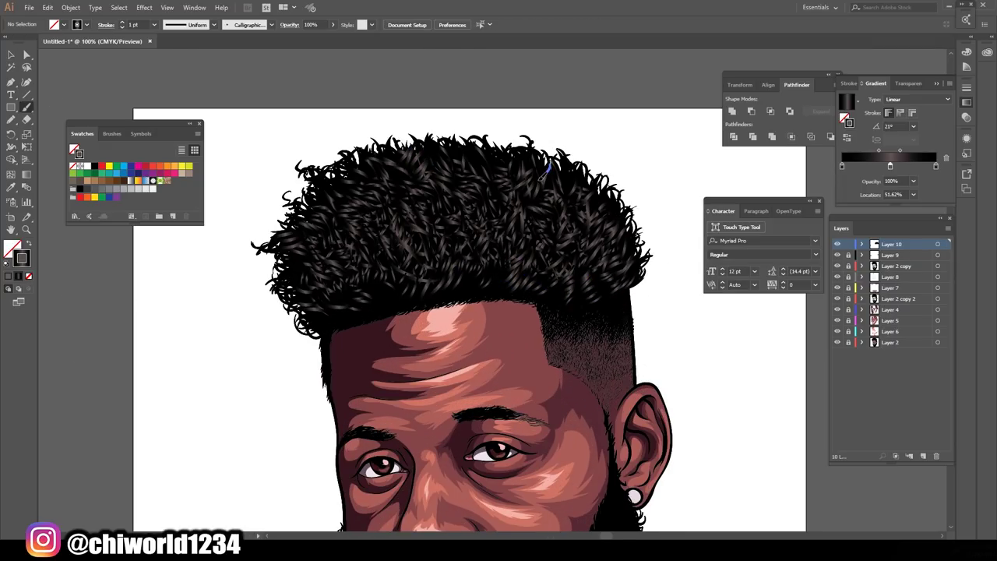
pyautogui.moveTo(334, 256); pyautogui.dragTo(281, 272)
pyautogui.moveTo(434, 224); pyautogui.dragTo(404, 204)
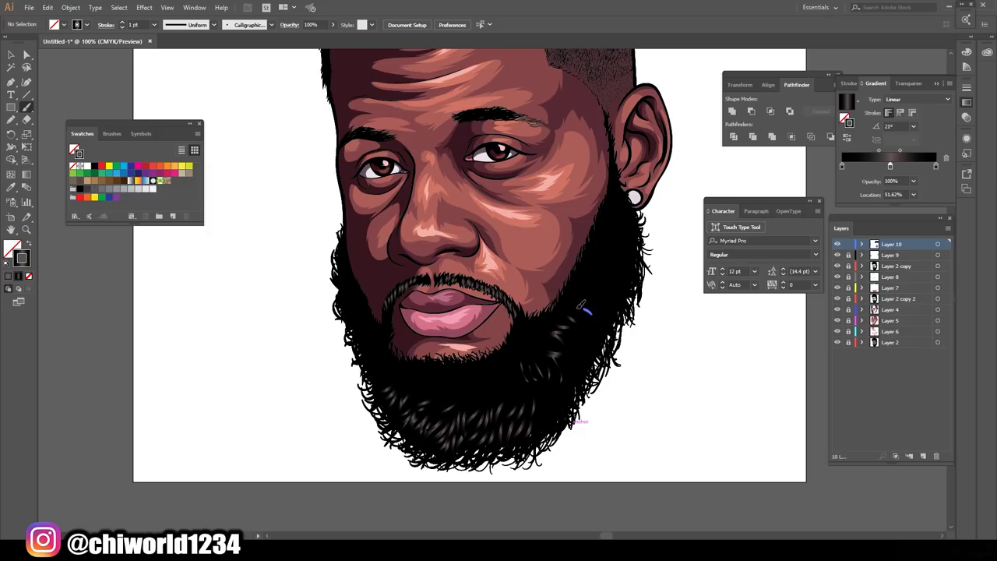
# Paint three curly gradient strands into the beard near the chin
pyautogui.moveTo(582, 340); pyautogui.dragTo(576, 348)
pyautogui.moveTo(578, 347); pyautogui.dragTo(566, 354)
pyautogui.moveTo(573, 355)
pyautogui.mouseDown()
pyautogui.moveTo(553, 362)
pyautogui.moveTo(575, 391)
pyautogui.mouseUp()
# Set the gradient angle to 163° and paint six strands along the right beard edge
pyautogui.press('v')
pyautogui.click(892, 127)
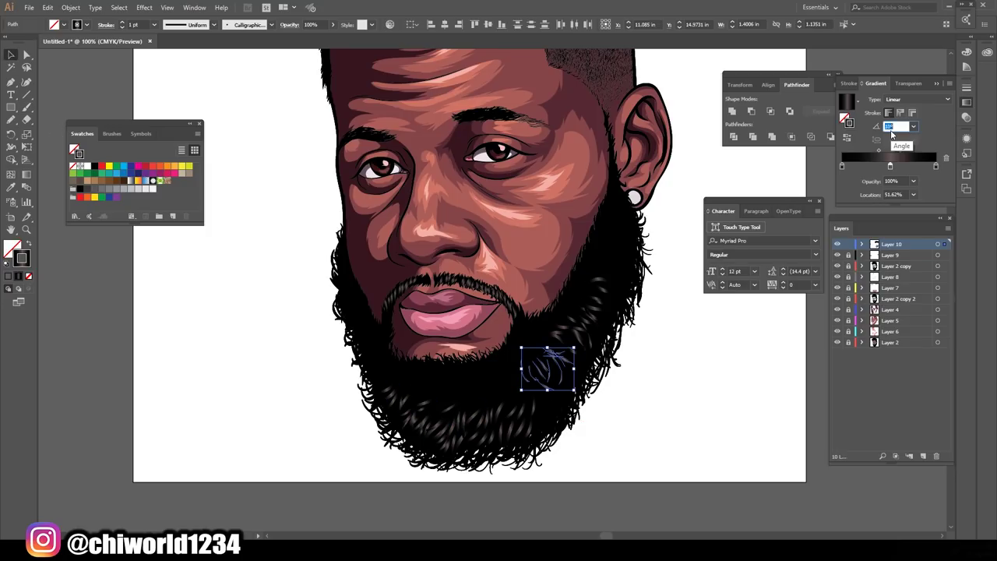
pyautogui.write('163')
pyautogui.click(630, 366)
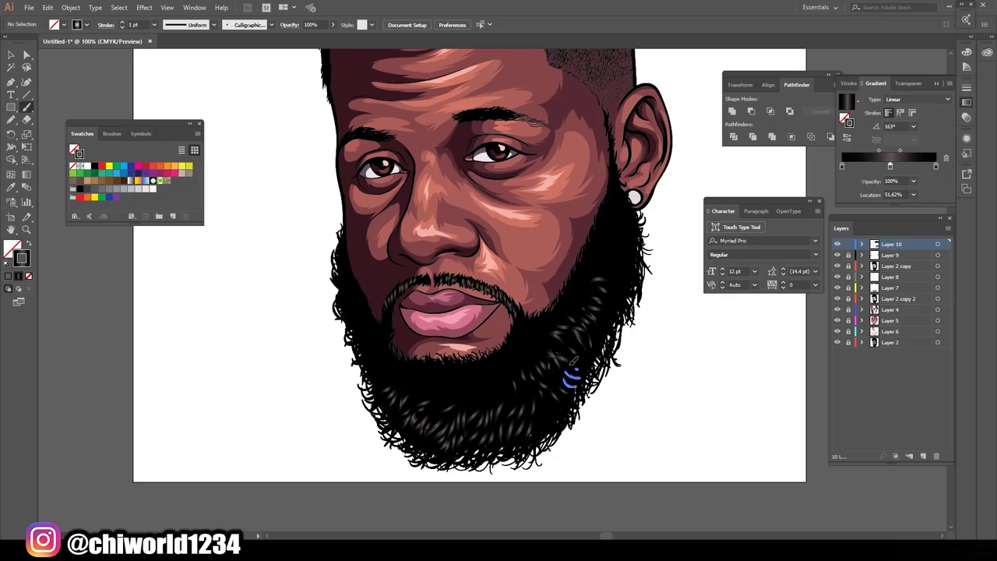
pyautogui.moveTo(629, 263); pyautogui.dragTo(610, 291)
pyautogui.moveTo(630, 220); pyautogui.dragTo(620, 250)
pyautogui.moveTo(599, 332); pyautogui.dragTo(582, 366)
pyautogui.moveTo(623, 303); pyautogui.dragTo(595, 327)
pyautogui.moveTo(626, 257); pyautogui.dragTo(606, 285)
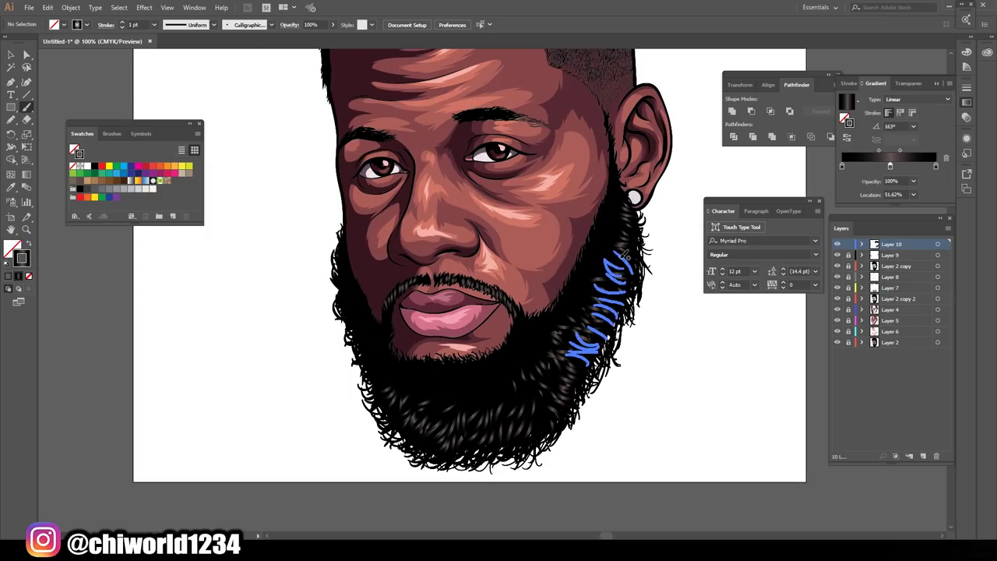
pyautogui.moveTo(639, 223); pyautogui.dragTo(616, 265)
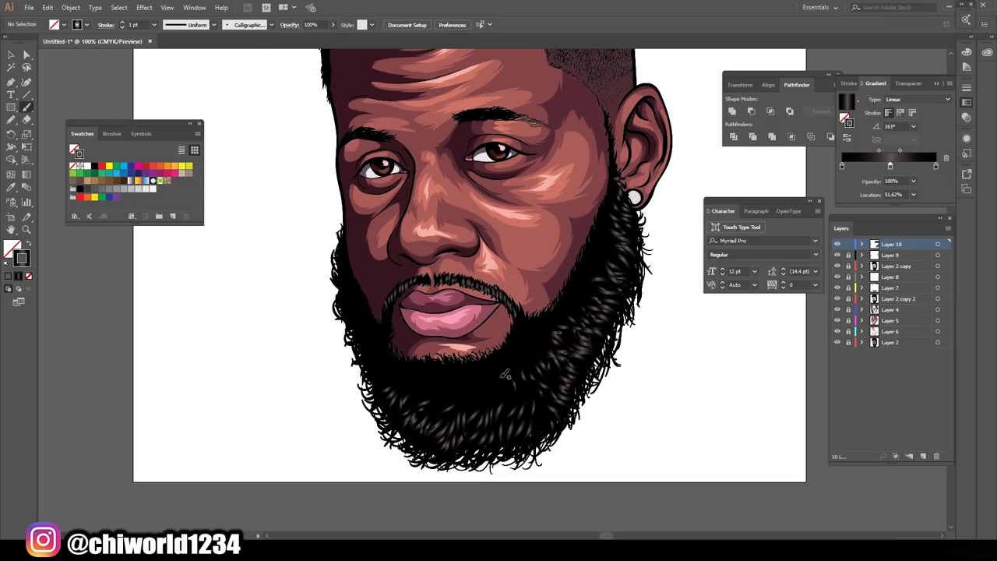
# Check a small strand's gradient, then paint strands in the lower and left beard
pyautogui.click(480, 382)
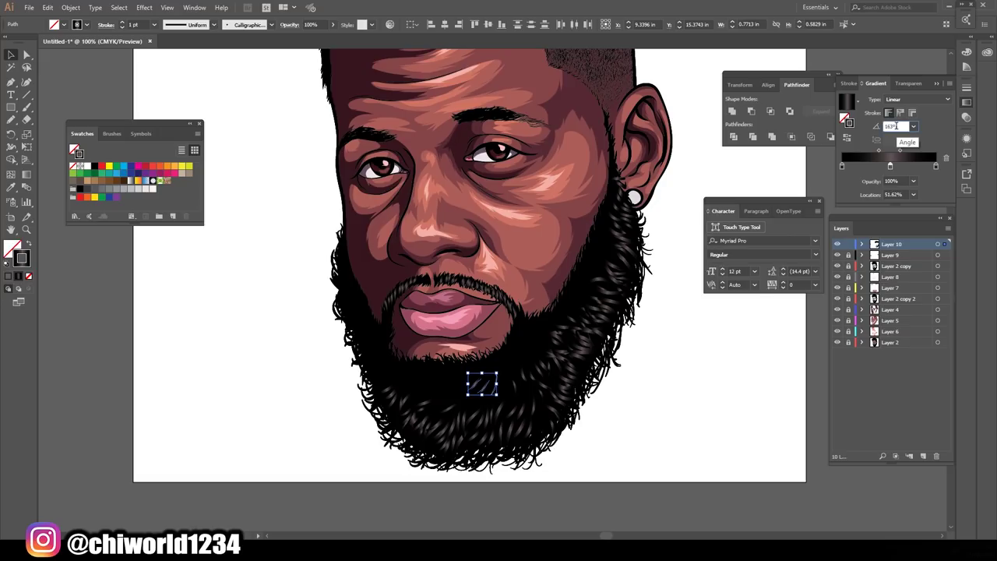
pyautogui.click(643, 411)
pyautogui.press('b')
pyautogui.moveTo(430, 379); pyautogui.dragTo(416, 389)
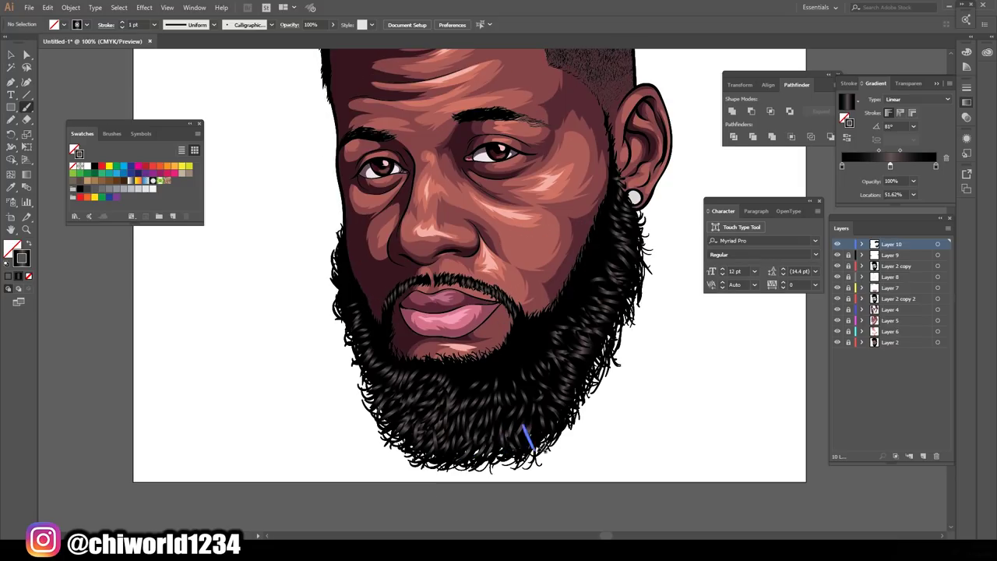
pyautogui.moveTo(544, 430)
pyautogui.mouseDown()
pyautogui.moveTo(532, 407)
pyautogui.moveTo(545, 385)
pyautogui.mouseUp()
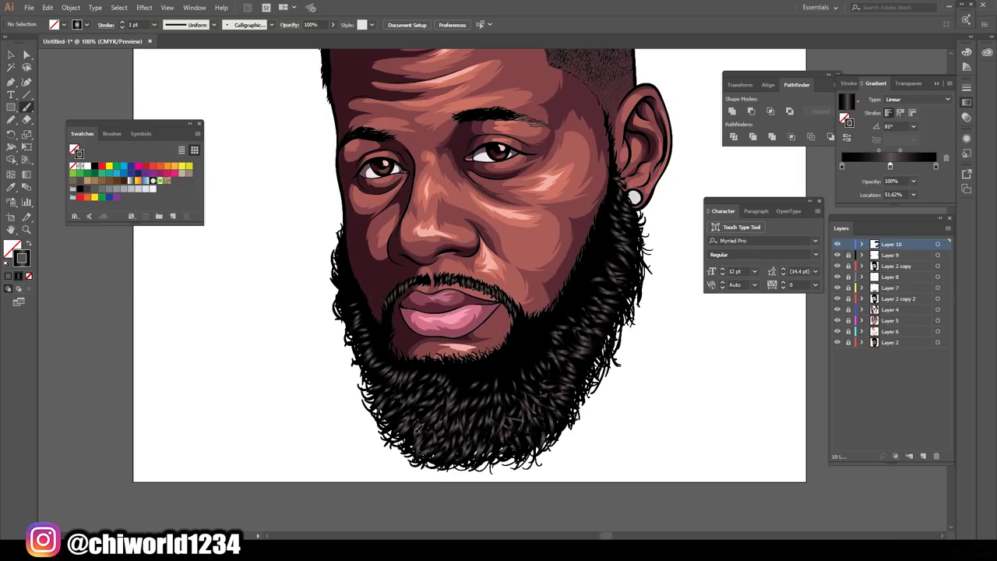
pyautogui.moveTo(394, 425); pyautogui.dragTo(366, 373)
pyautogui.hotkey('ctrl', '=')
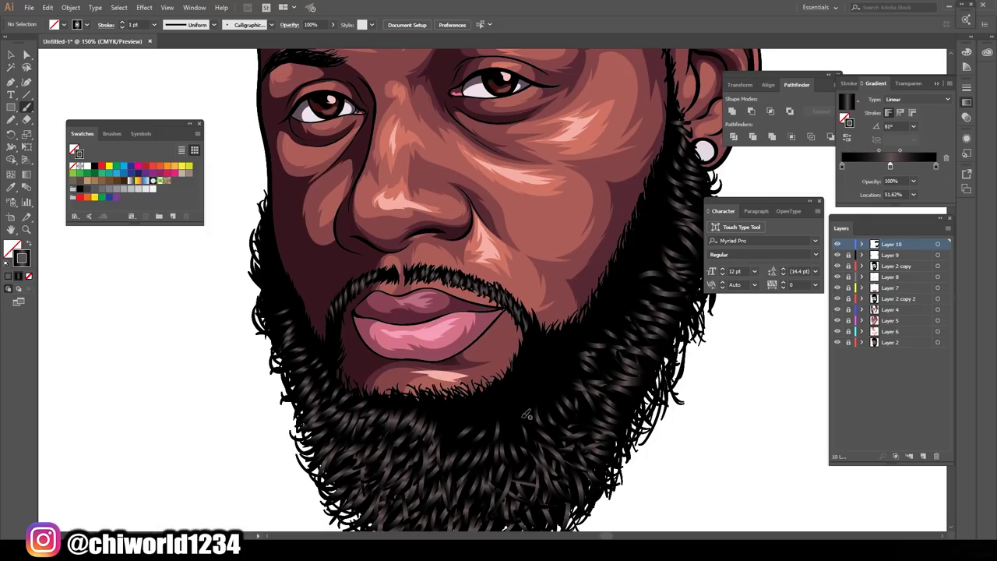
# Delete a stray strand near the jaw and paint two replacement beard strands
pyautogui.press('v')
pyautogui.click(547, 380)
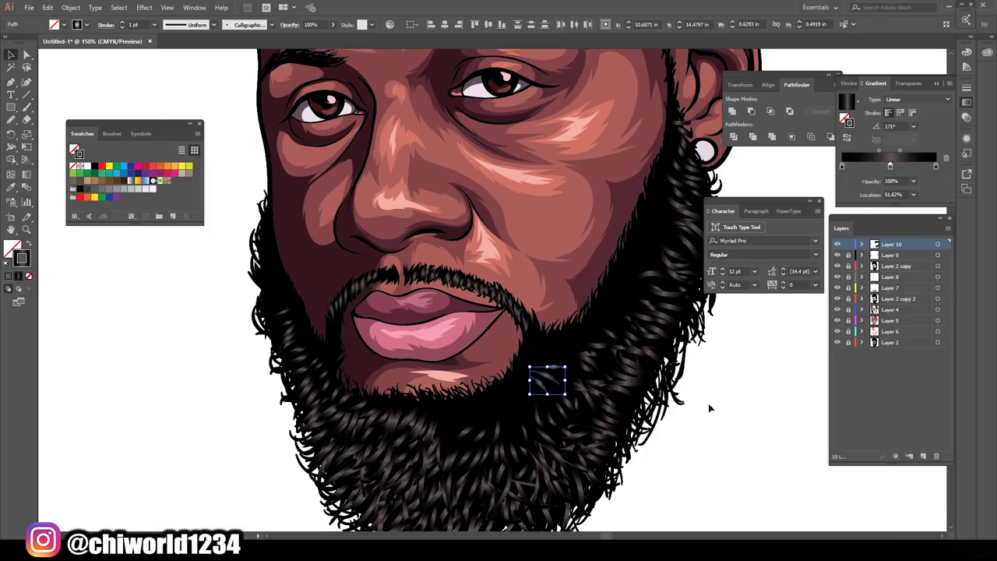
pyautogui.press('Delete')
pyautogui.press('b')
pyautogui.moveTo(548, 402); pyautogui.dragTo(530, 389)
pyautogui.moveTo(635, 278); pyautogui.dragTo(656, 257)
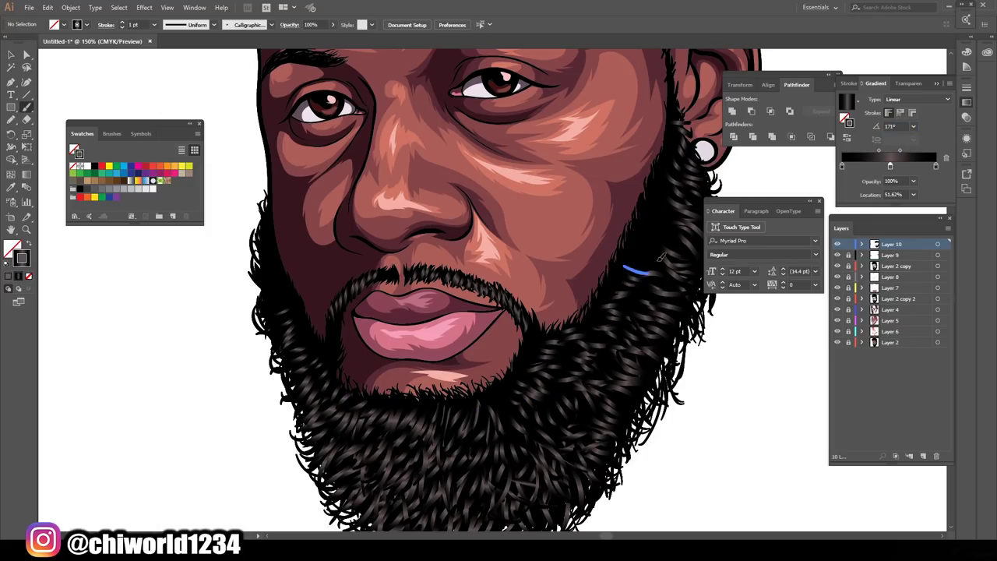
pyautogui.hotkey('ctrl', '-')
pyautogui.moveTo(411, 174); pyautogui.dragTo(437, 328)
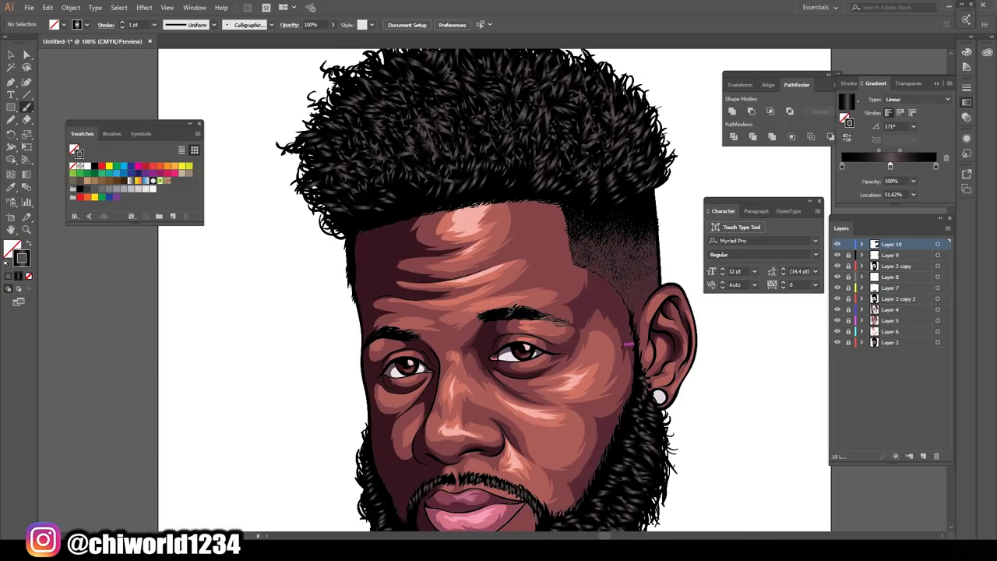
pyautogui.hotkey('ctrl', '-')
pyautogui.hotkey('ctrl', '-')
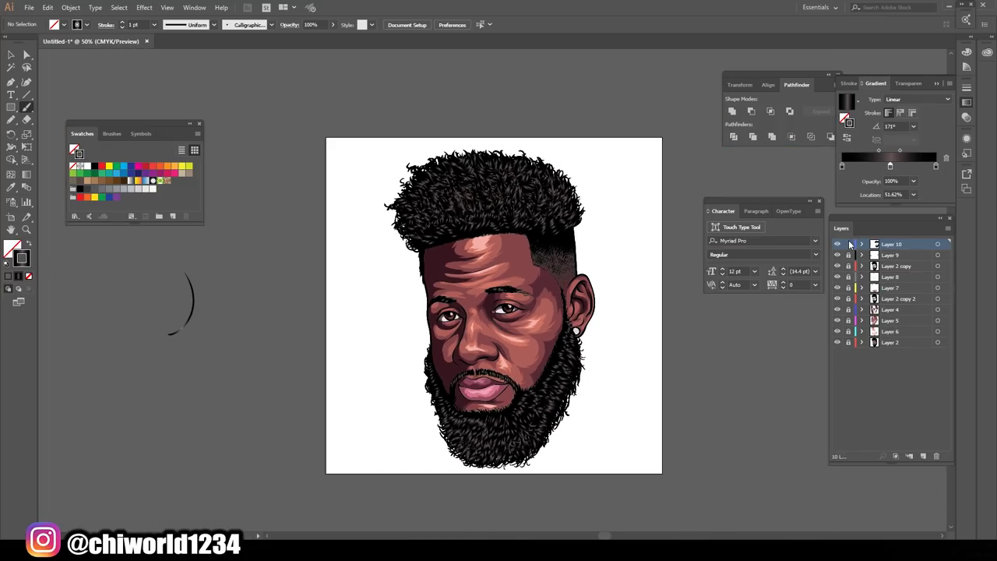